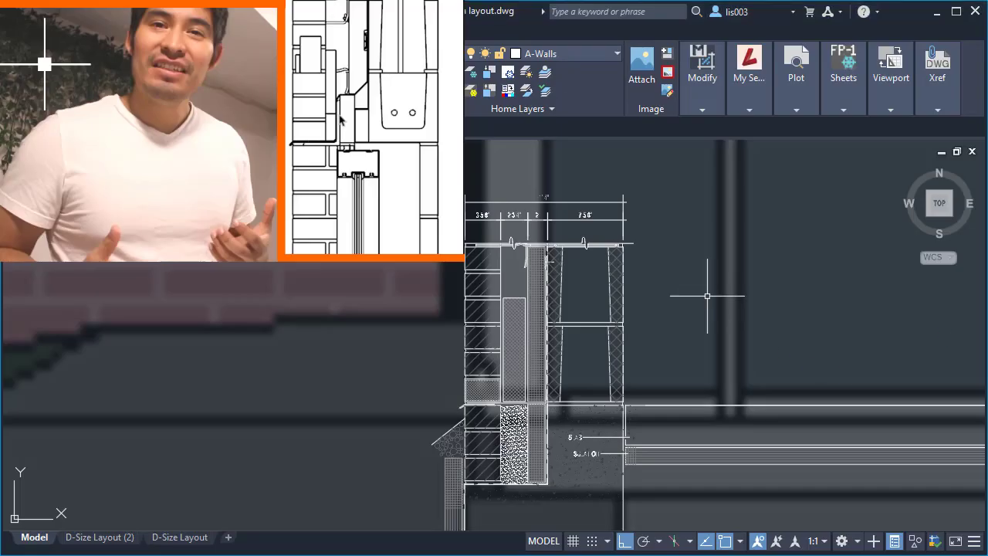
# Step: Zoom and pan the drawing, then bring up Chrome's IMI masonry detailing list
pyautogui.scroll(-2, 707, 296)
pyautogui.moveTo(728, 375); pyautogui.dragTo(635, 260, button='middle')
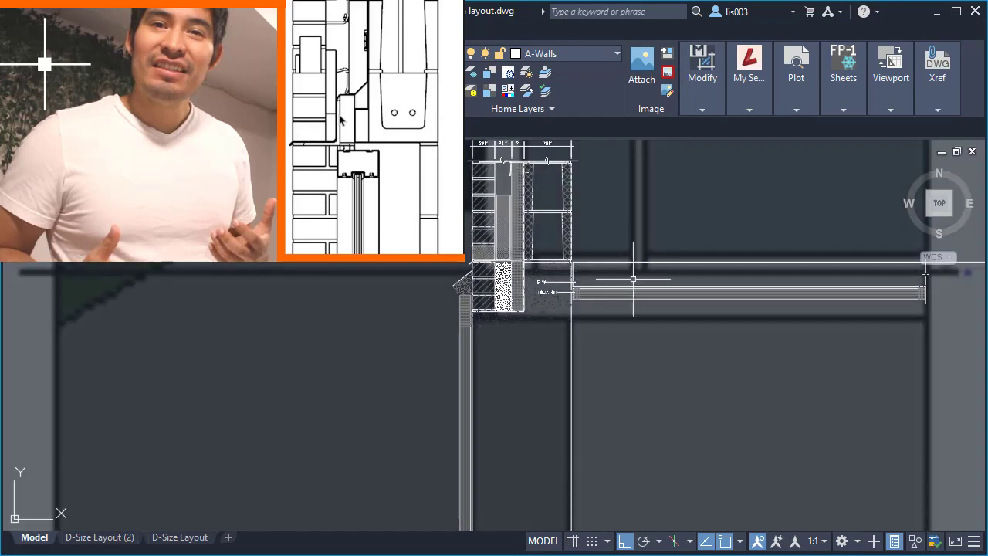
pyautogui.scroll(-5, 631, 285)
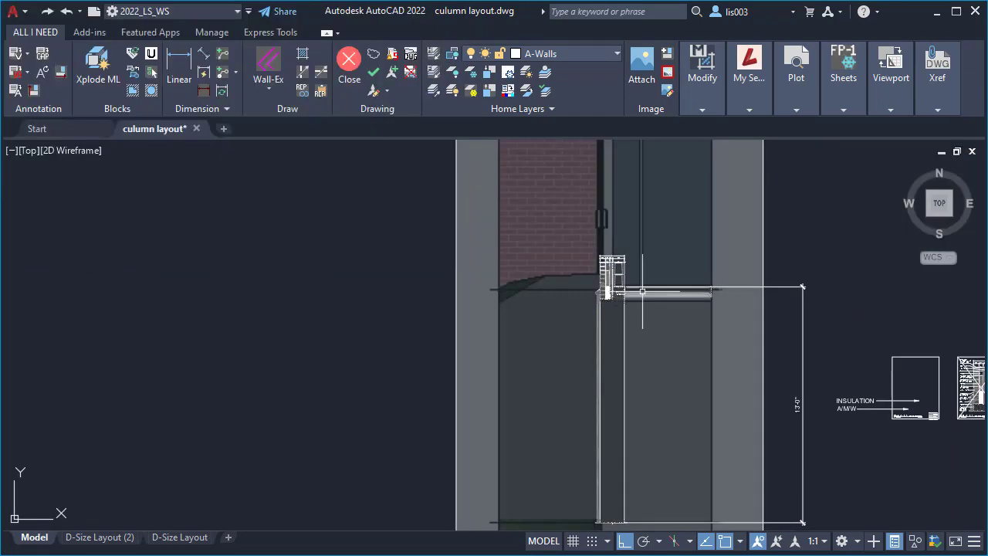
pyautogui.scroll(5, 614, 243)
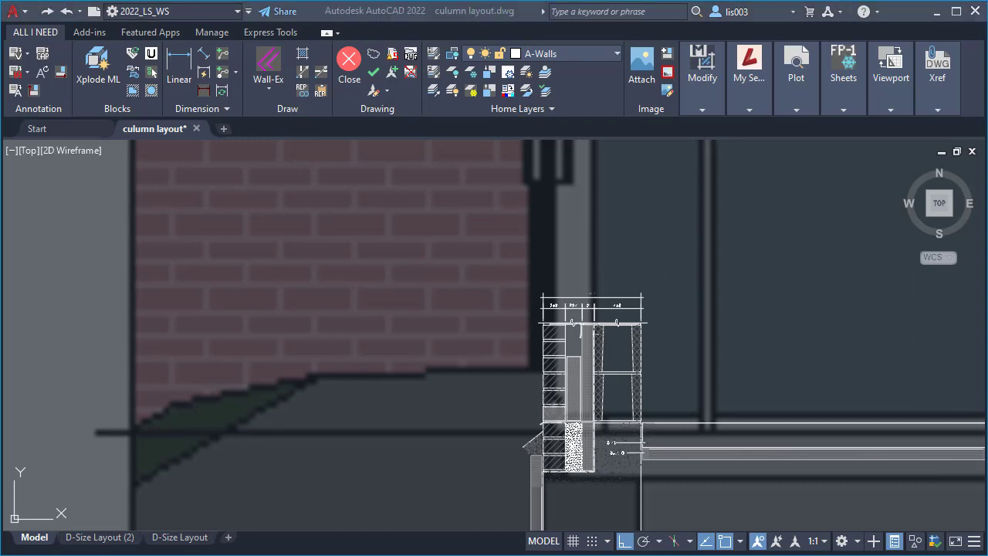
pyautogui.hotkey('alt', 'Tab')
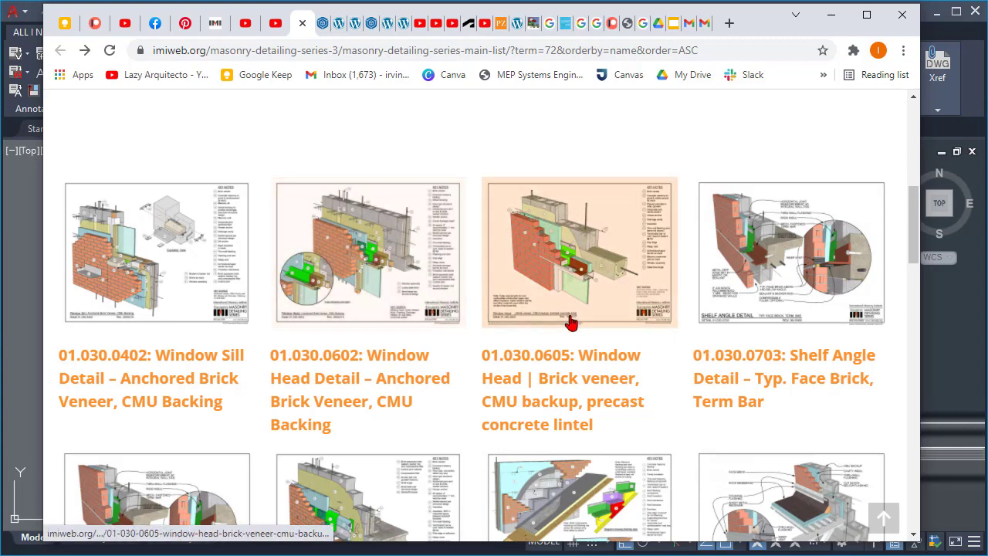
# Step: Open the 01.030.0605 Window Head detail page and scroll through it
pyautogui.click(607, 288)
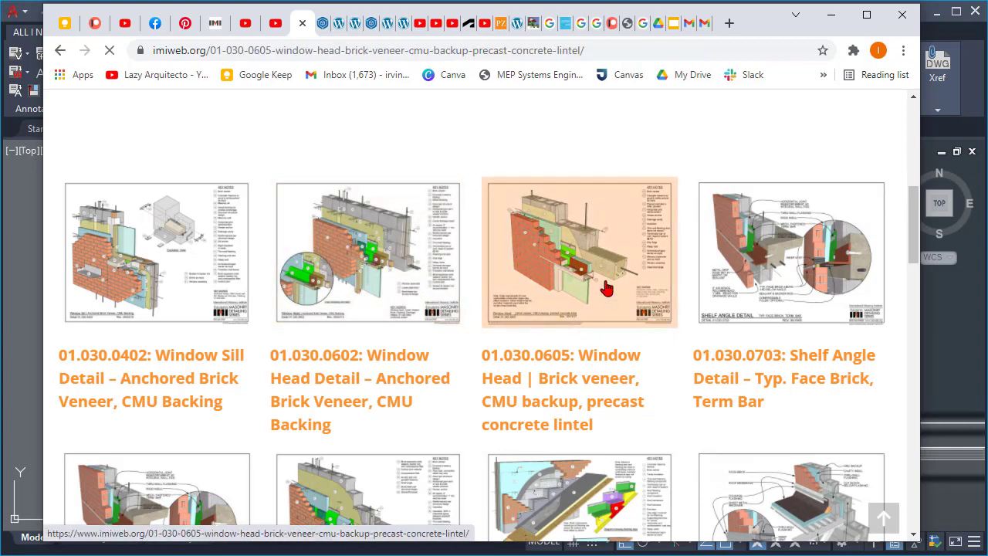
pyautogui.scroll(-7, 606, 288)
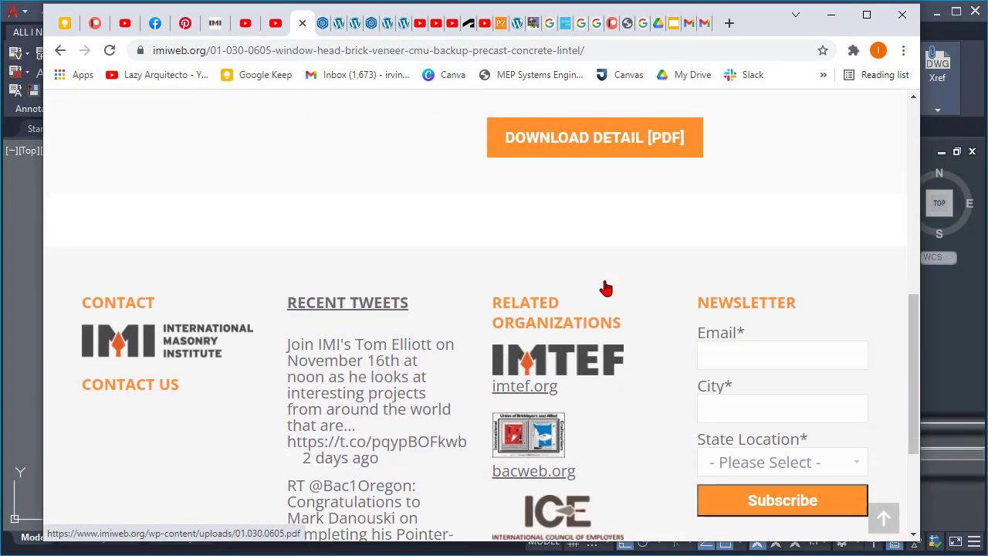
pyautogui.scroll(4, 540, 324)
pyautogui.scroll(1, 354, 347)
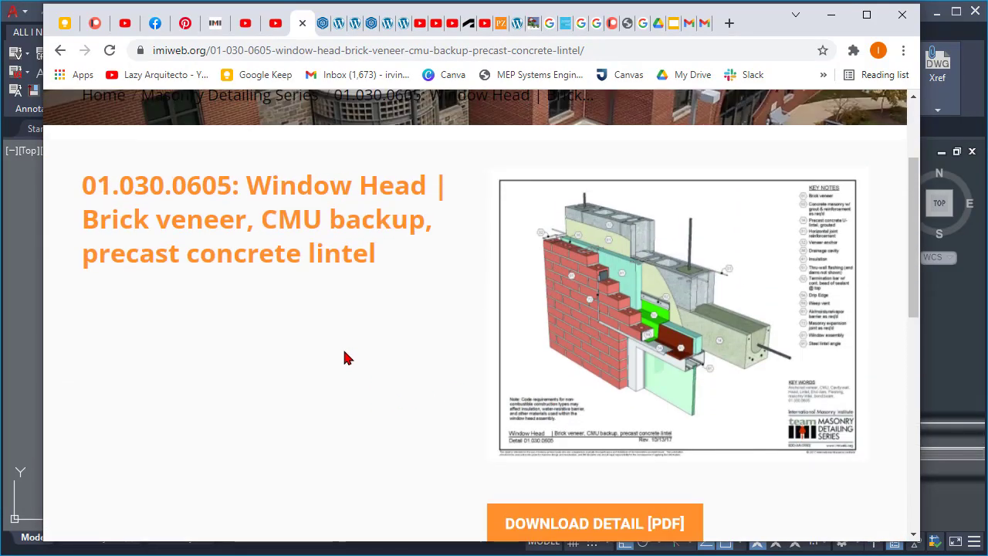
pyautogui.scroll(-4, 343, 348)
pyautogui.scroll(-4, 347, 353)
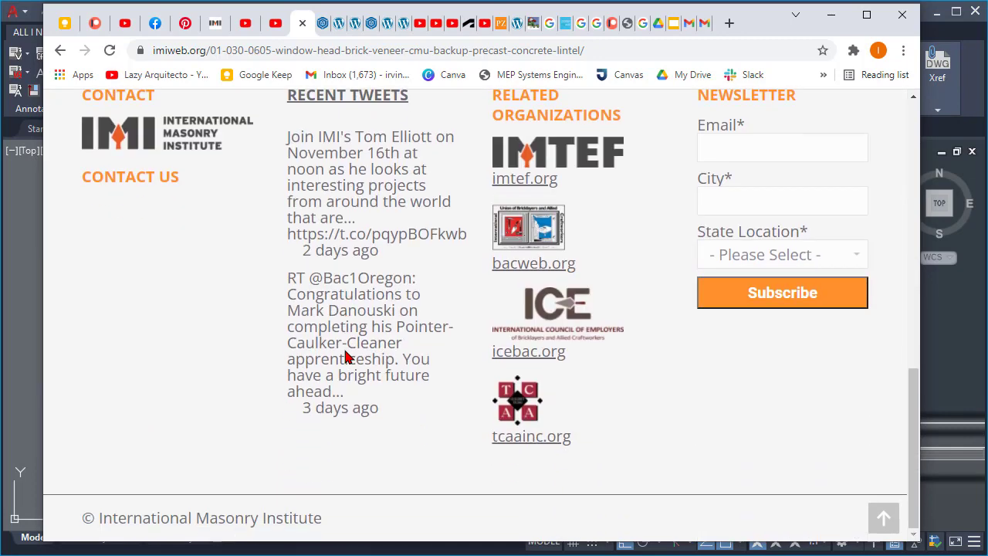
pyautogui.scroll(5, 346, 348)
pyautogui.scroll(2, 437, 327)
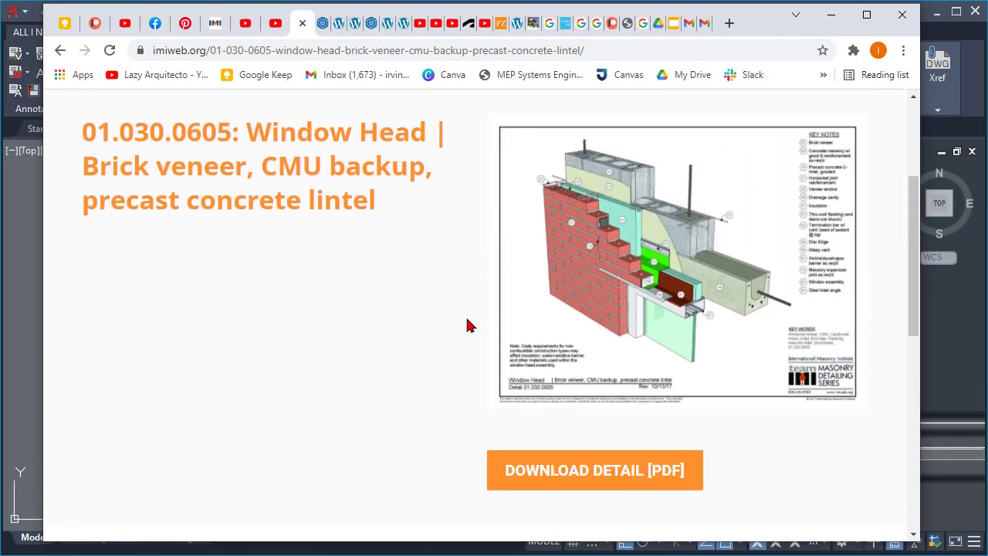
# Step: View the detail drawing full size, zoom in on the lintel, then go back
pyautogui.click(572, 386)
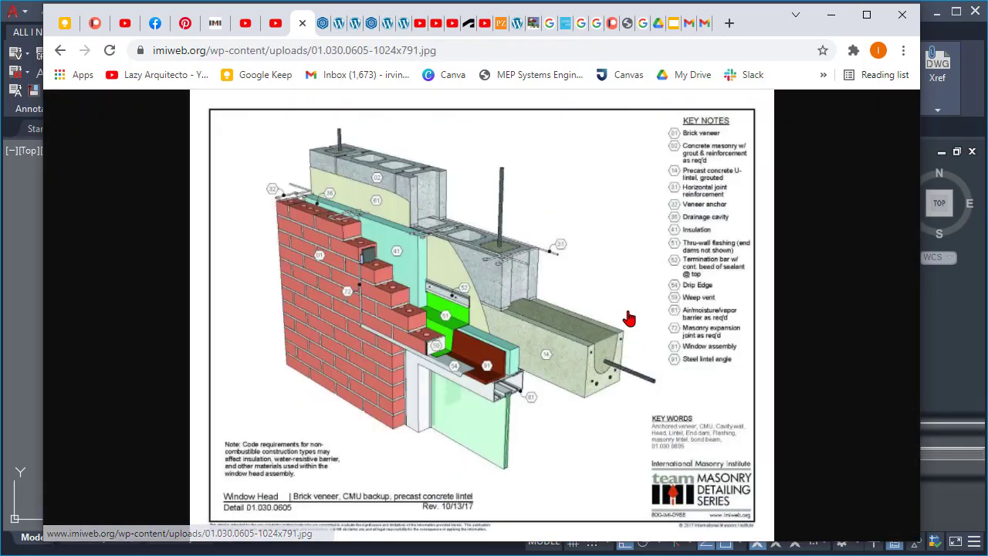
pyautogui.click(604, 319)
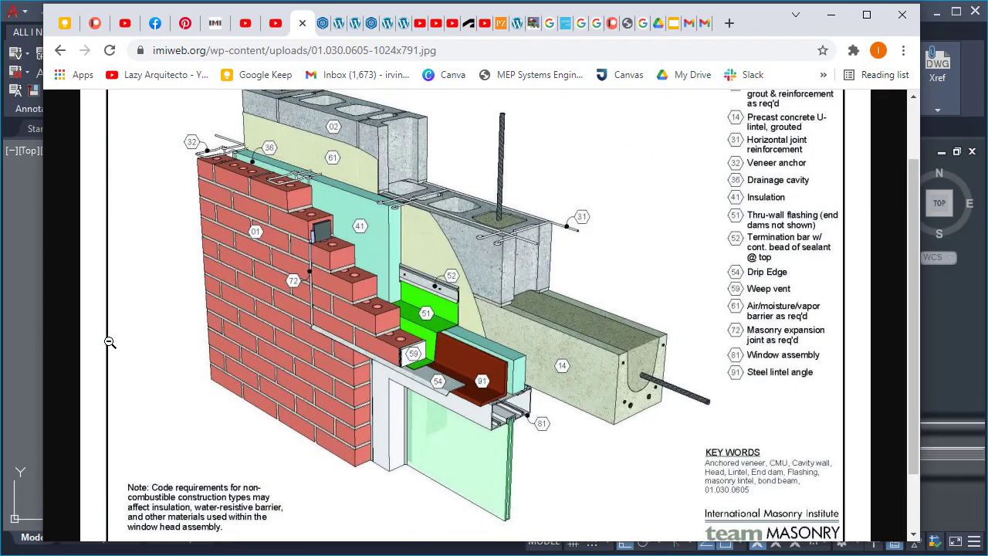
pyautogui.click(83, 346)
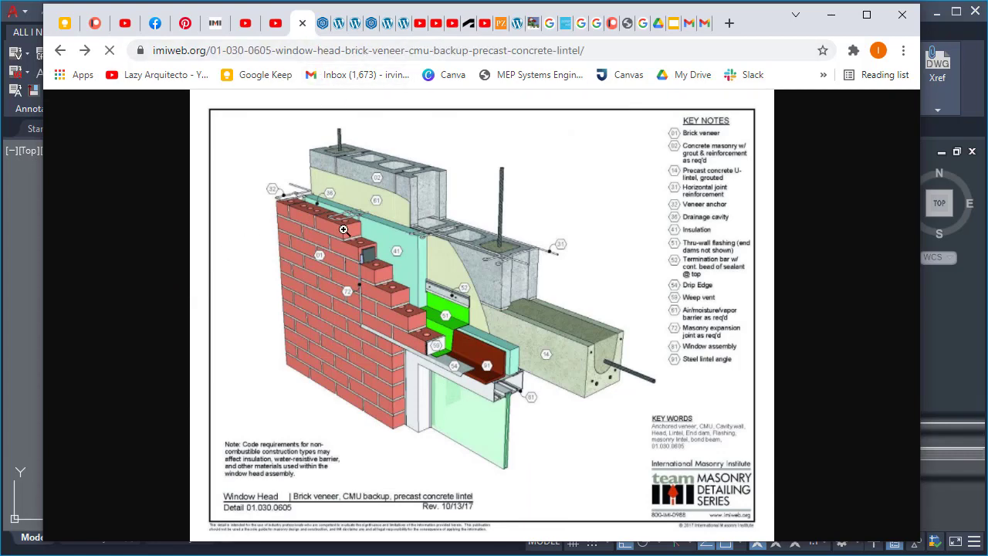
pyautogui.hotkey('alt', 'Left')
# Step: Open the 01.030.0605 detail as a PDF and scroll through it
pyautogui.click(586, 471)
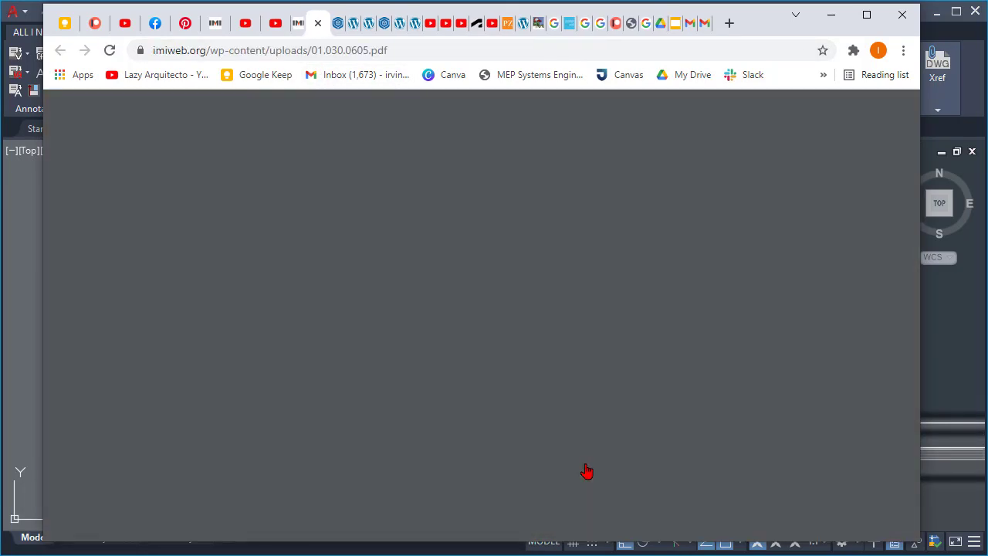
pyautogui.scroll(-2, 473, 328)
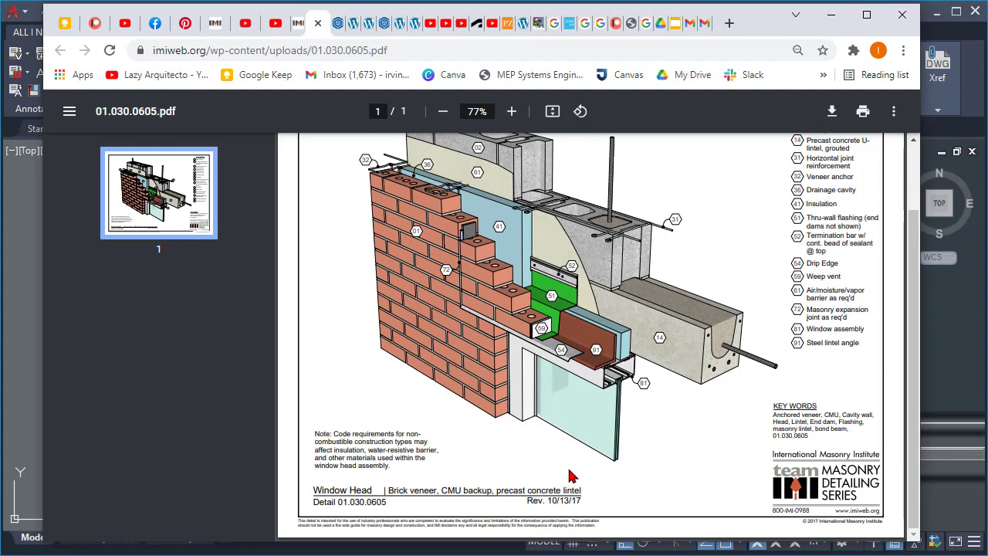
pyautogui.scroll(2, 565, 463)
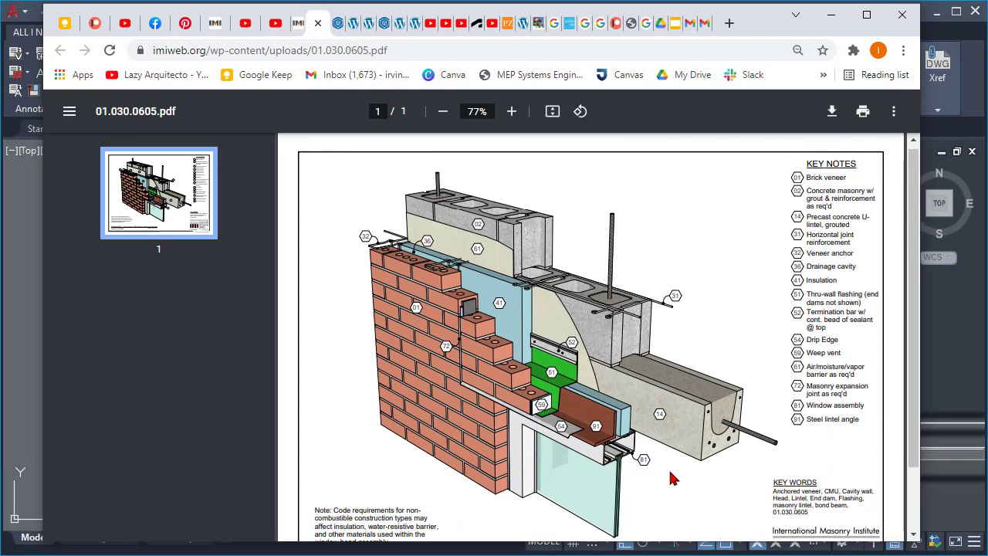
pyautogui.scroll(-2, 669, 478)
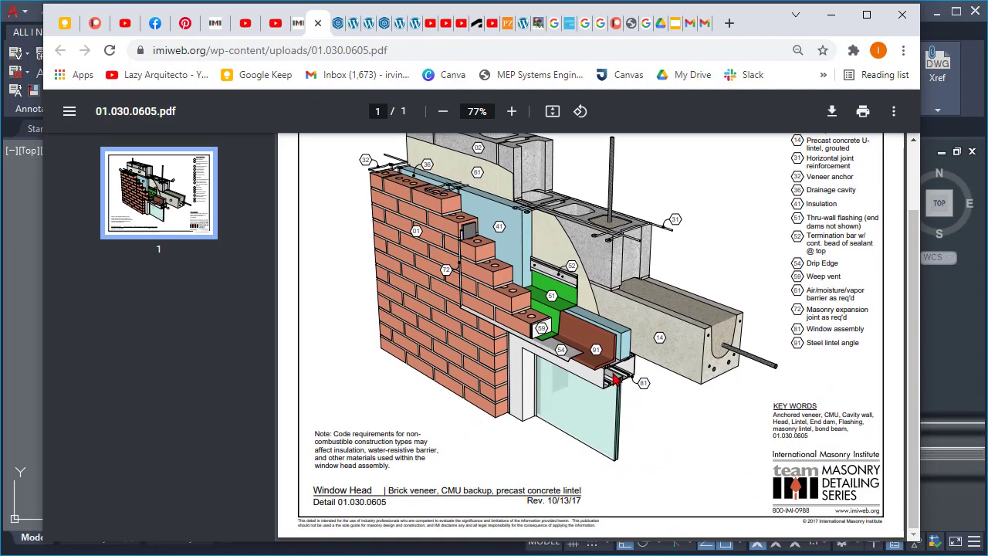
pyautogui.keyDown('ctrl'); pyautogui.scroll(5, 615, 378); pyautogui.keyUp('ctrl')
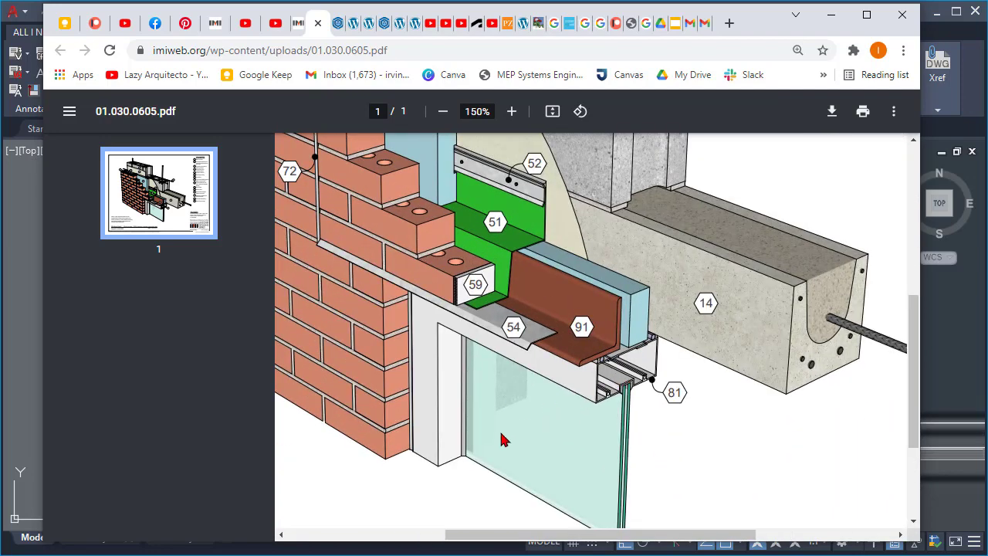
pyautogui.keyDown('ctrl'); pyautogui.scroll(-4, 502, 440); pyautogui.keyUp('ctrl')
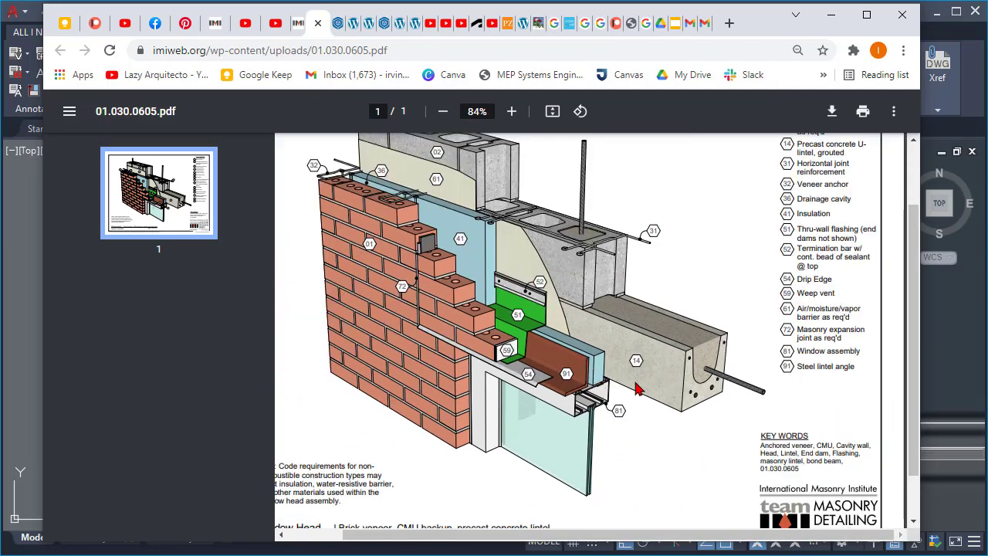
pyautogui.keyDown('ctrl'); pyautogui.scroll(-2, 637, 391); pyautogui.keyUp('ctrl')
# Step: Save the PDF to 05 PROJECT_Schemtic proposal as 'WINDOW HEAD01.030.0605.pdf'
pyautogui.click(832, 111)
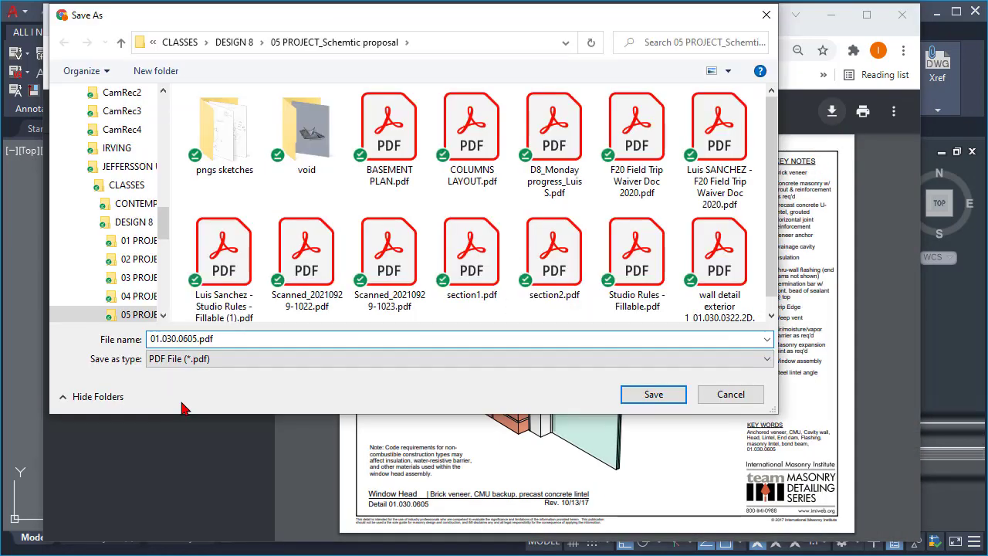
pyautogui.press('Home')
pyautogui.write('WINDOW')
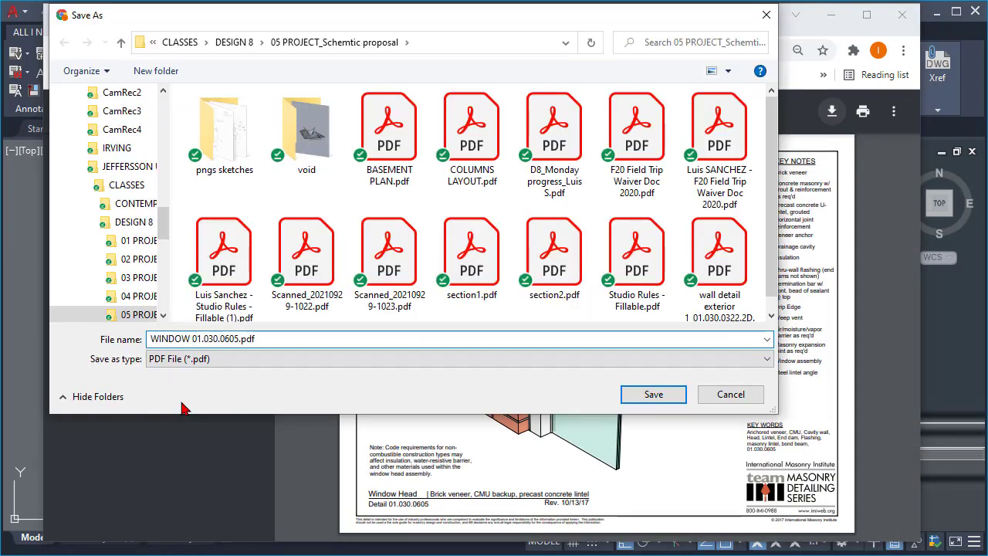
pyautogui.write(' HEAD')
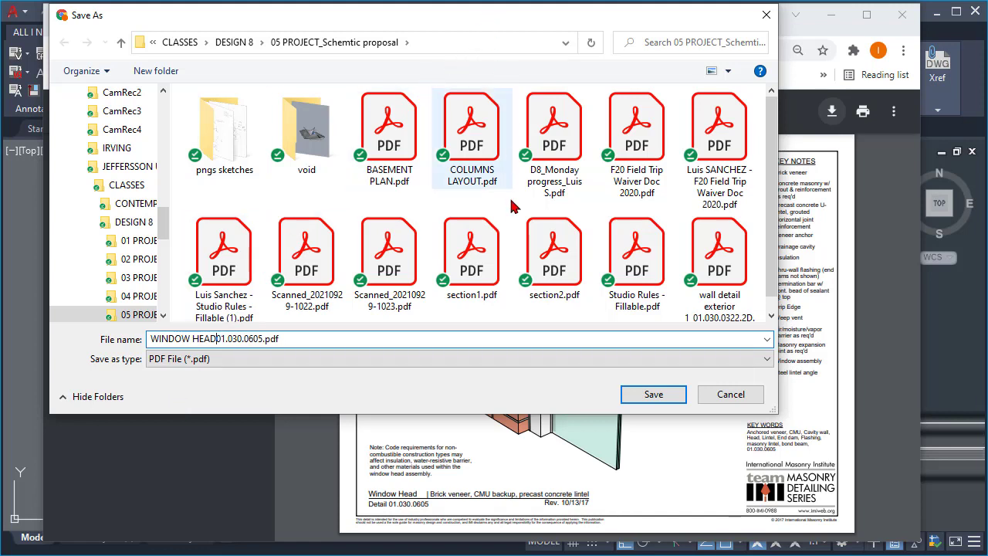
pyautogui.click(224, 341)
pyautogui.click(655, 394)
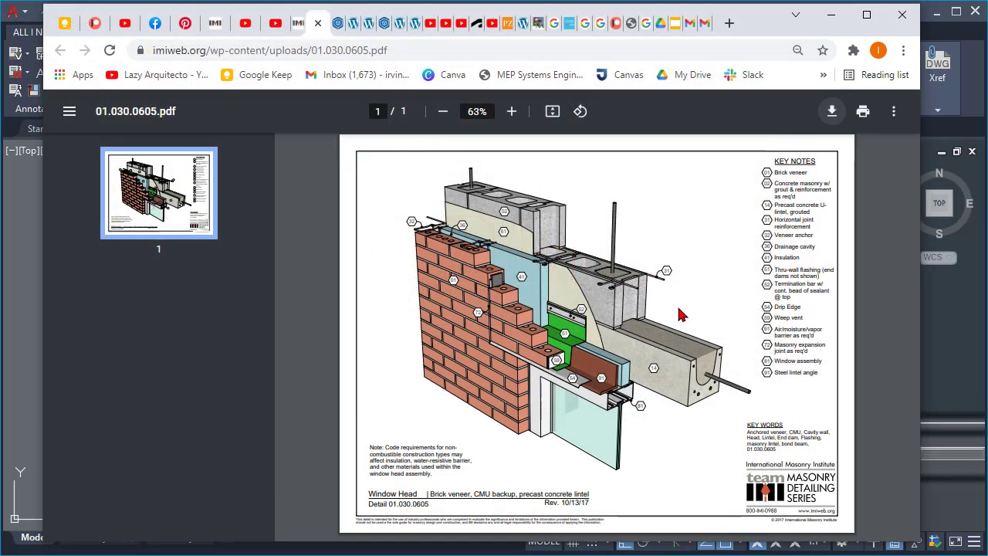
# Step: Close the saved PDF's tab and return to the masonry detail list
pyautogui.click(318, 24)
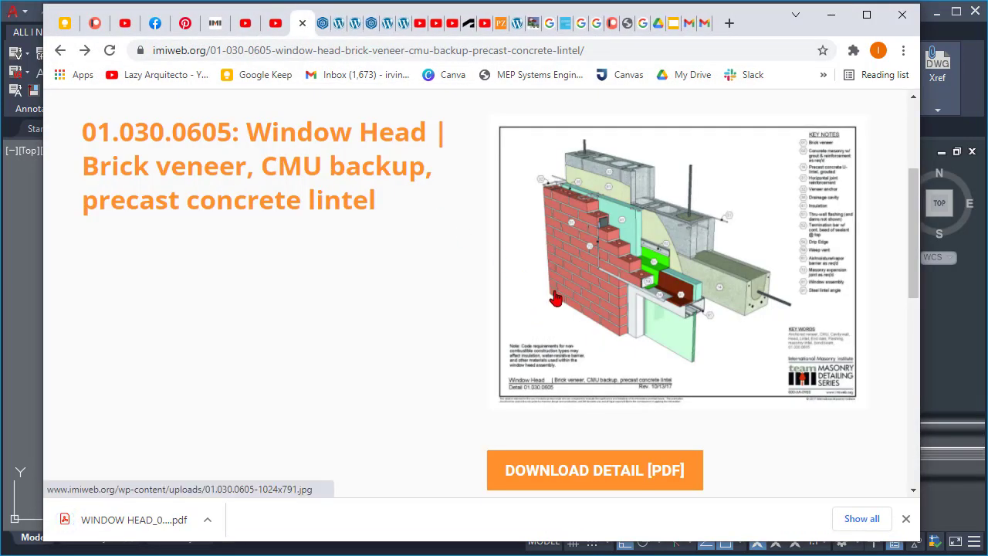
pyautogui.scroll(3, 556, 298)
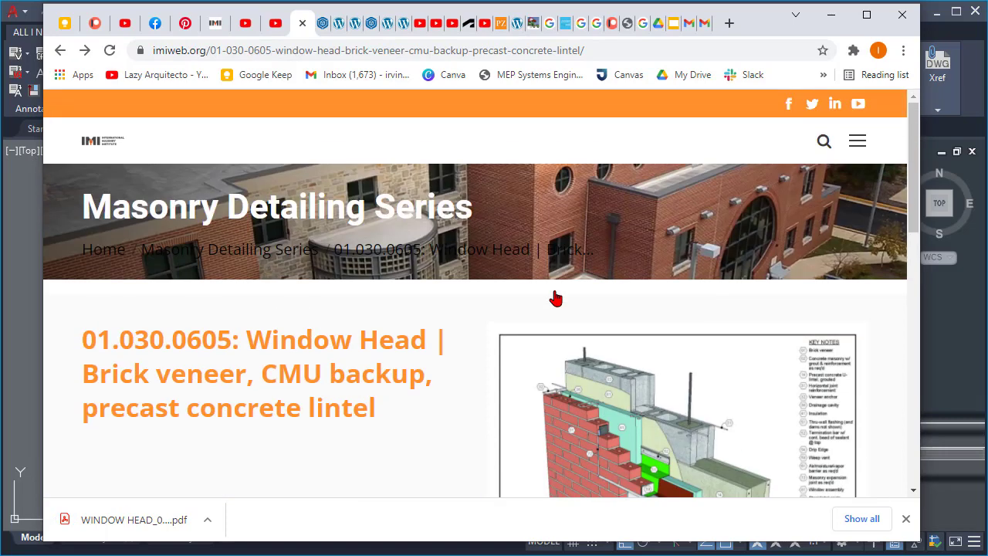
pyautogui.scroll(-2, 556, 299)
pyautogui.scroll(-3, 560, 259)
pyautogui.scroll(-2, 569, 335)
pyautogui.scroll(5, 561, 372)
pyautogui.hotkey('alt', 'Left')
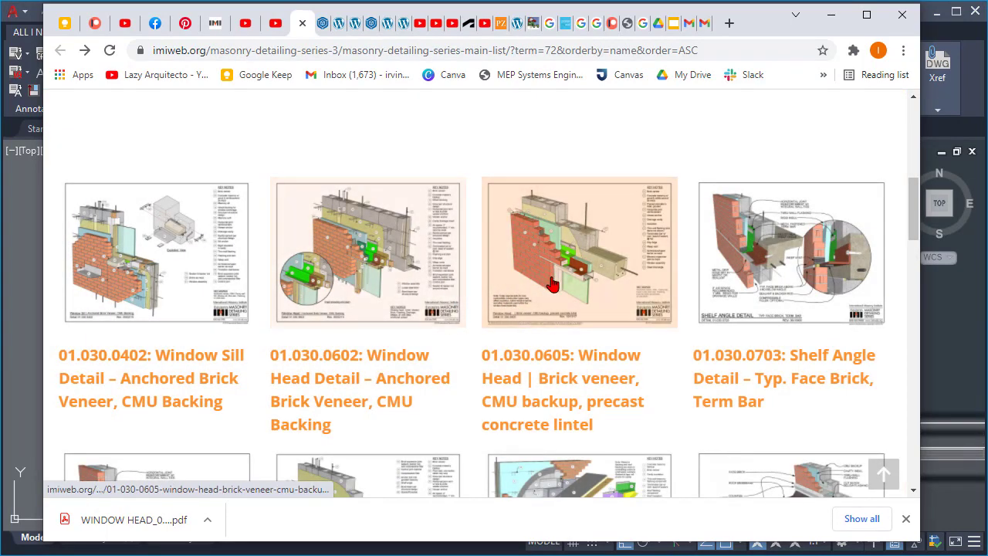
# Step: Open the 01.030.0602 Window Head detail, dismiss the cookie notice and view its drawing full size
pyautogui.click(370, 277)
pyautogui.scroll(-7, 432, 270)
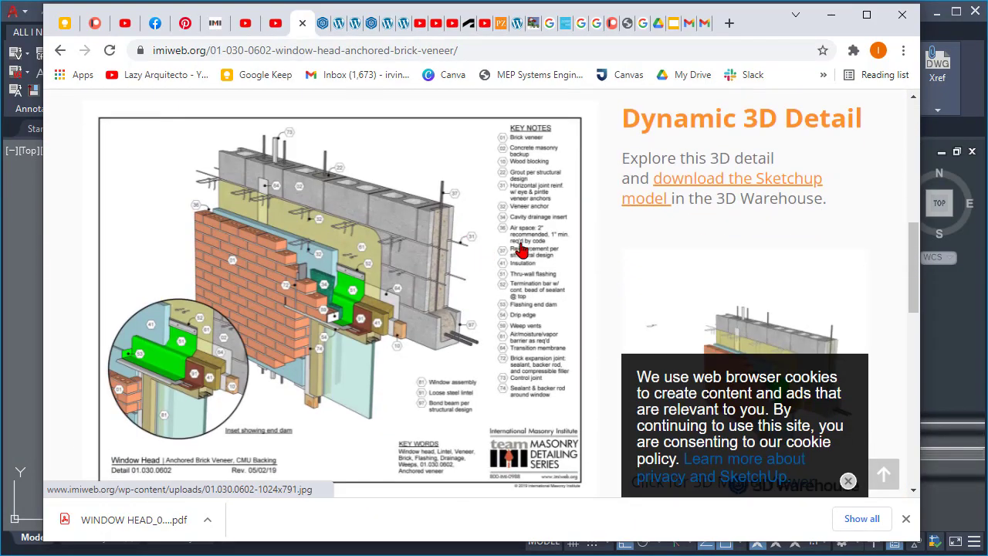
pyautogui.scroll(-1, 522, 249)
pyautogui.click(848, 405)
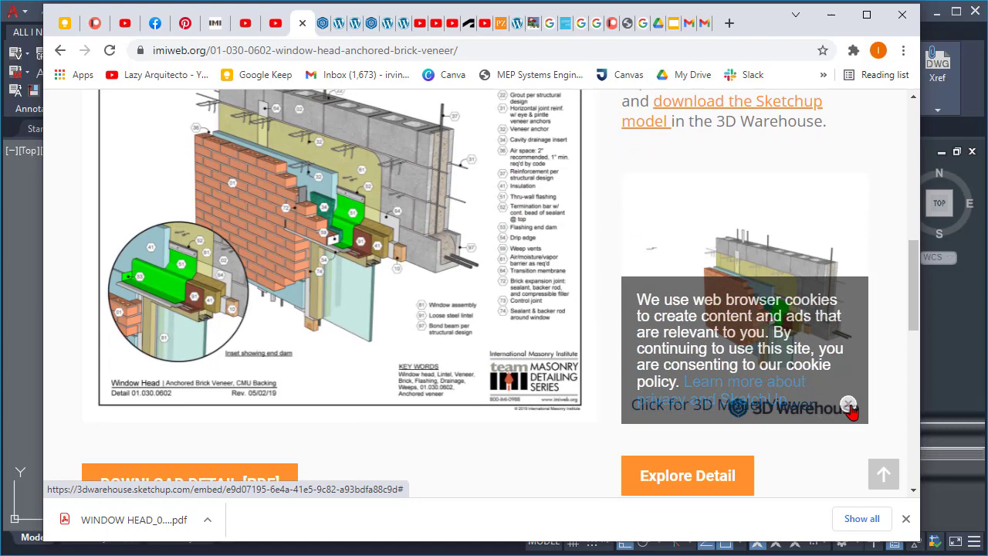
pyautogui.click(380, 335)
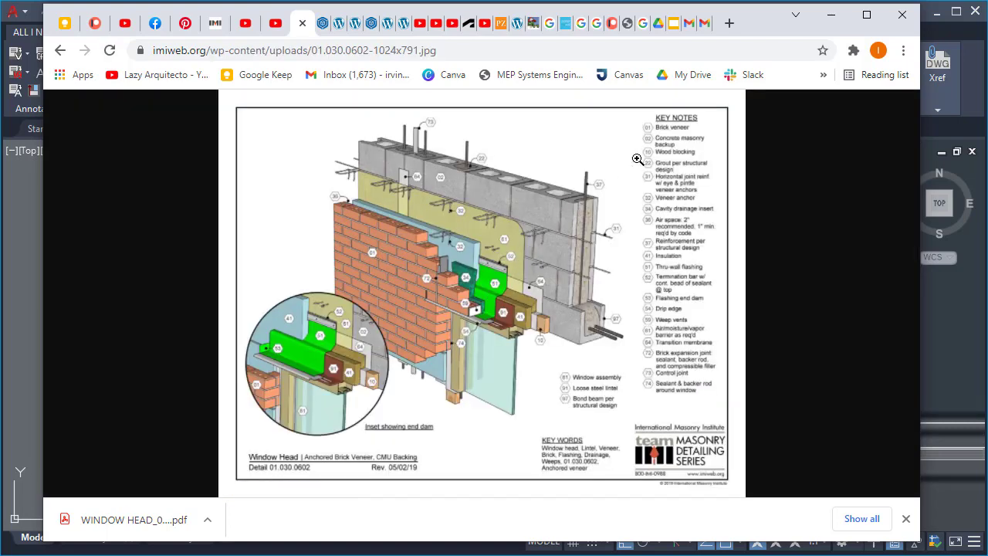
pyautogui.rightClick(586, 187)
pyautogui.press('Escape')
pyautogui.click(498, 231)
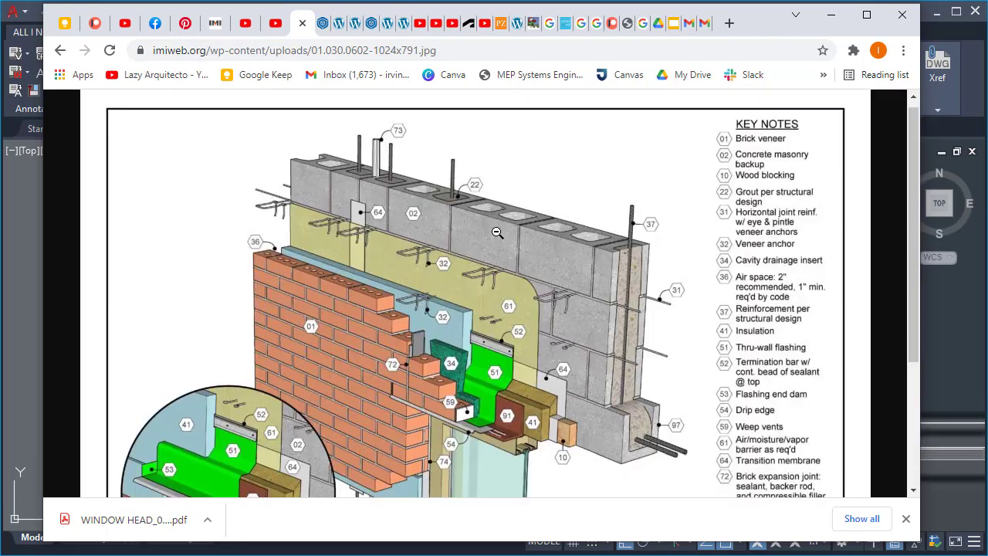
pyautogui.hotkey('alt', 'Left')
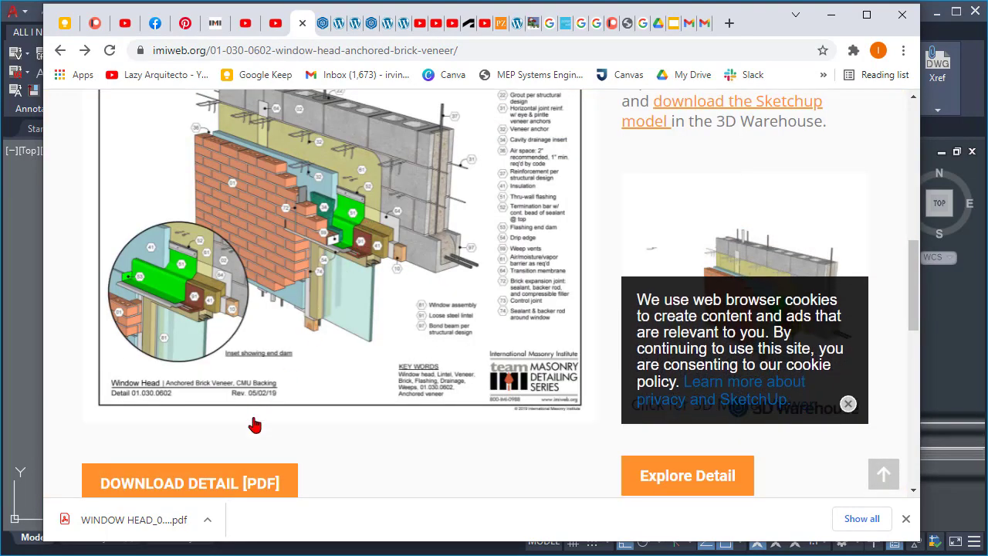
# Step: Open the 0602 detail PDF and save it as 'WINDOW HEAD 2_01.030.0605.pdf' in 05 PROJECT_Schemtic proposal
pyautogui.click(236, 479)
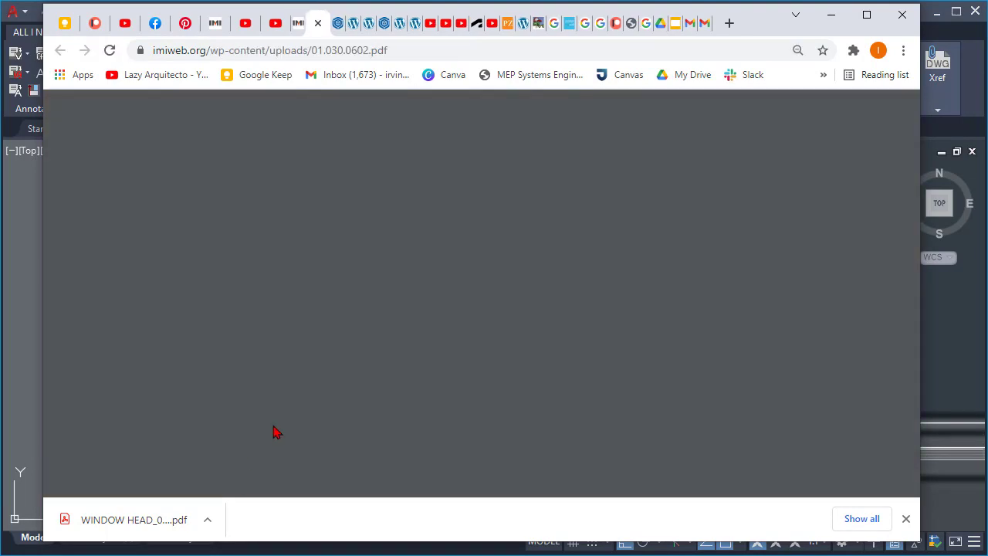
pyautogui.scroll(-1, 602, 228)
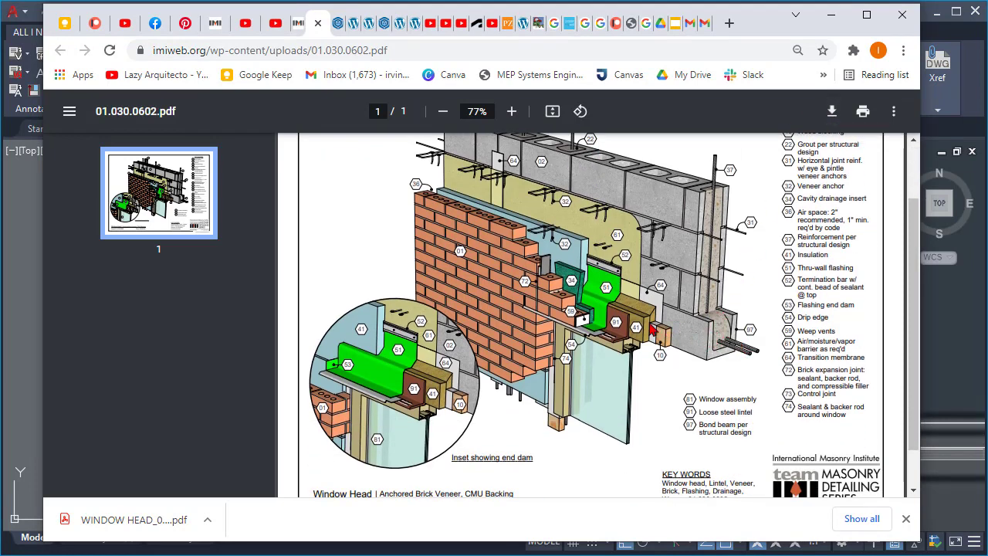
pyautogui.click(840, 119)
pyautogui.click(190, 340)
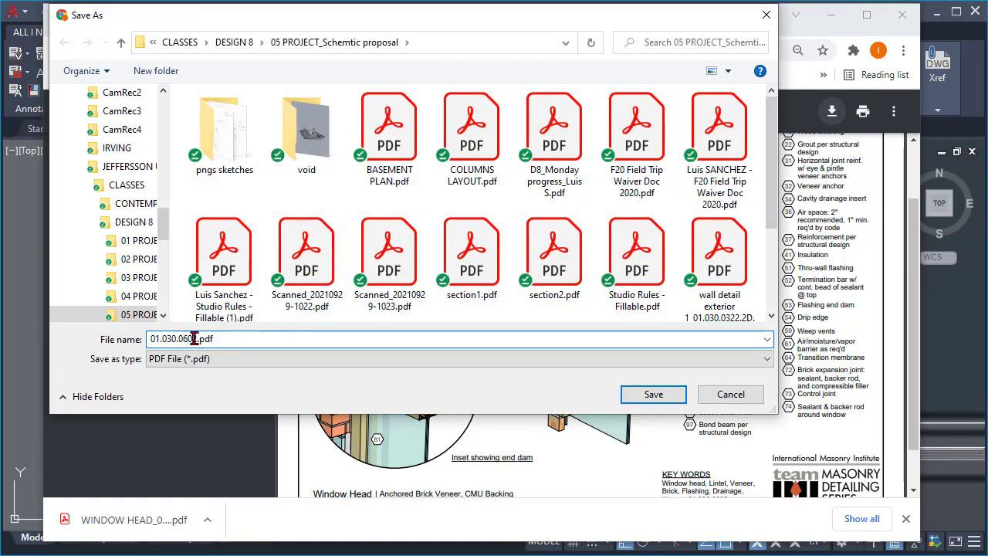
pyautogui.click(313, 279)
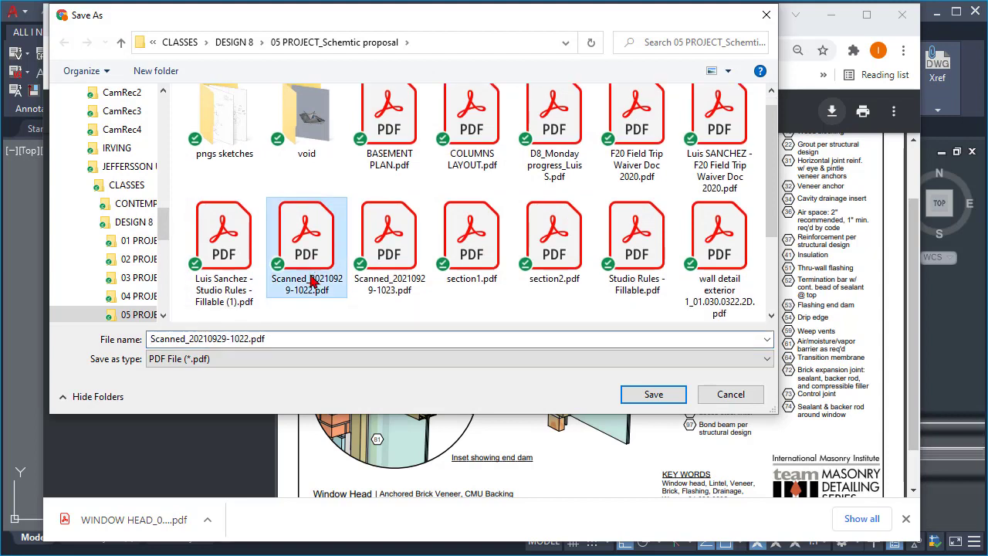
pyautogui.press('w')
pyautogui.press('w')
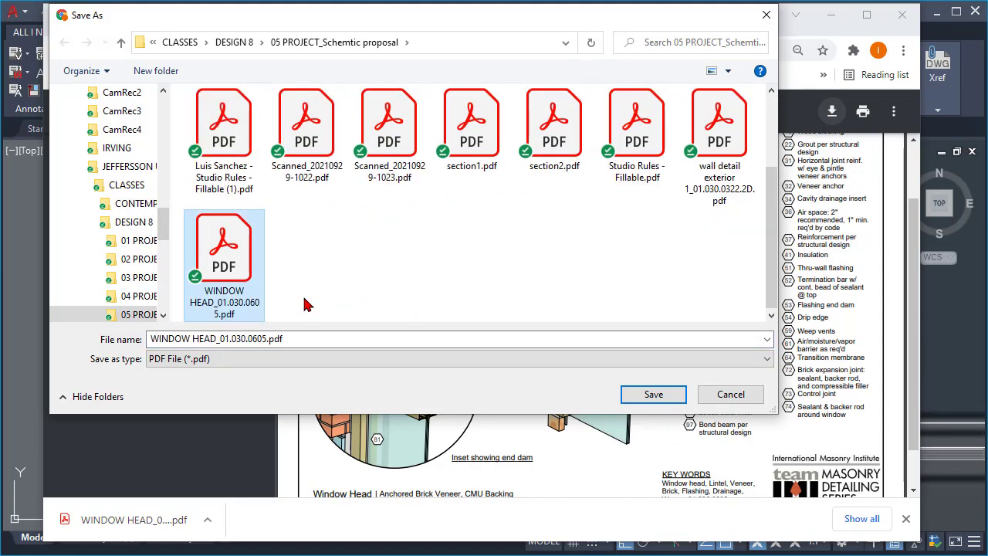
pyautogui.click(220, 343)
pyautogui.click(217, 340)
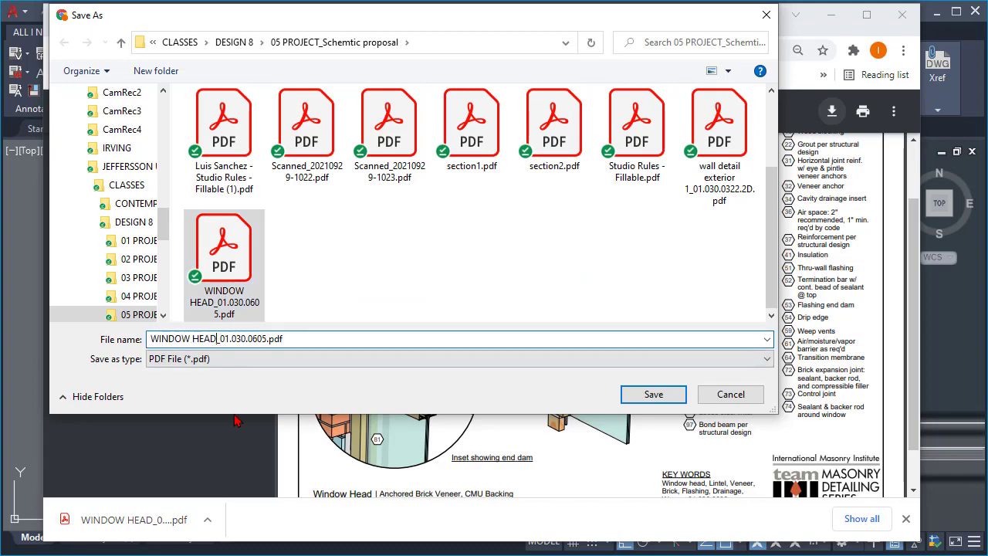
pyautogui.write('2')
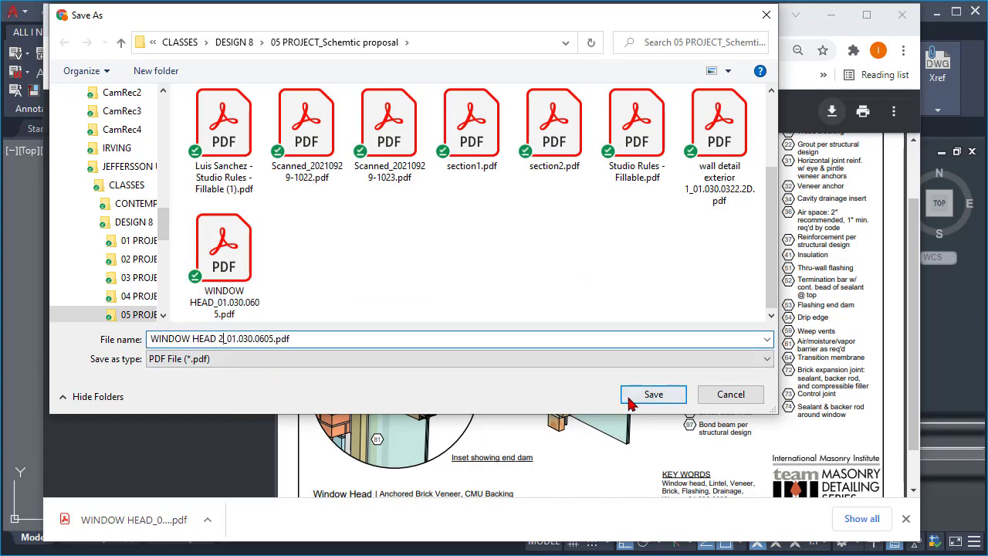
pyautogui.click(653, 395)
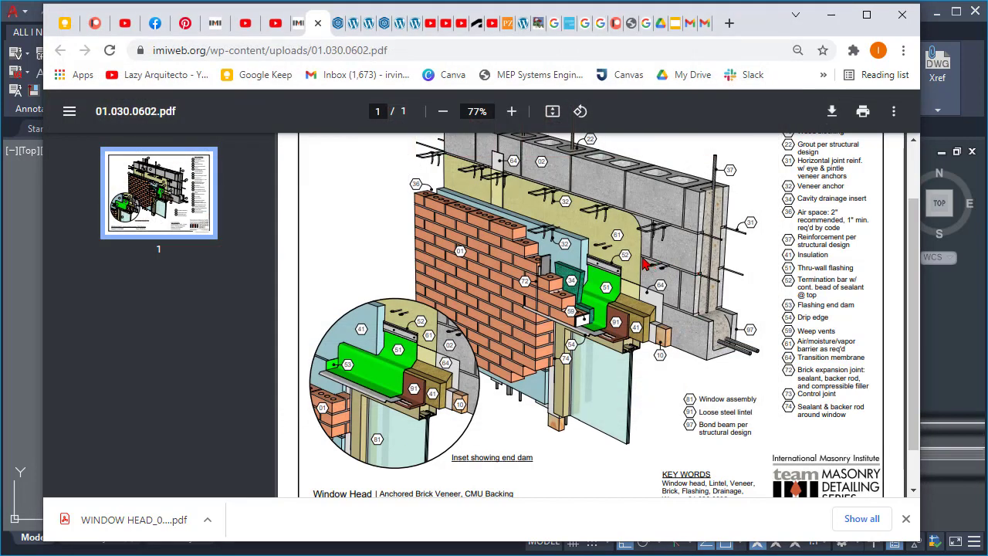
# Step: Close the PDF and load the detail's interactive 3D model on 3D Warehouse
pyautogui.click(317, 23)
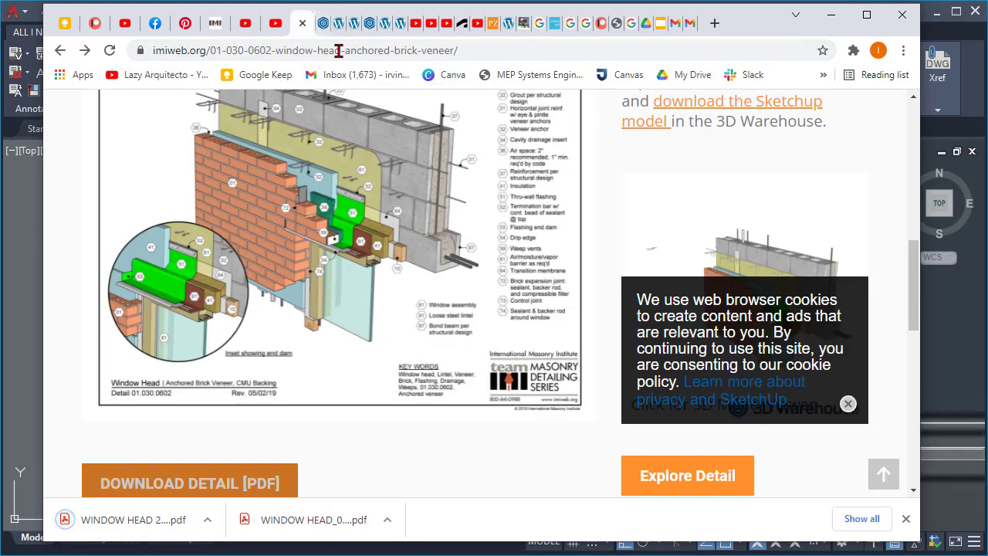
pyautogui.click(848, 404)
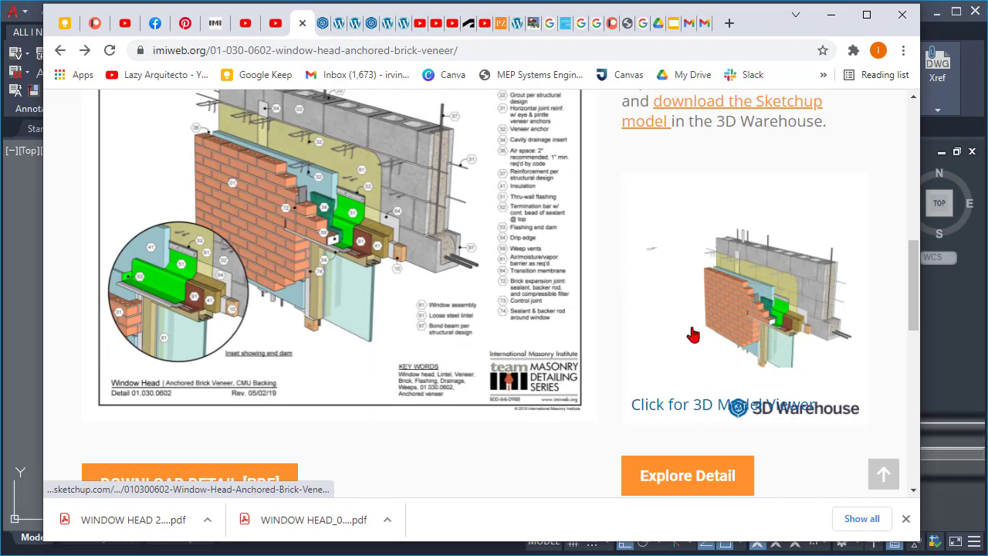
pyautogui.scroll(2, 692, 334)
pyautogui.scroll(-2, 693, 334)
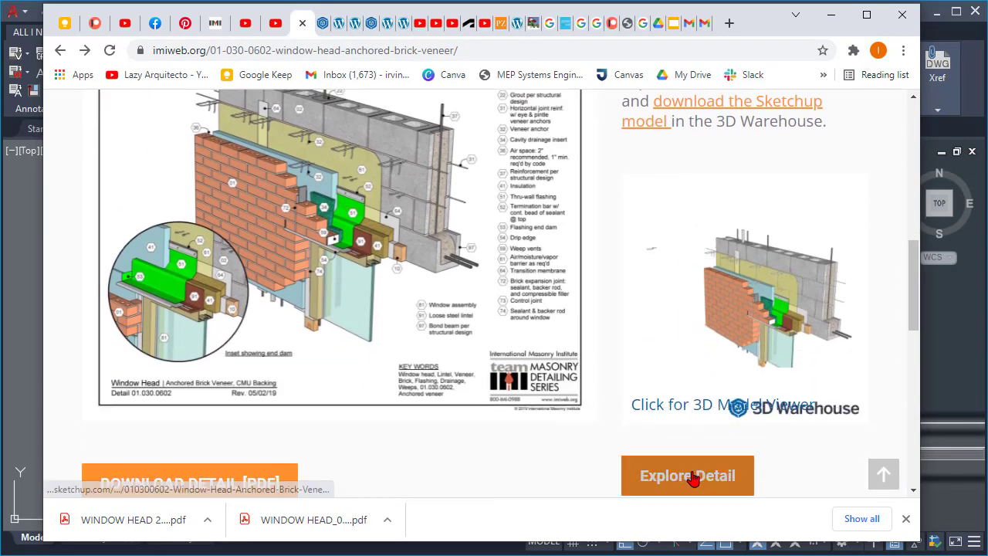
pyautogui.click(693, 479)
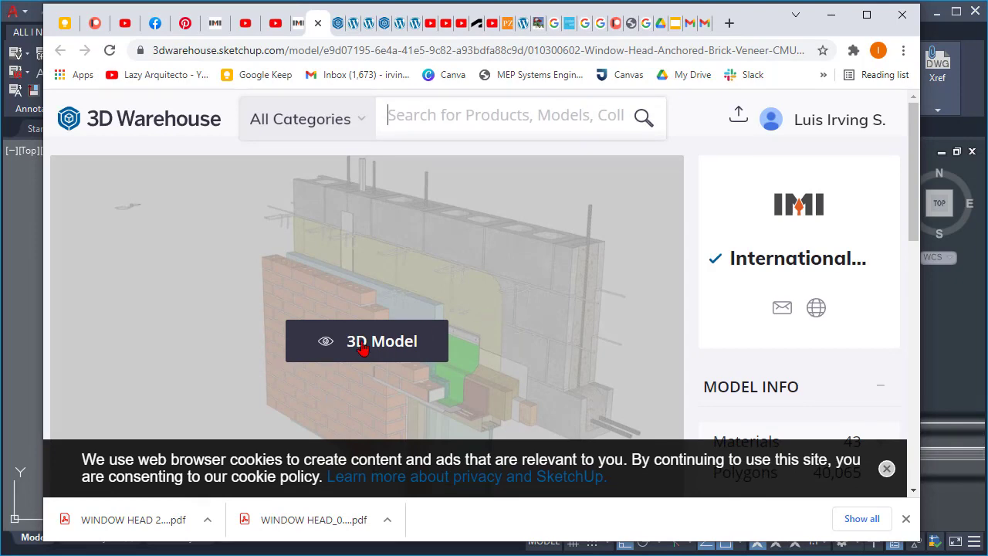
pyautogui.click(365, 348)
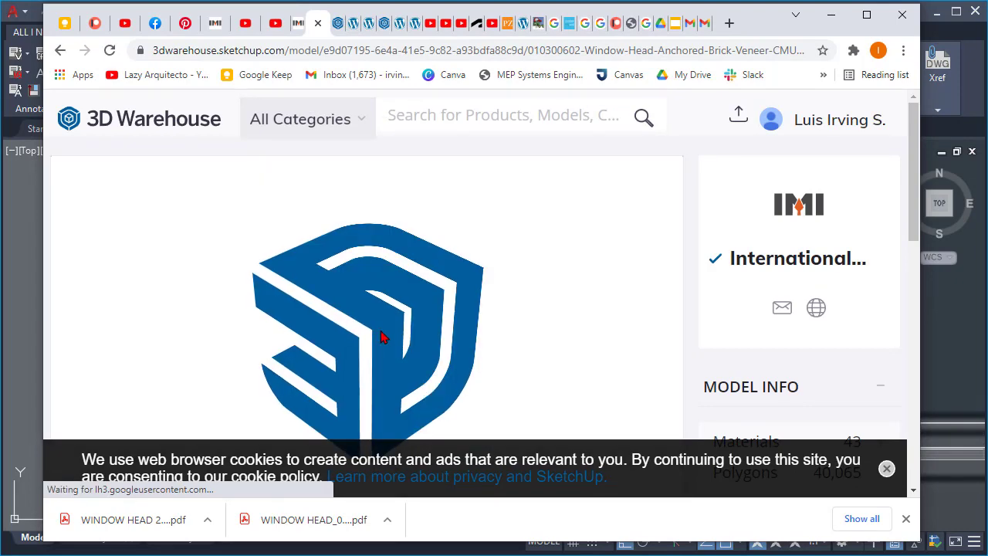
pyautogui.click(886, 469)
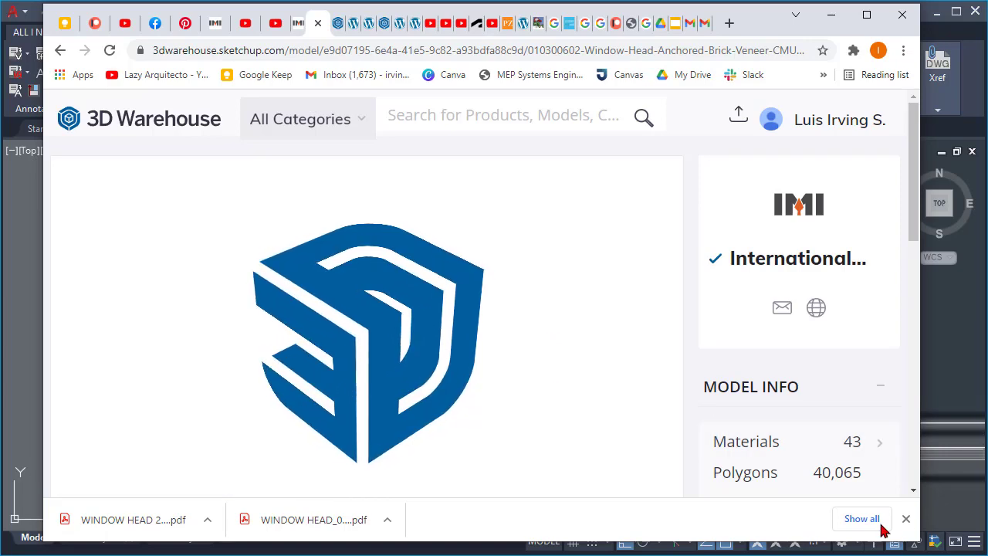
pyautogui.click(906, 519)
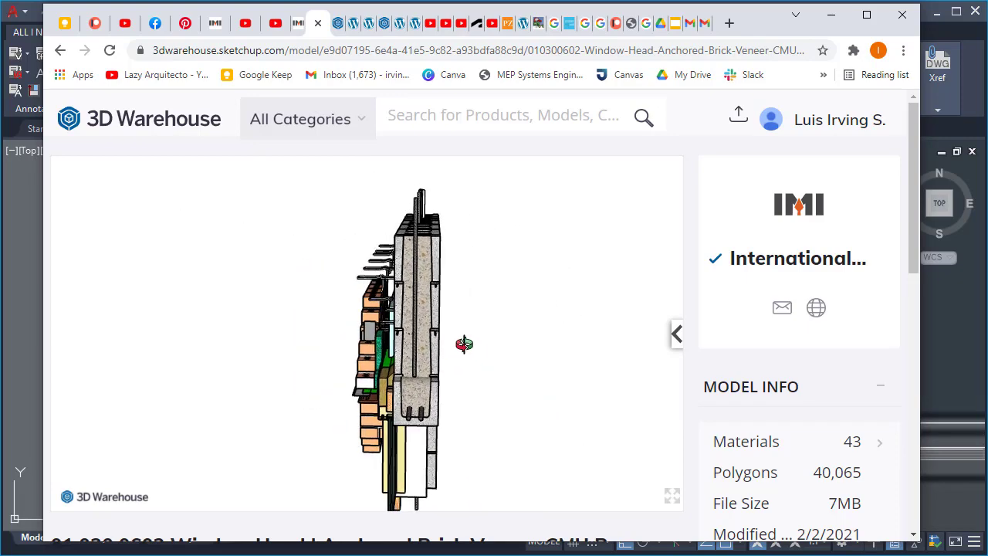
# Step: Orbit and zoom the window-head model to a side section view
pyautogui.click(671, 500)
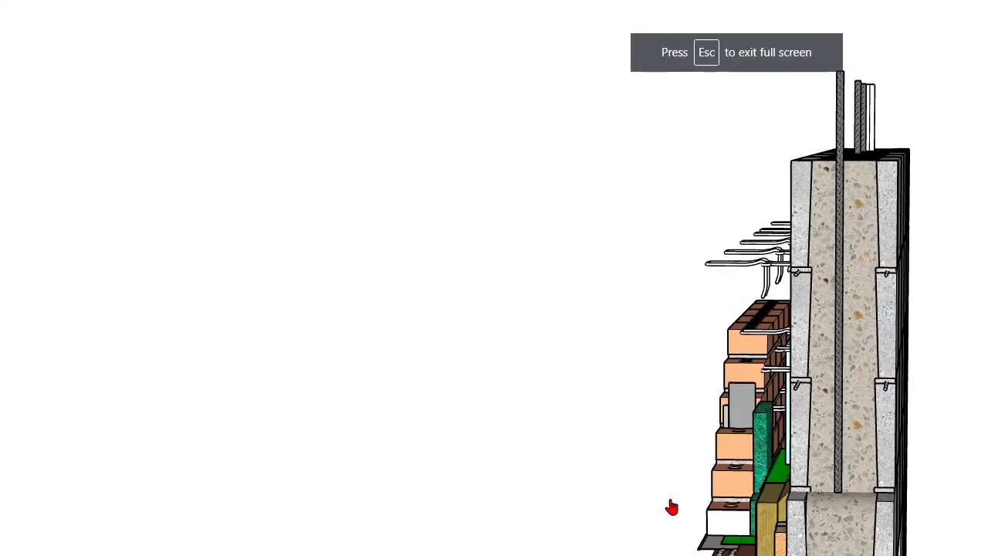
pyautogui.press('Escape')
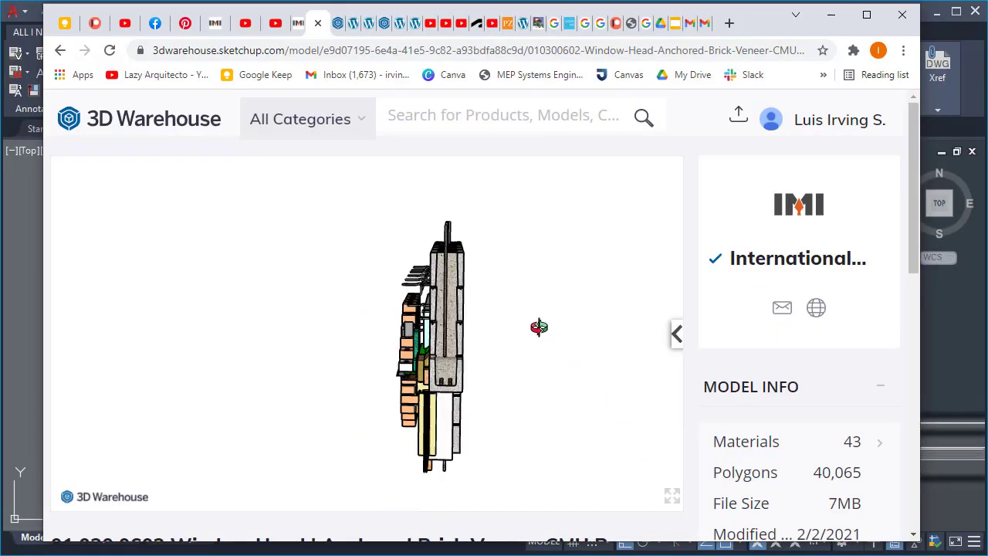
pyautogui.scroll(3, 442, 395)
pyautogui.moveTo(454, 419); pyautogui.dragTo(508, 482)
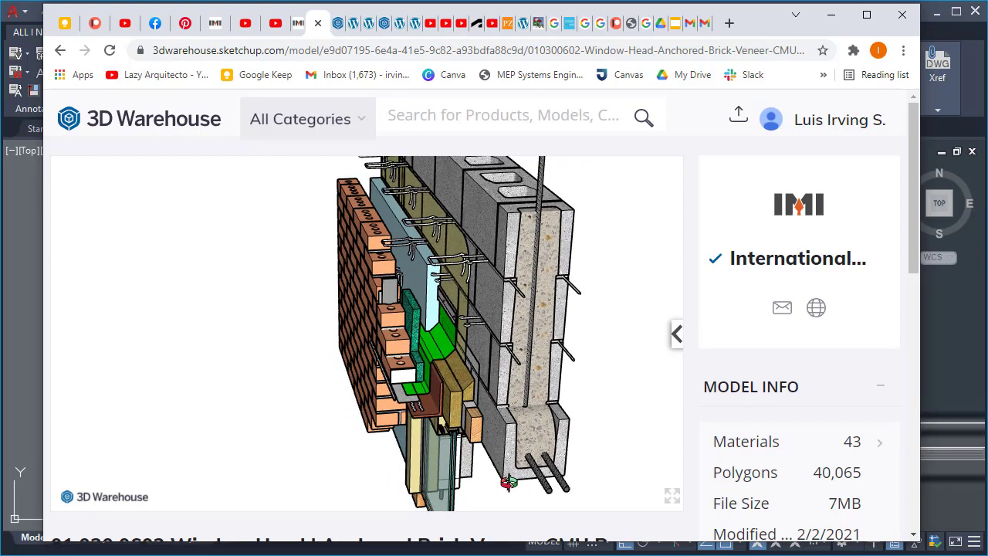
pyautogui.moveTo(507, 482); pyautogui.dragTo(518, 459)
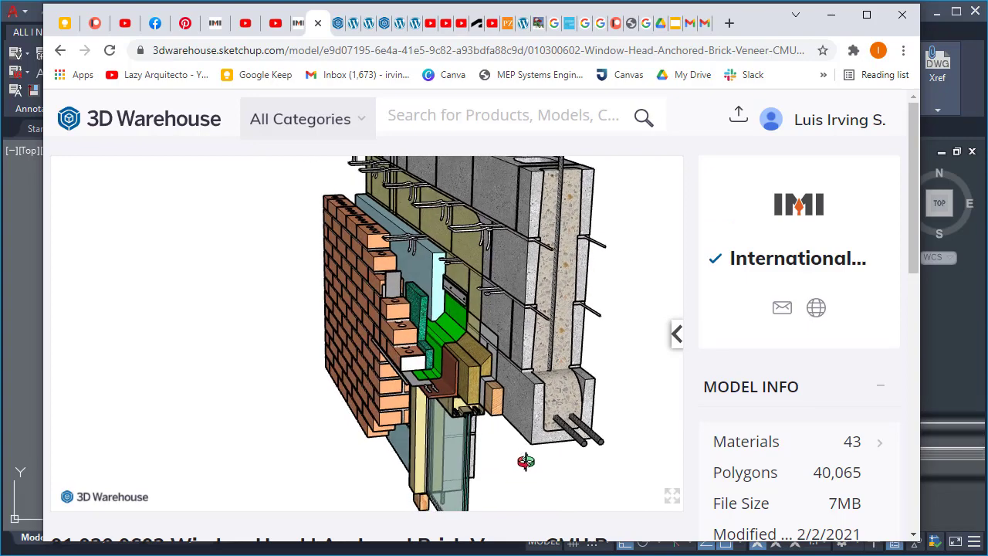
pyautogui.moveTo(526, 461); pyautogui.dragTo(432, 216)
pyautogui.moveTo(509, 406); pyautogui.dragTo(505, 404)
pyautogui.scroll(1, 464, 420)
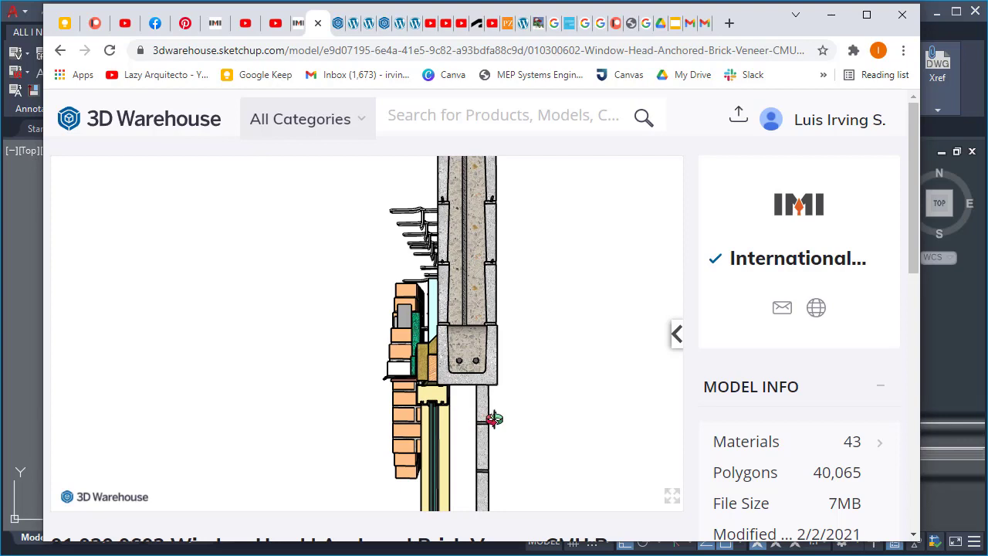
pyautogui.scroll(-2, 494, 419)
pyautogui.moveTo(503, 403); pyautogui.dragTo(520, 397)
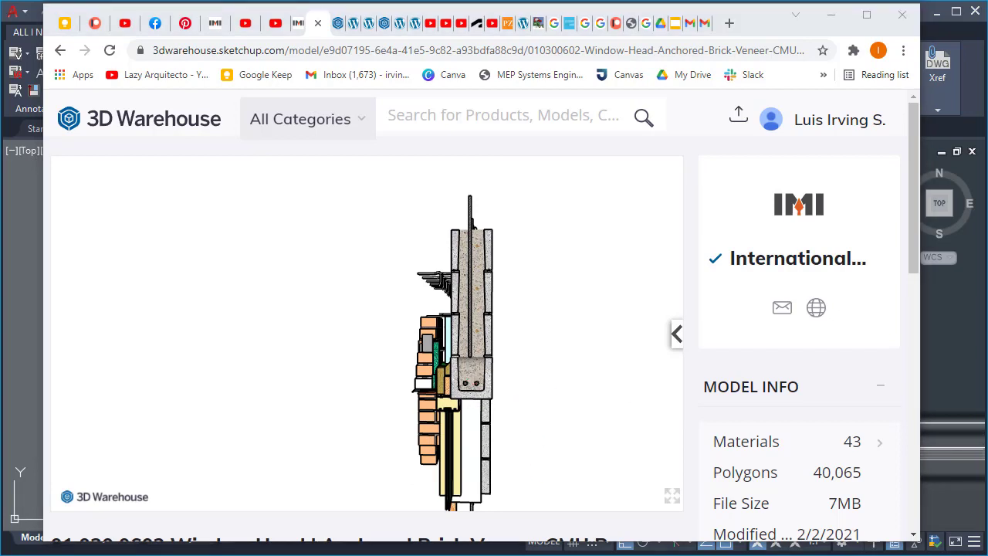
pyautogui.moveTo(541, 250); pyautogui.dragTo(463, 245)
# Step: Snip the wall model's side section, then close Snipping Tool, discarding the snip unsaved
pyautogui.click(445, 272)
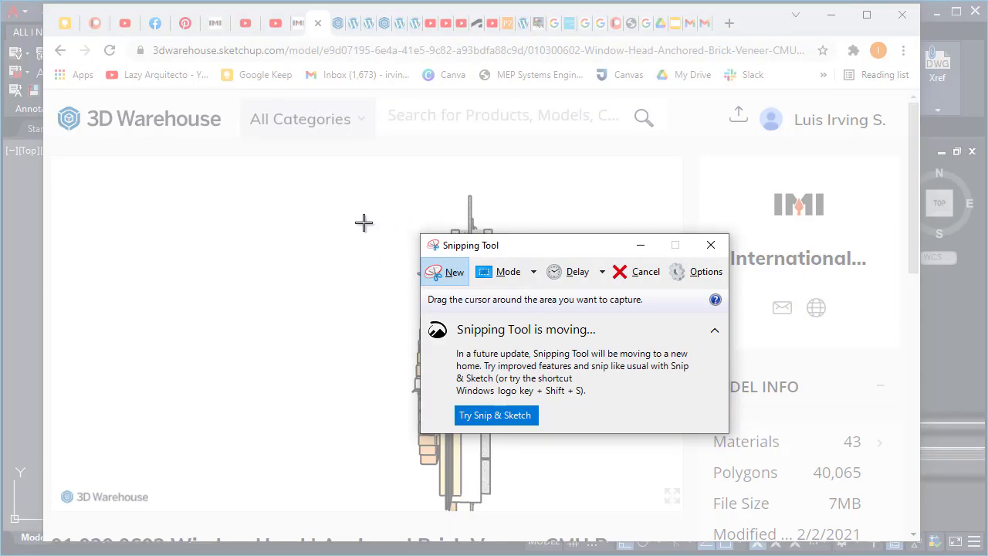
pyautogui.moveTo(290, 177); pyautogui.dragTo(639, 513)
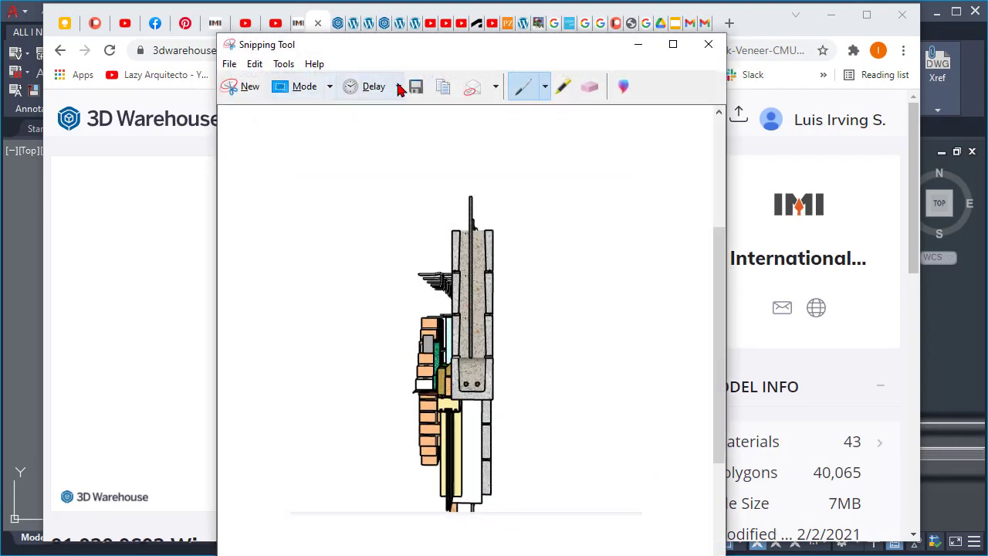
pyautogui.click(416, 87)
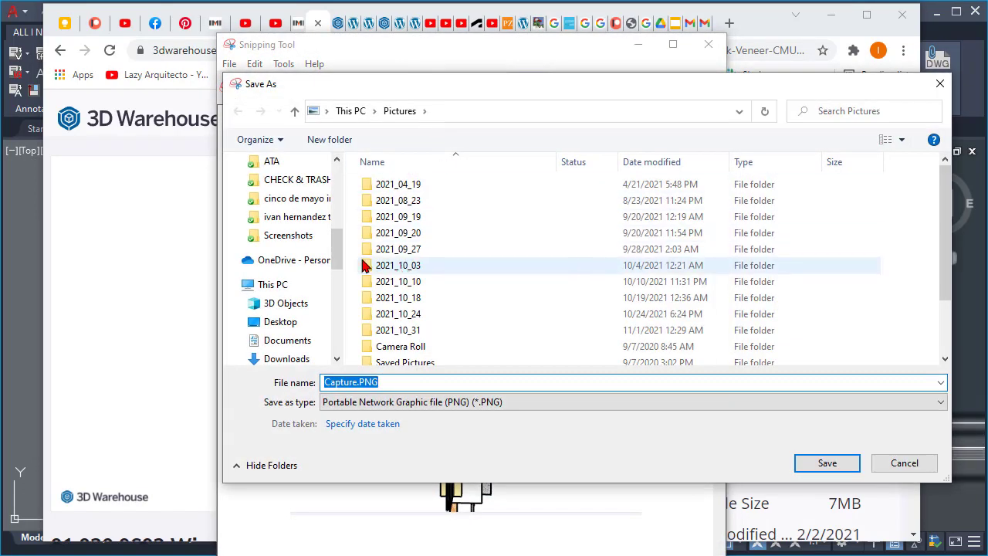
pyautogui.click(338, 188)
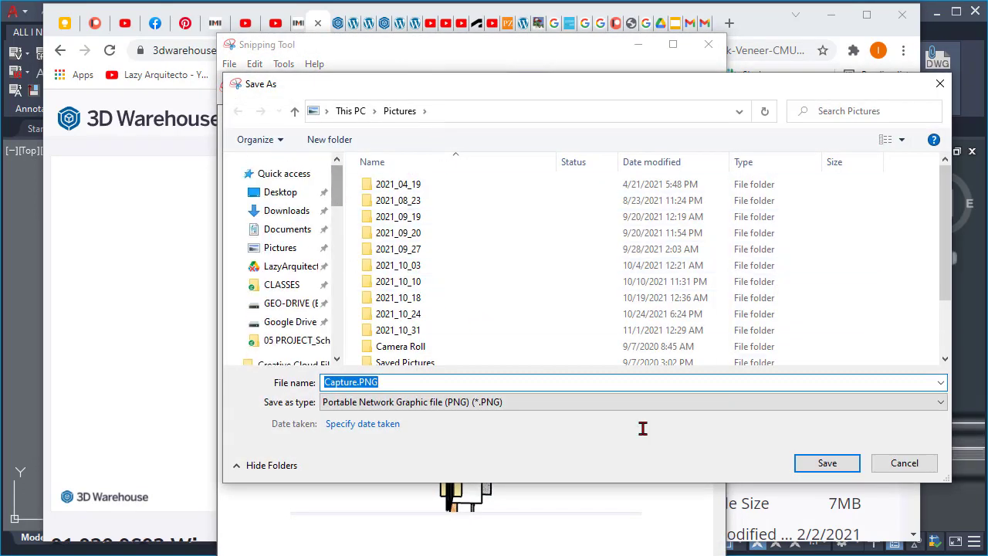
pyautogui.click(877, 467)
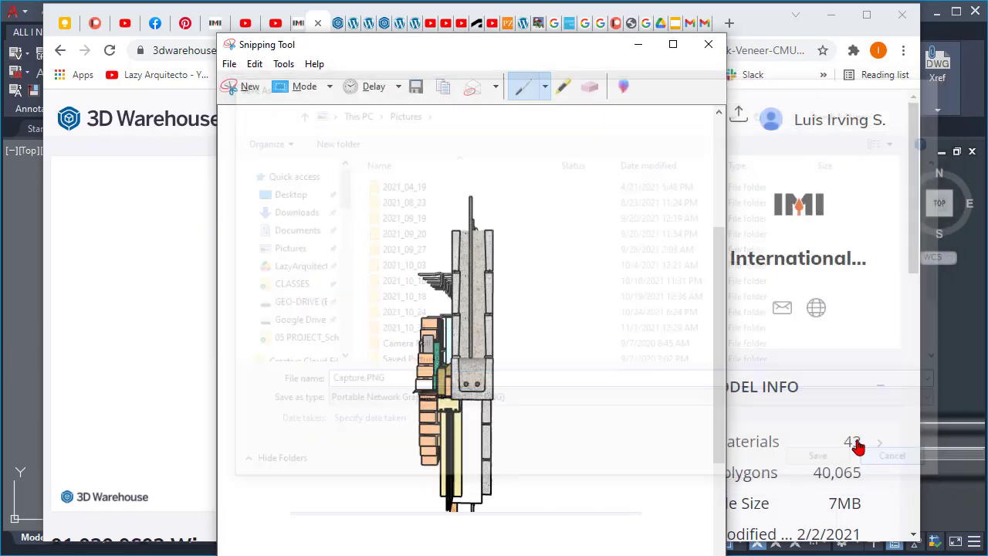
pyautogui.click(709, 44)
pyautogui.press('Escape')
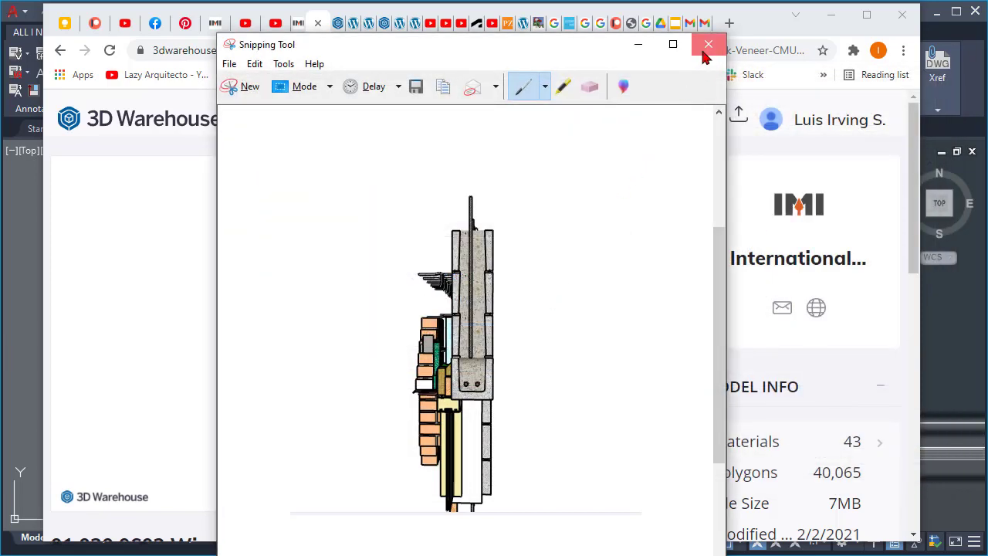
pyautogui.click(708, 46)
pyautogui.click(544, 336)
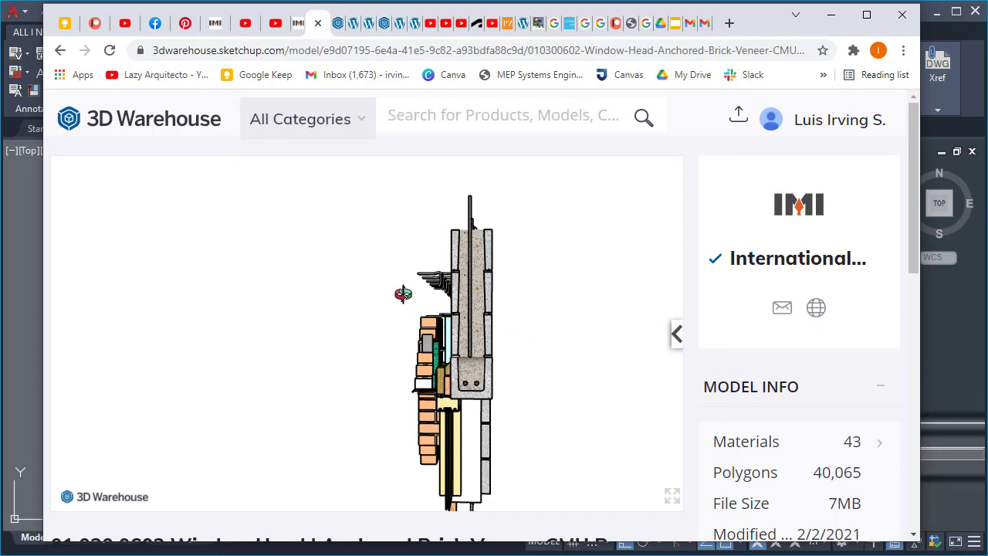
# Step: Download the model in SketchUp 2021 format and open 01.030.0602.skp
pyautogui.scroll(-2, 403, 294)
pyautogui.scroll(-3, 741, 328)
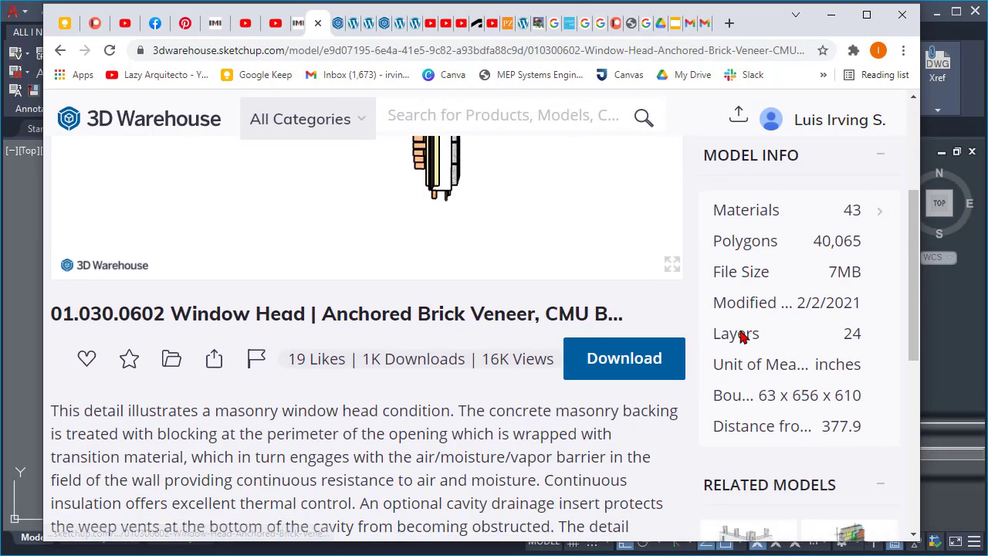
pyautogui.click(622, 364)
pyautogui.click(587, 446)
pyautogui.scroll(-1, 586, 445)
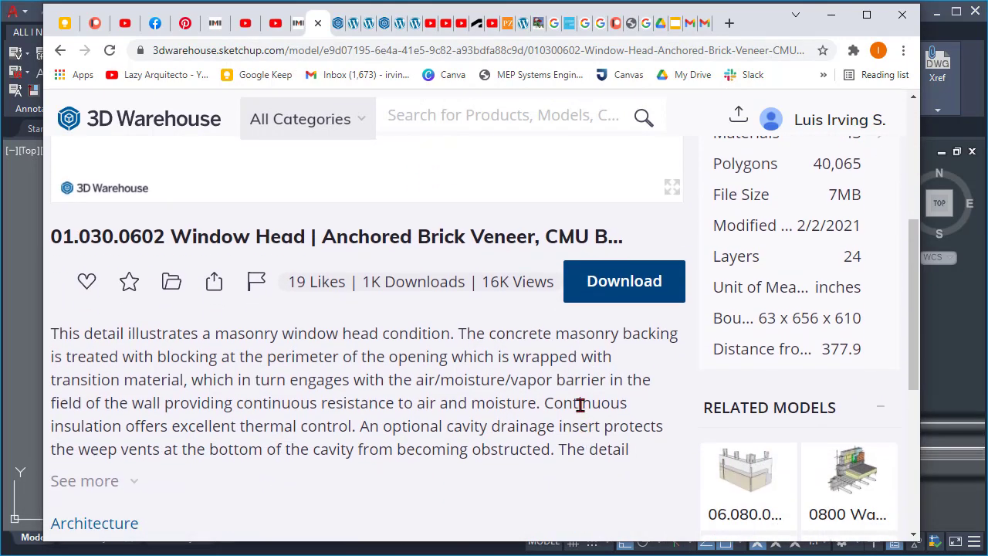
pyautogui.click(660, 292)
pyautogui.click(607, 339)
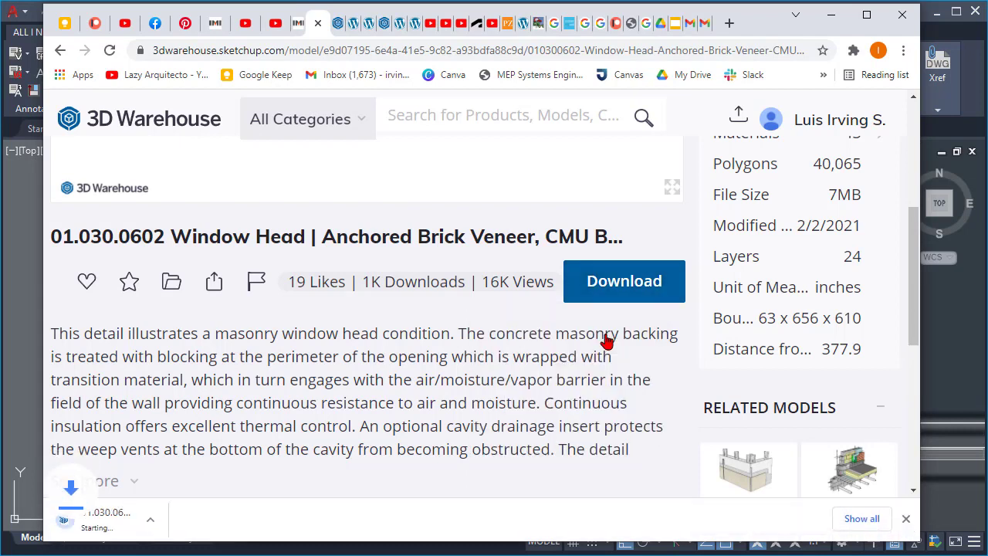
pyautogui.click(186, 520)
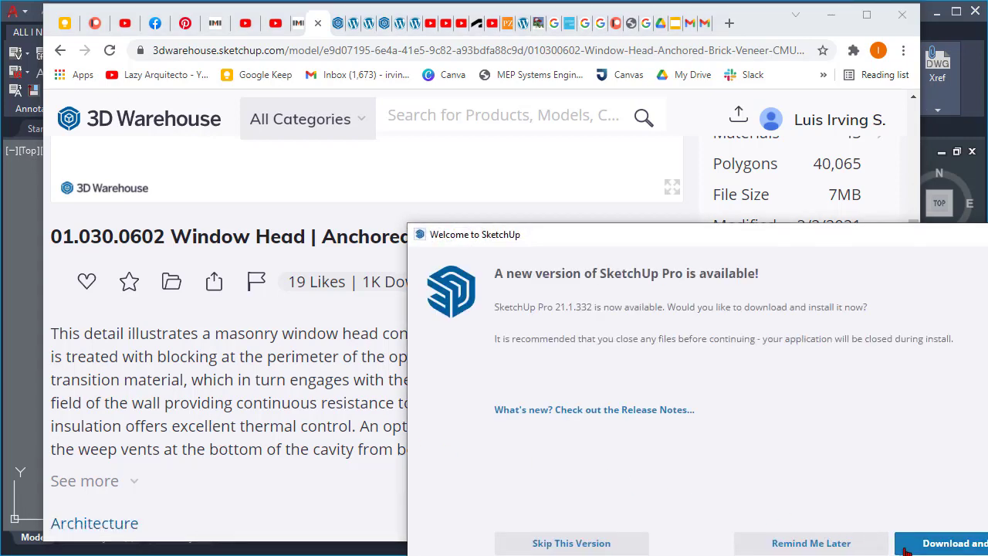
# Step: Postpone the SketchUp update with Remind Me Later and zoom around the model
pyautogui.click(830, 539)
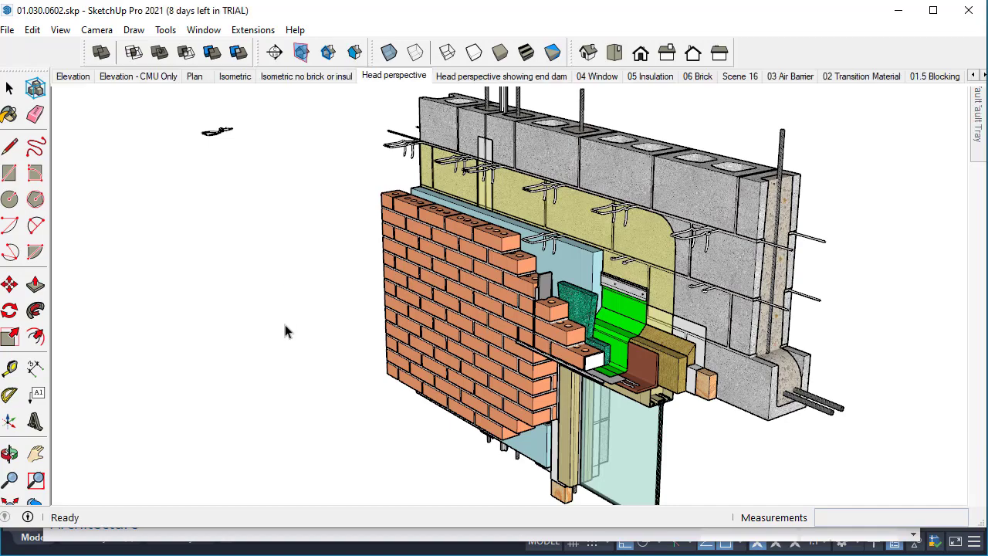
pyautogui.scroll(5, 240, 183)
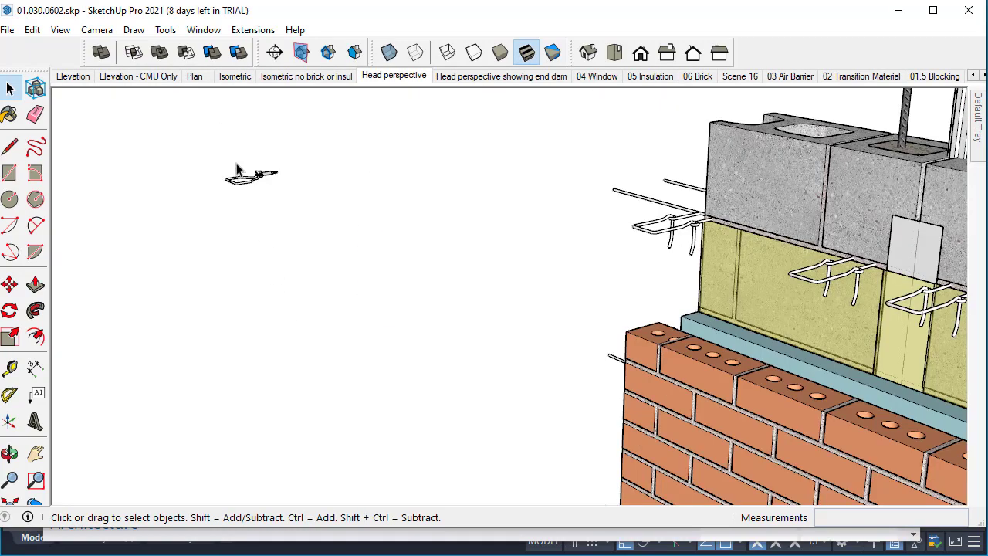
pyautogui.scroll(-3, 255, 224)
pyautogui.scroll(-3, 278, 262)
pyautogui.rightClick(601, 434)
pyautogui.click(540, 154)
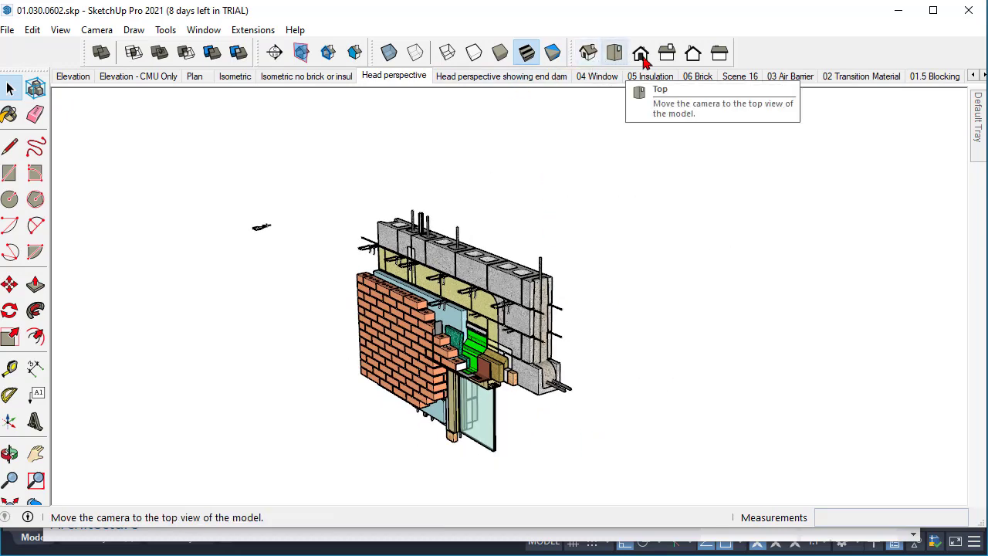
# Step: Check the Left, Back and Right views, ending zoomed on the right-side window head section
pyautogui.click(719, 54)
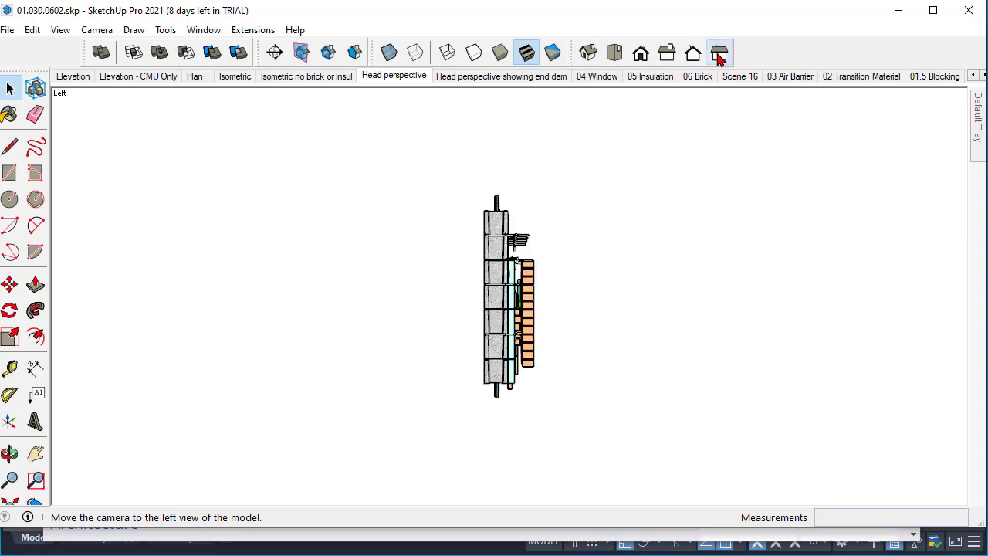
pyautogui.scroll(2, 539, 284)
pyautogui.scroll(2, 480, 374)
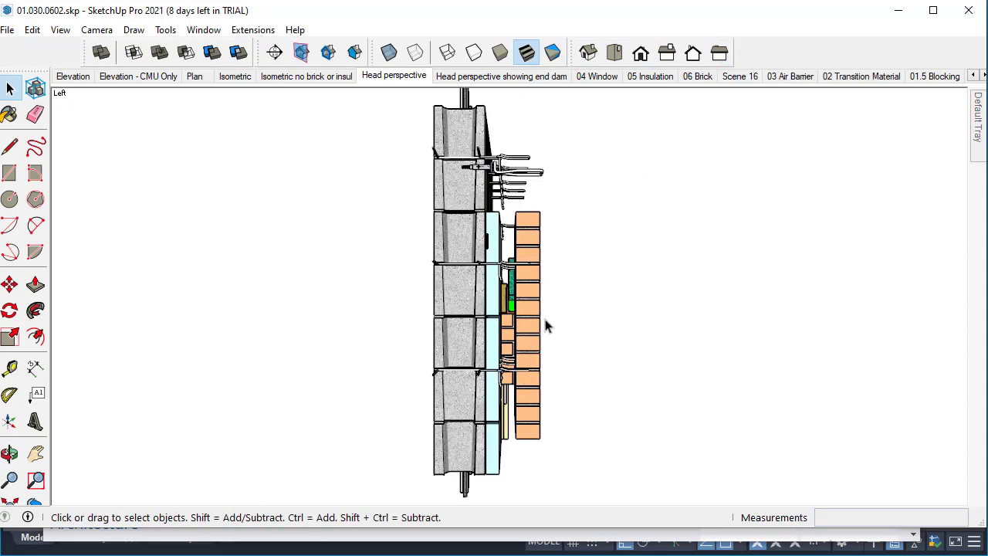
pyautogui.click(693, 60)
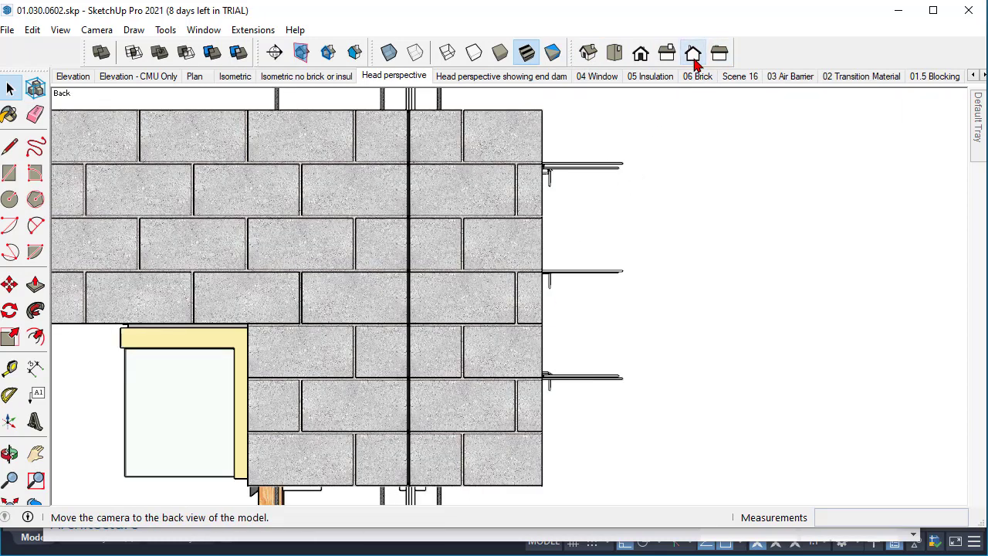
pyautogui.scroll(-2, 803, 252)
pyautogui.scroll(1, 474, 203)
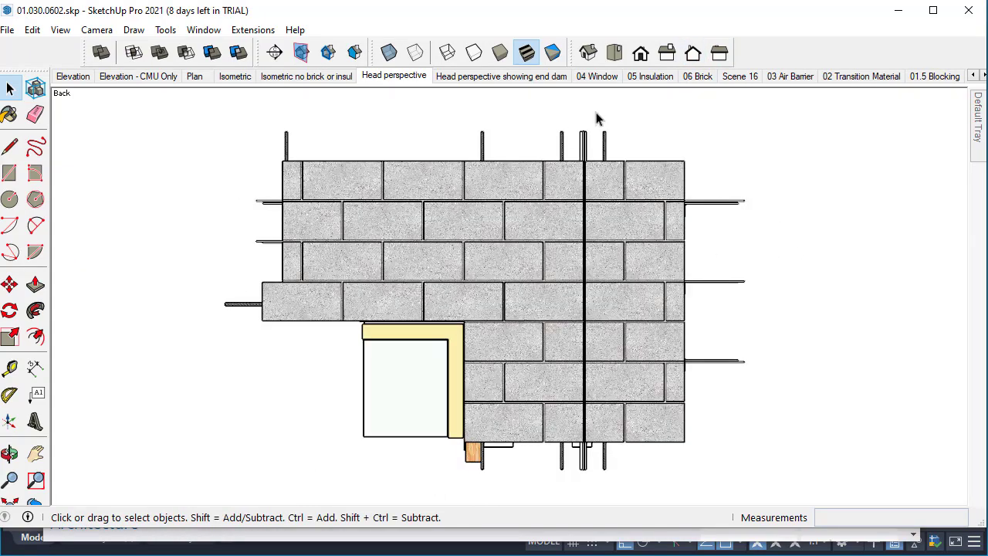
pyautogui.click(669, 58)
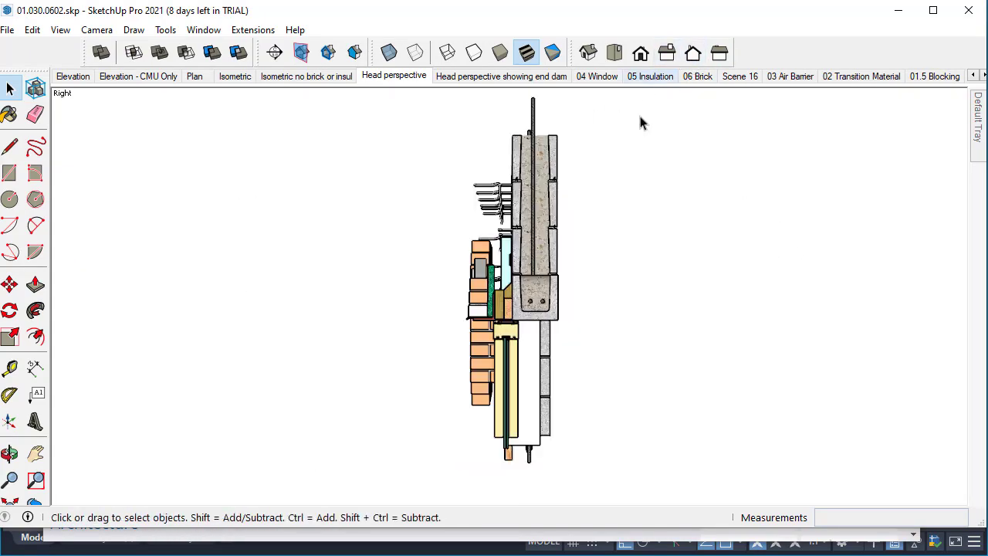
pyautogui.scroll(2, 524, 376)
pyautogui.scroll(2, 471, 262)
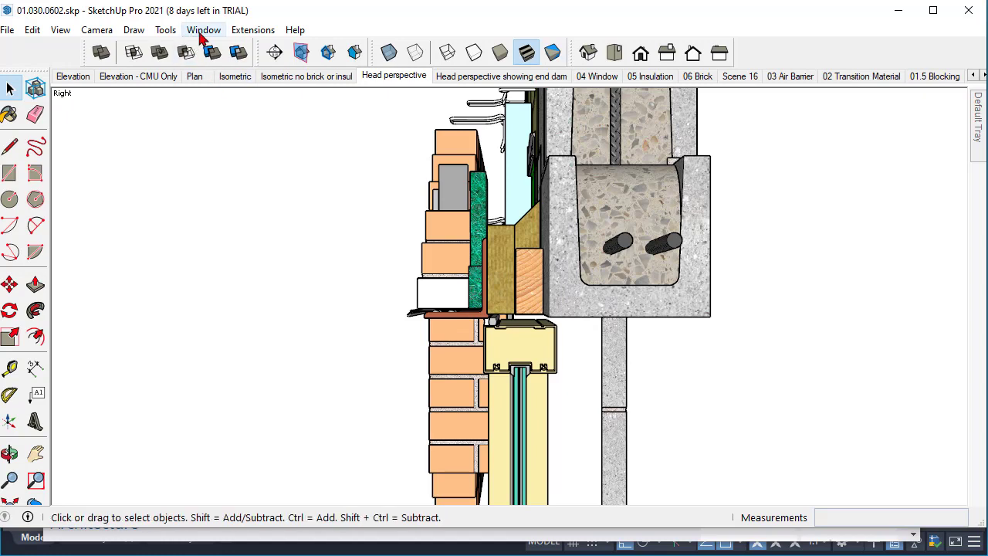
# Step: Switch the camera to Parallel Projection for a flat right-side wall section
pyautogui.click(62, 30)
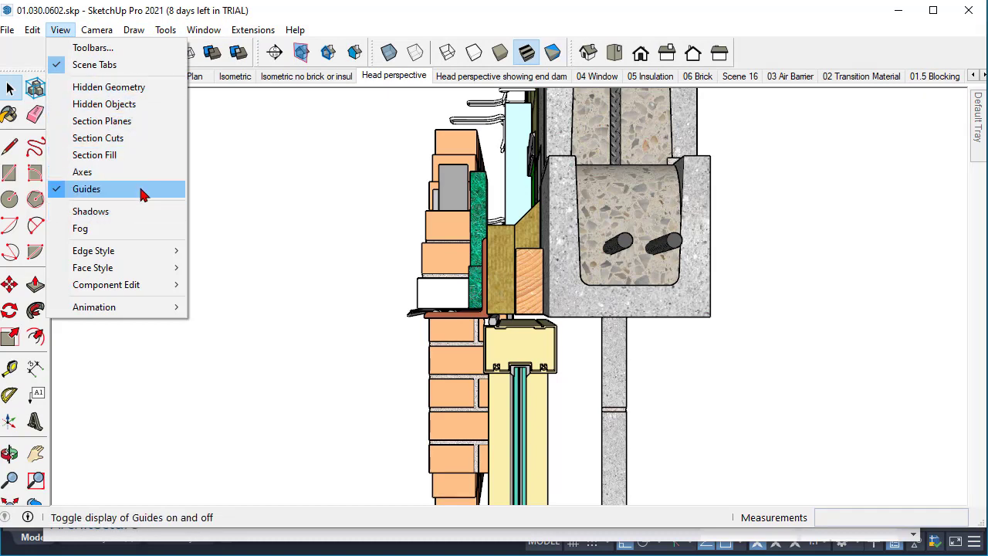
pyautogui.moveTo(149, 270)
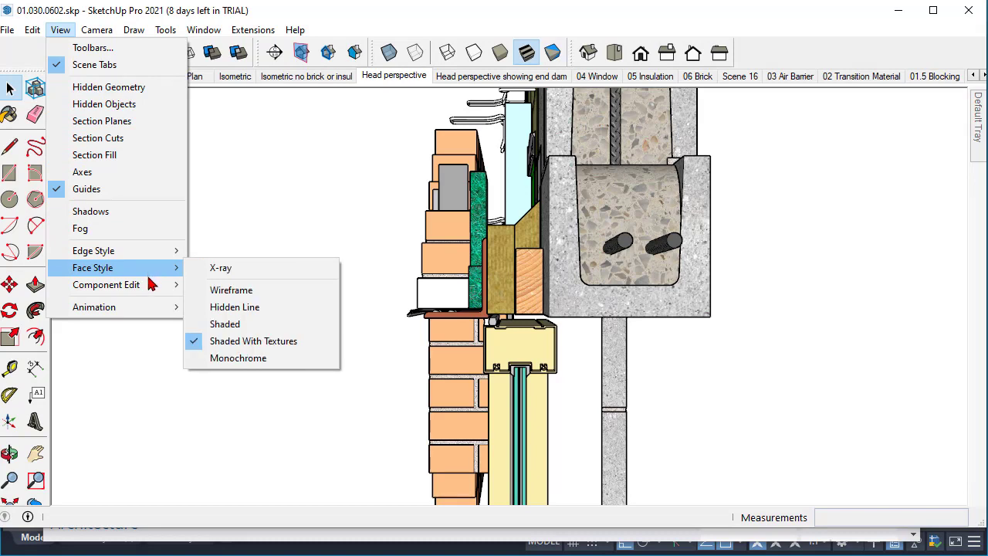
pyautogui.moveTo(150, 307)
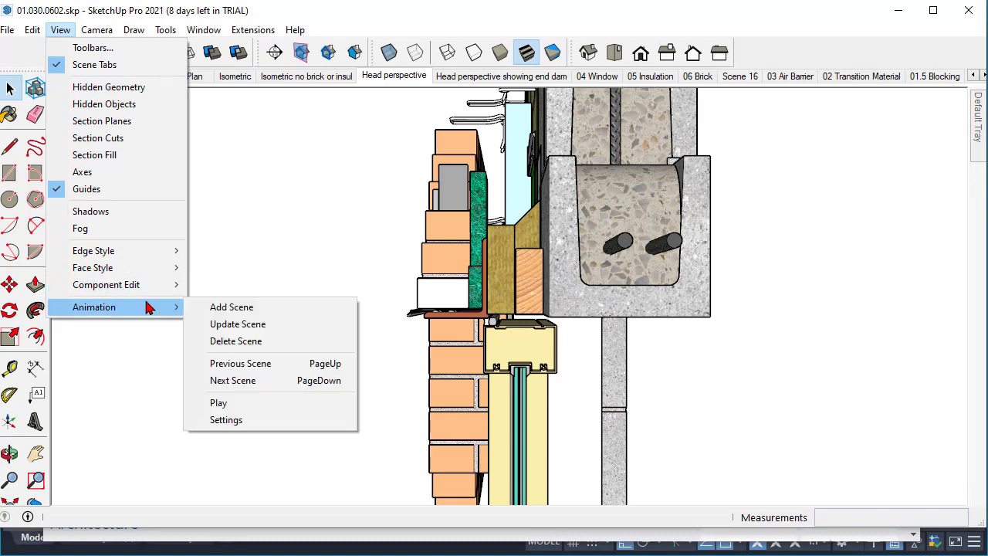
pyautogui.moveTo(89, 34)
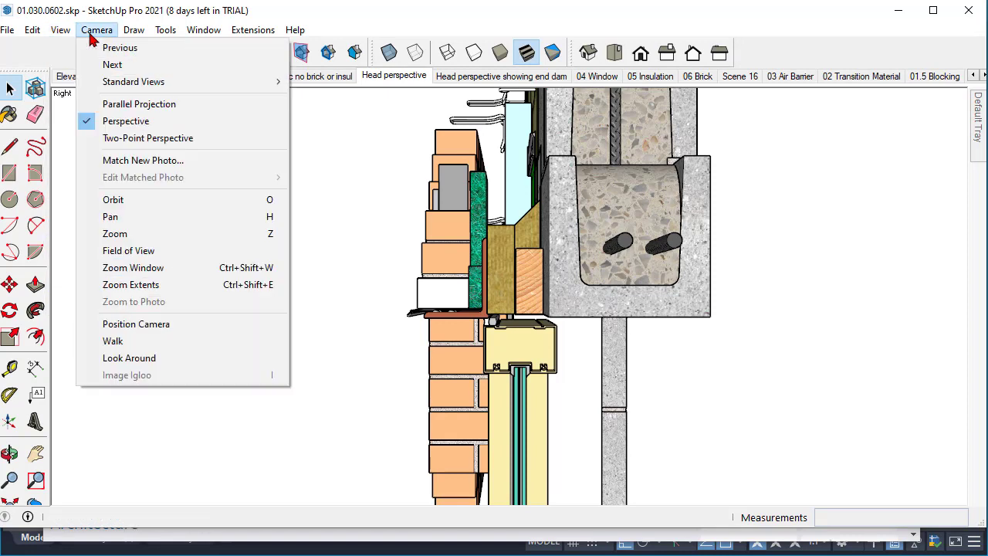
pyautogui.moveTo(138, 87)
pyautogui.click(158, 108)
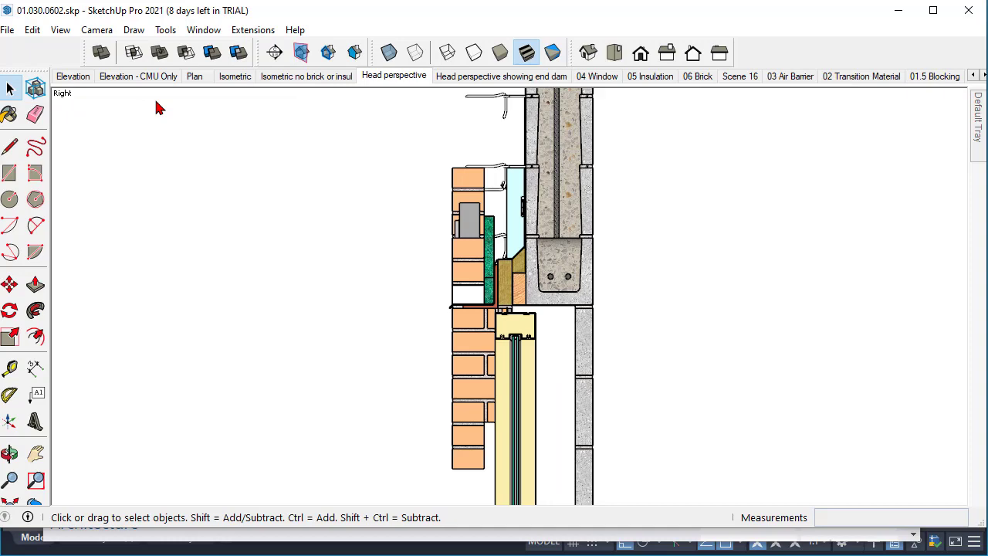
# Step: Apply the Hidden Line face style so the window head section shows as plain outlines
pyautogui.scroll(5, 539, 306)
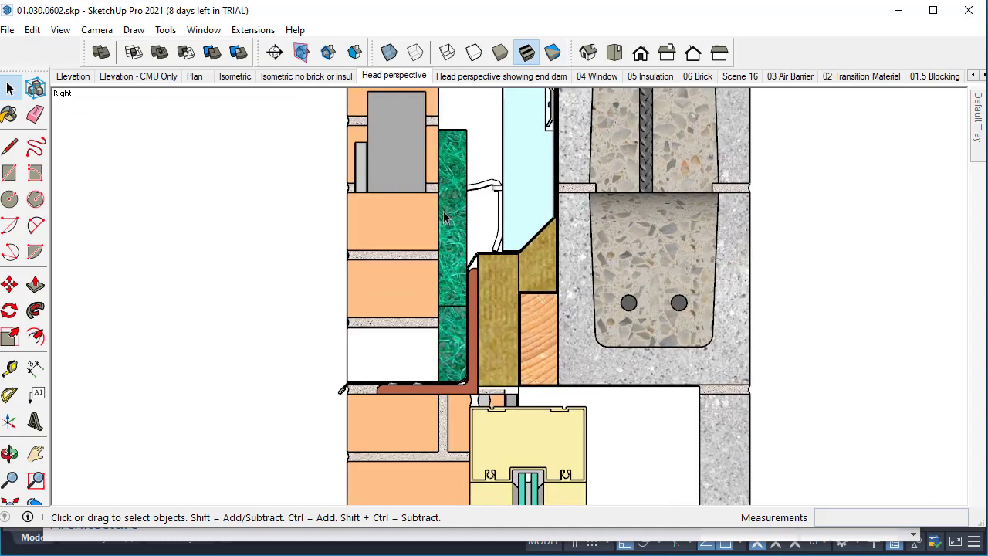
pyautogui.scroll(2, 486, 325)
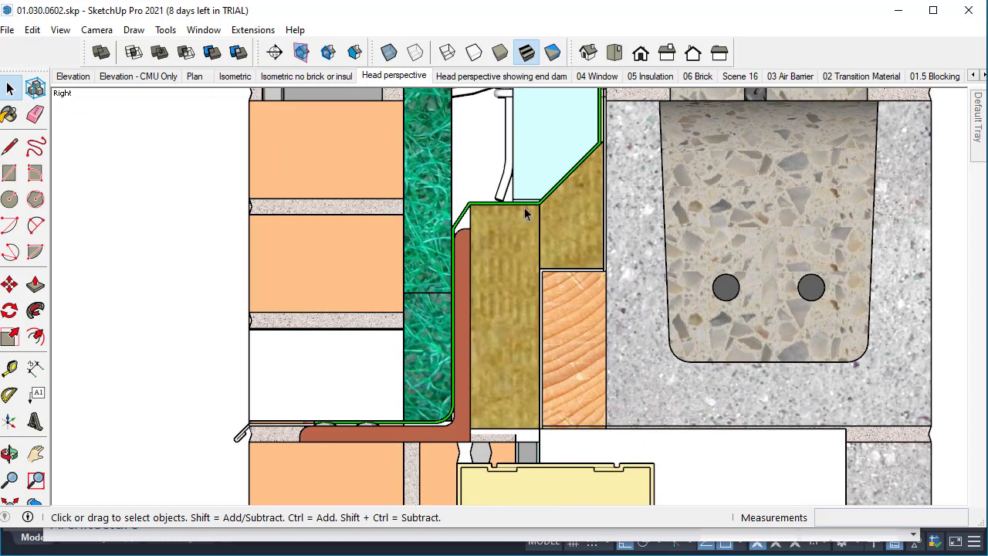
pyautogui.scroll(-7, 338, 436)
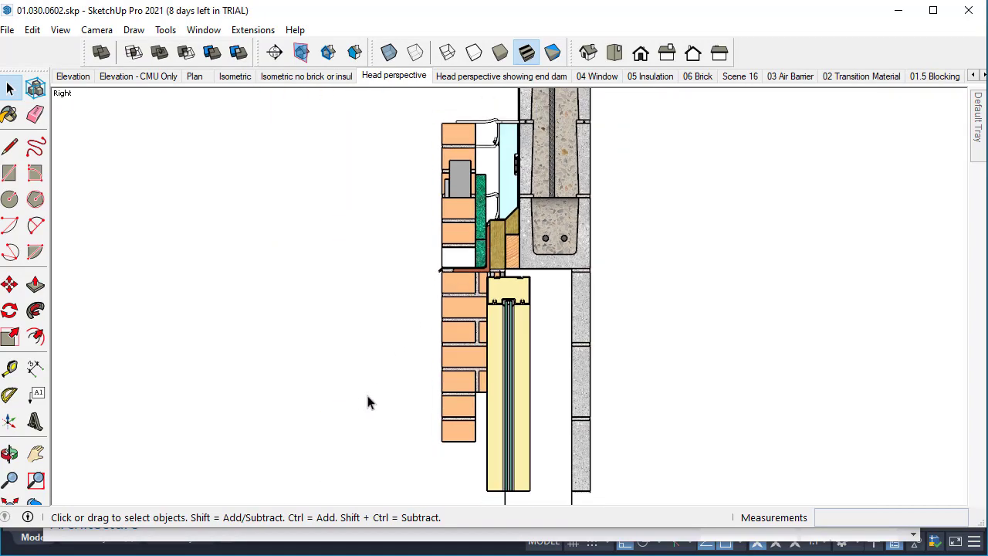
pyautogui.scroll(-3, 379, 398)
pyautogui.scroll(2, 398, 410)
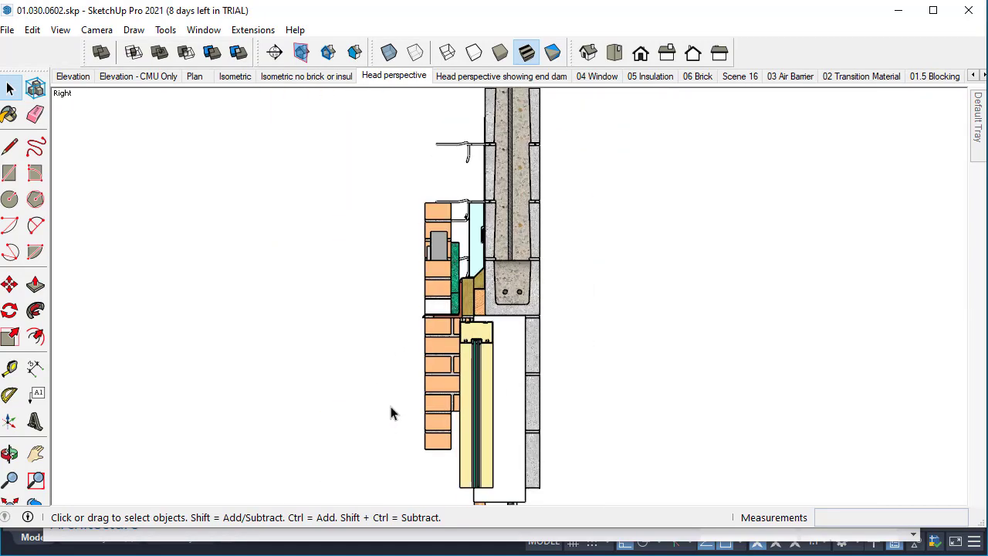
pyautogui.scroll(-1, 392, 386)
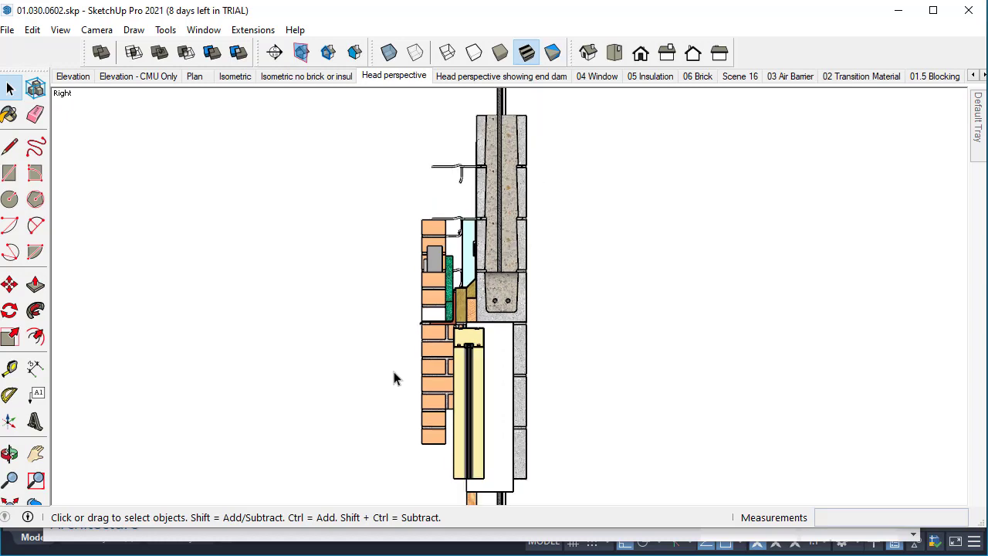
pyautogui.click(474, 52)
# Step: Zoom in and out on the window head section to check the black outlines
pyautogui.scroll(6, 457, 289)
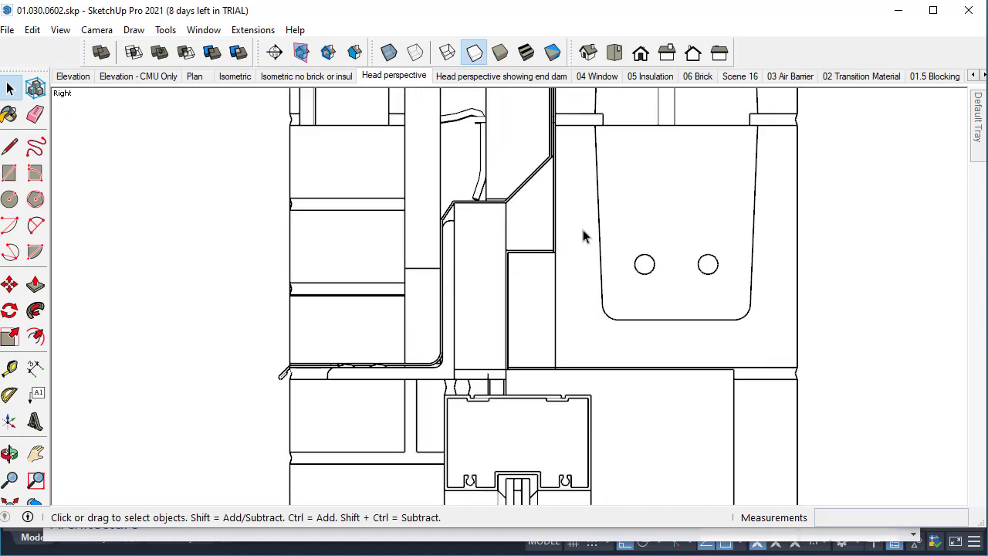
pyautogui.scroll(-2, 585, 237)
pyautogui.scroll(5, 541, 363)
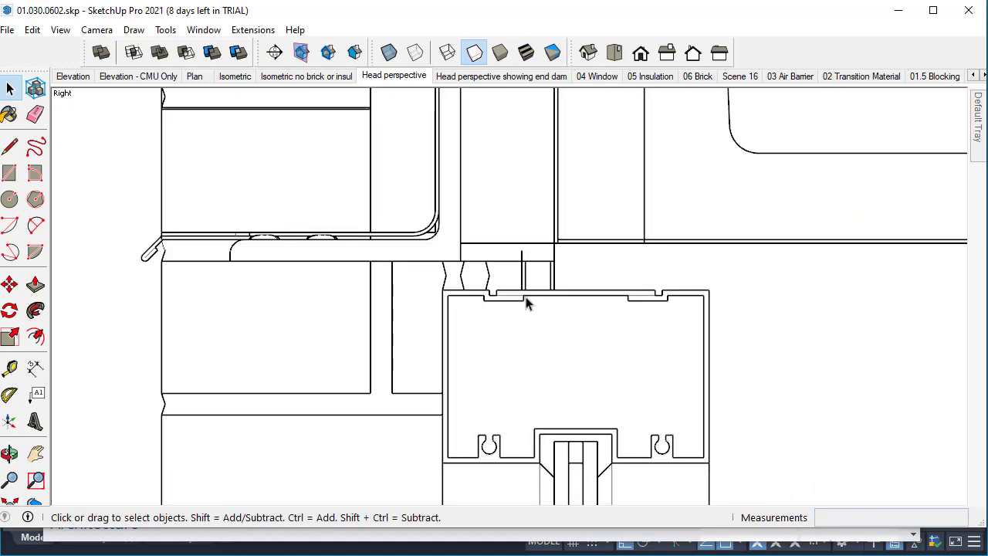
pyautogui.scroll(-6, 530, 265)
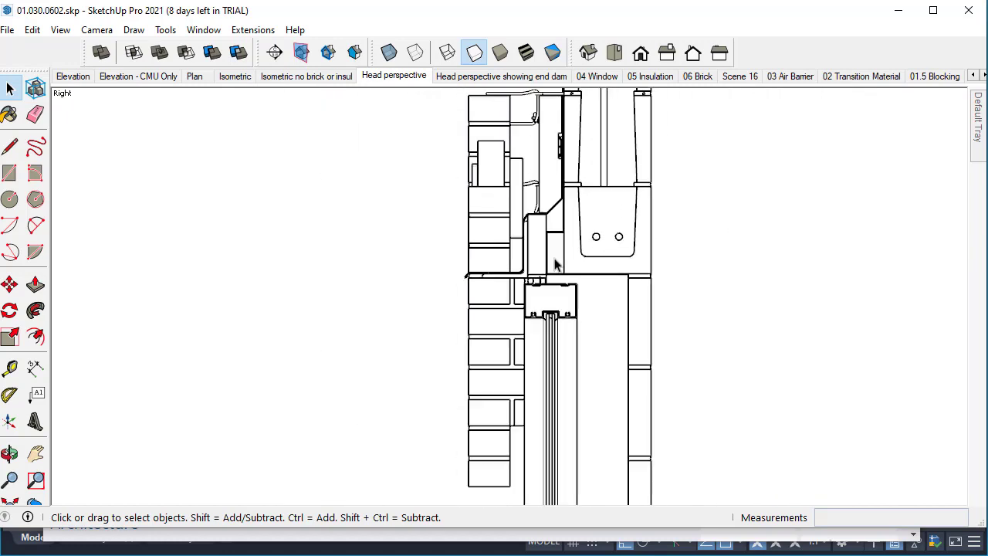
pyautogui.scroll(-2, 590, 315)
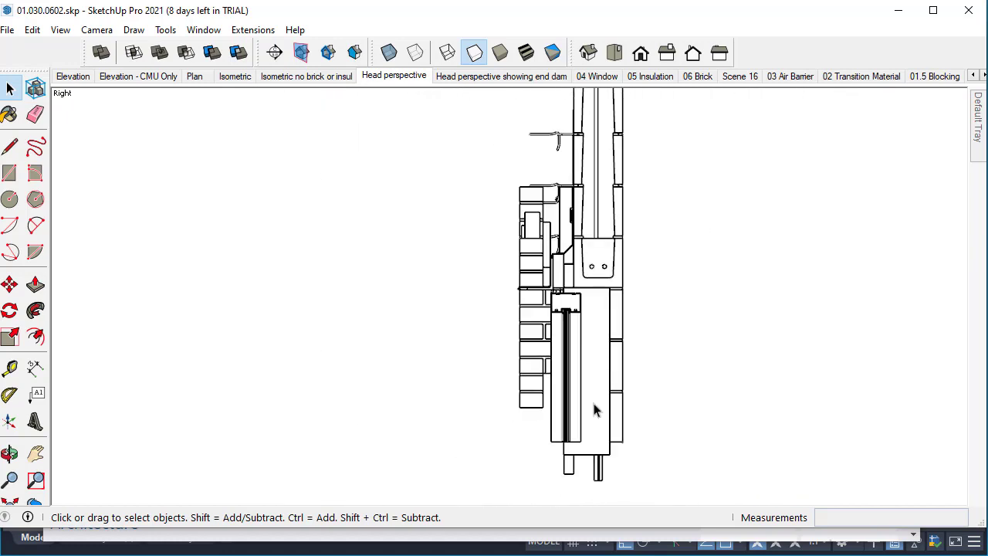
pyautogui.scroll(1, 592, 417)
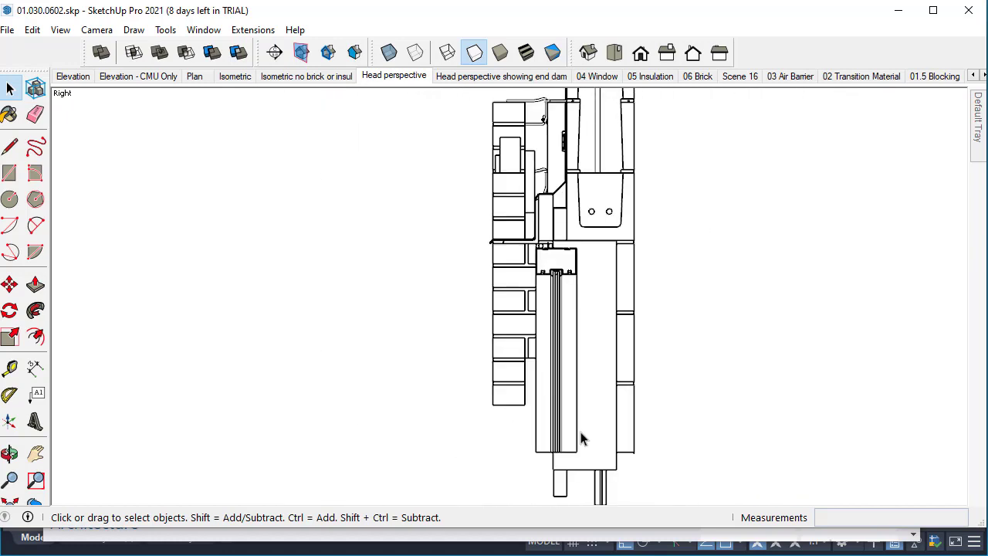
pyautogui.scroll(2, 507, 266)
pyautogui.scroll(1, 510, 251)
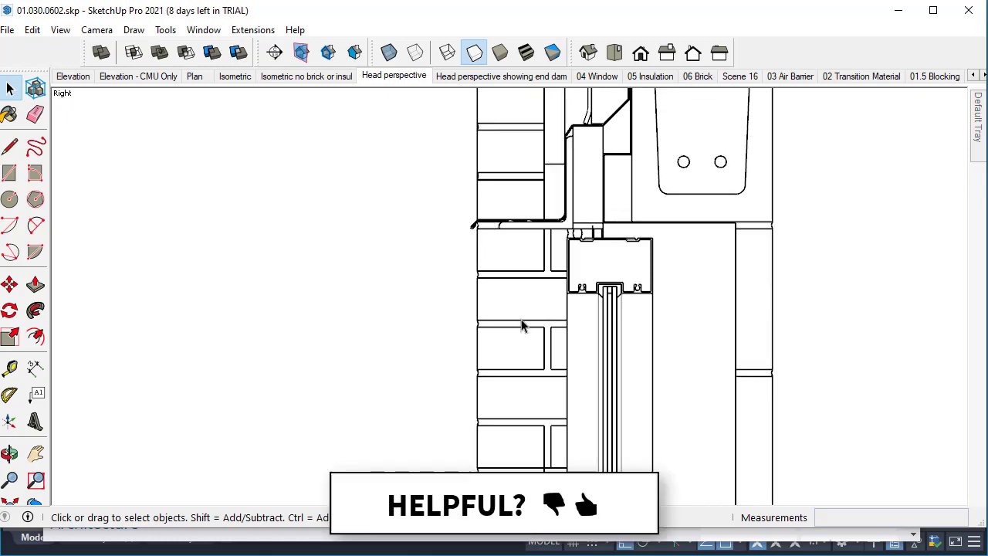
pyautogui.scroll(-4, 528, 321)
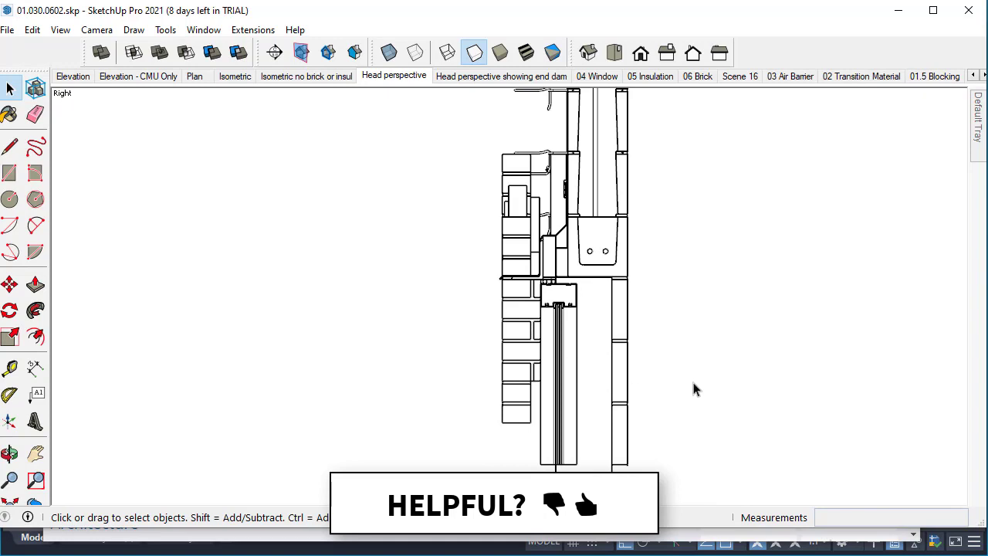
pyautogui.scroll(-4, 695, 391)
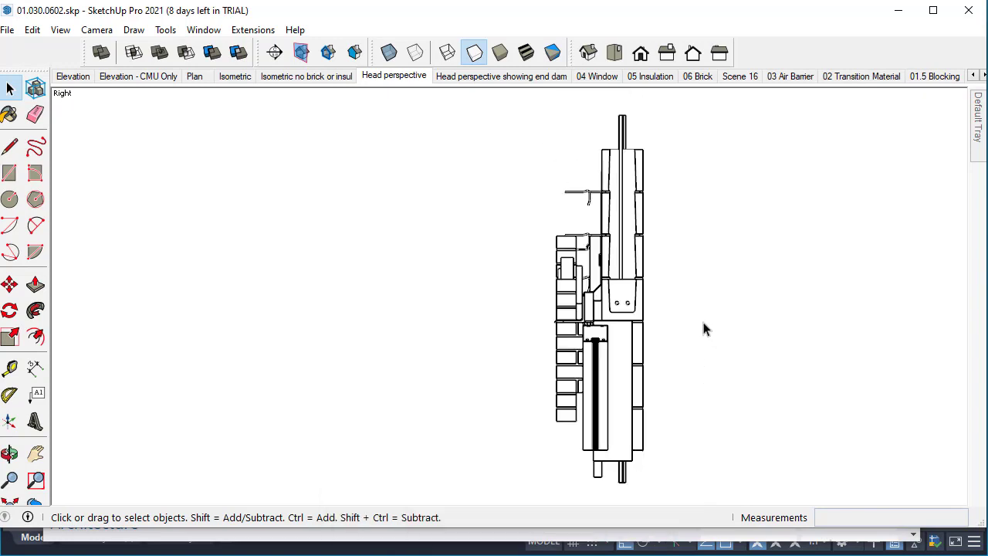
pyautogui.scroll(2, 692, 280)
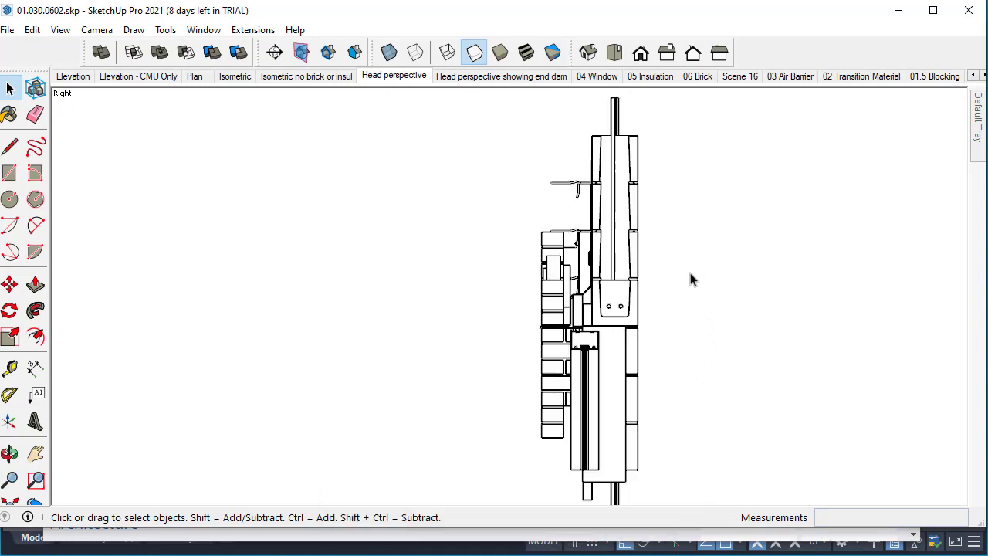
# Step: Start a 2D Graphic export with AutoCAD DXF as the file type
pyautogui.click(7, 31)
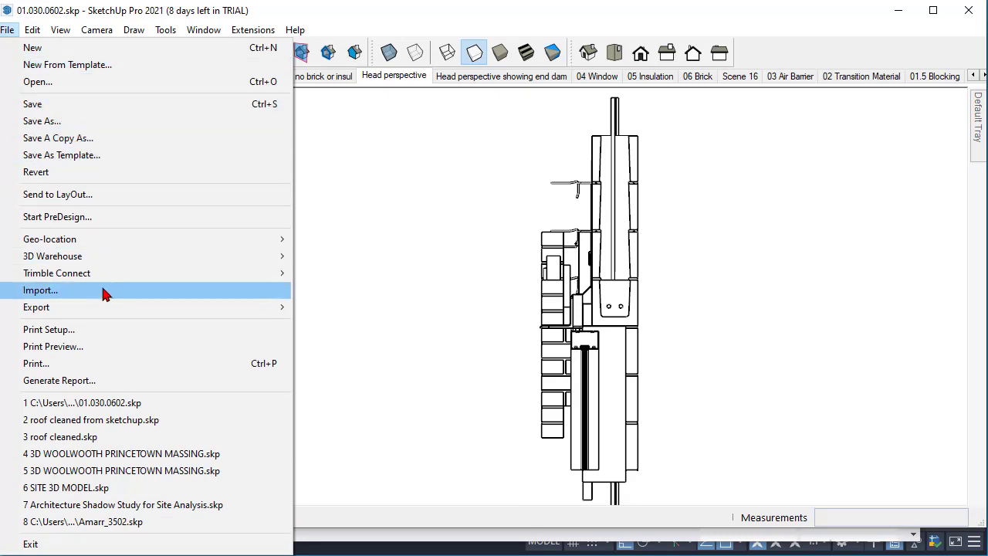
pyautogui.moveTo(105, 308)
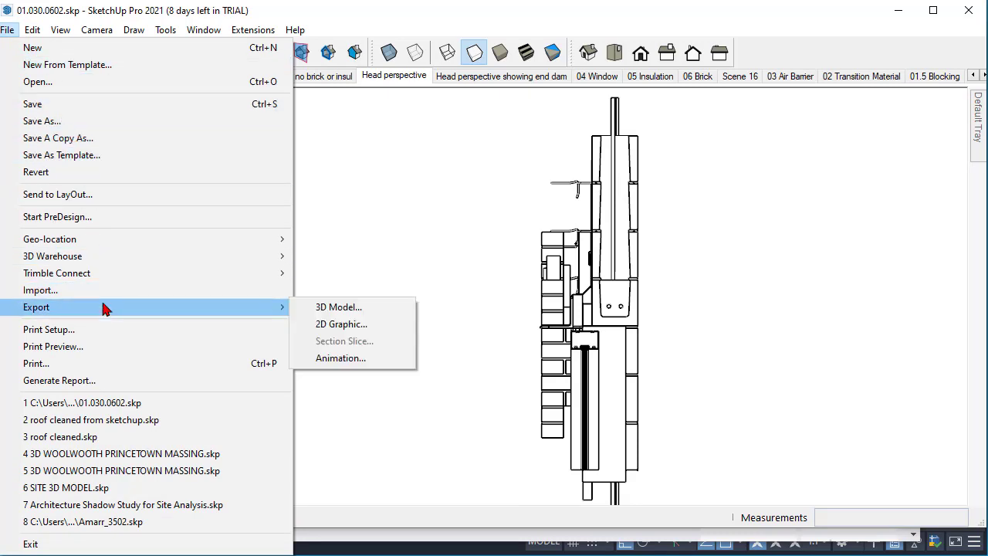
pyautogui.click(340, 325)
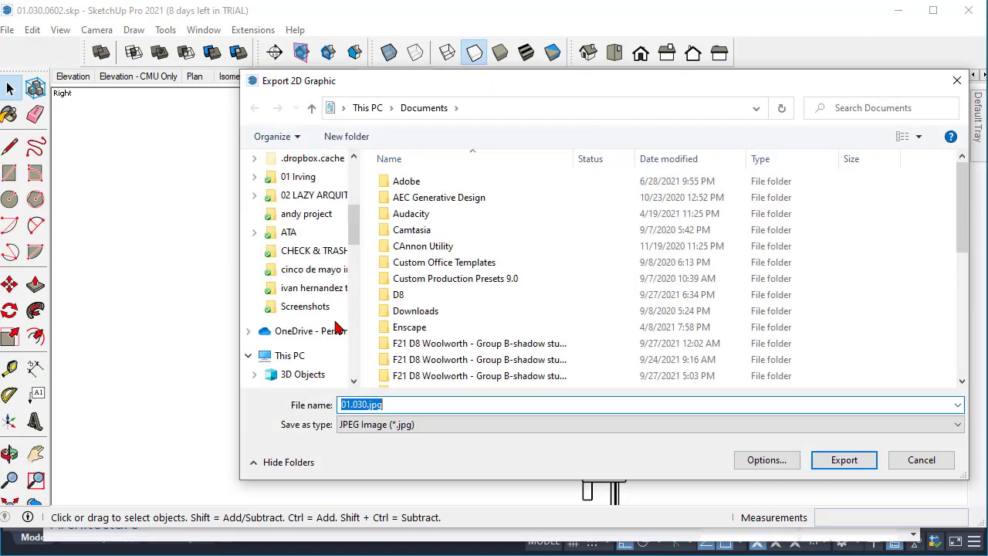
pyautogui.click(401, 426)
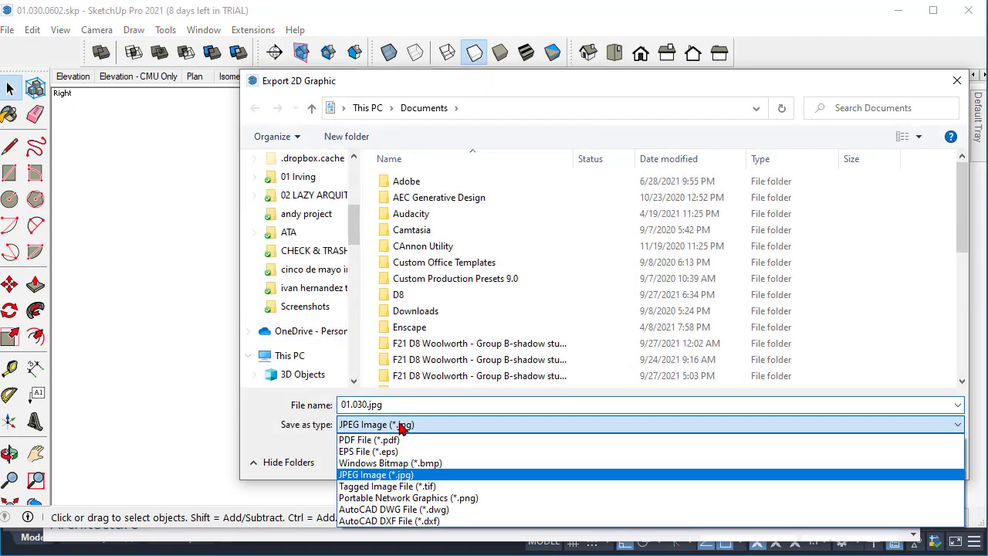
pyautogui.click(389, 522)
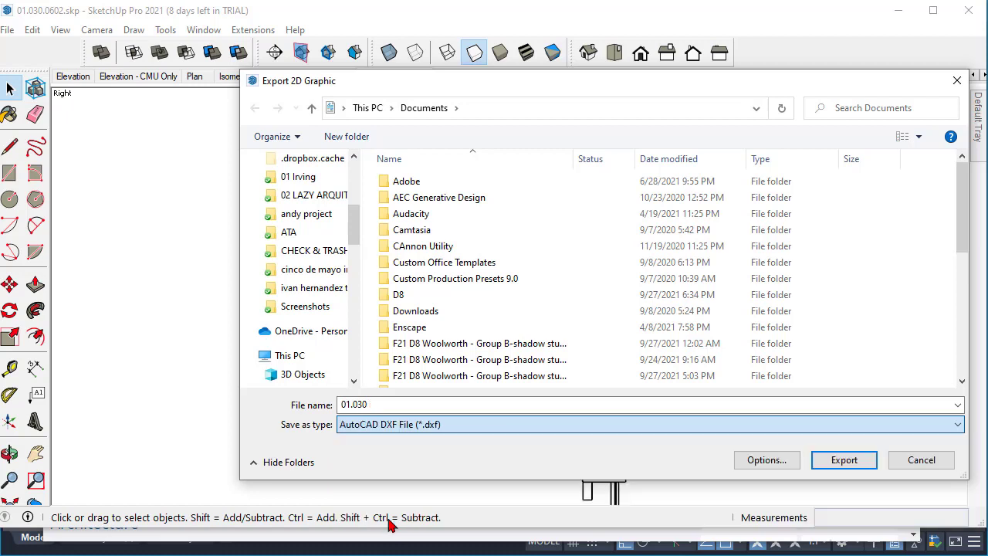
# Step: Name the export WINDOW HEAD and save it into the 05 PROJECT_Schemtic proposal folder
pyautogui.click(376, 405)
pyautogui.doubleClick(376, 405)
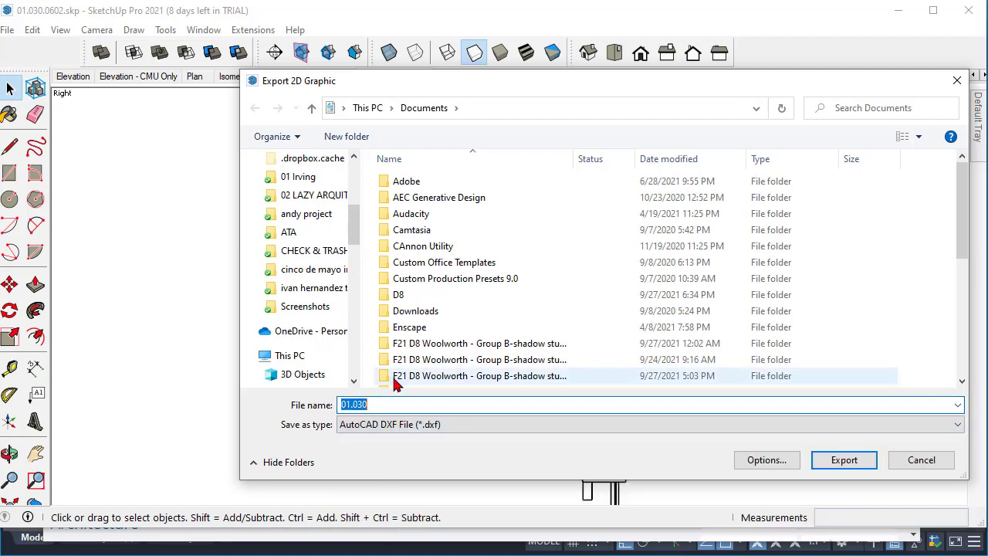
pyautogui.write('WINDOW HEAD')
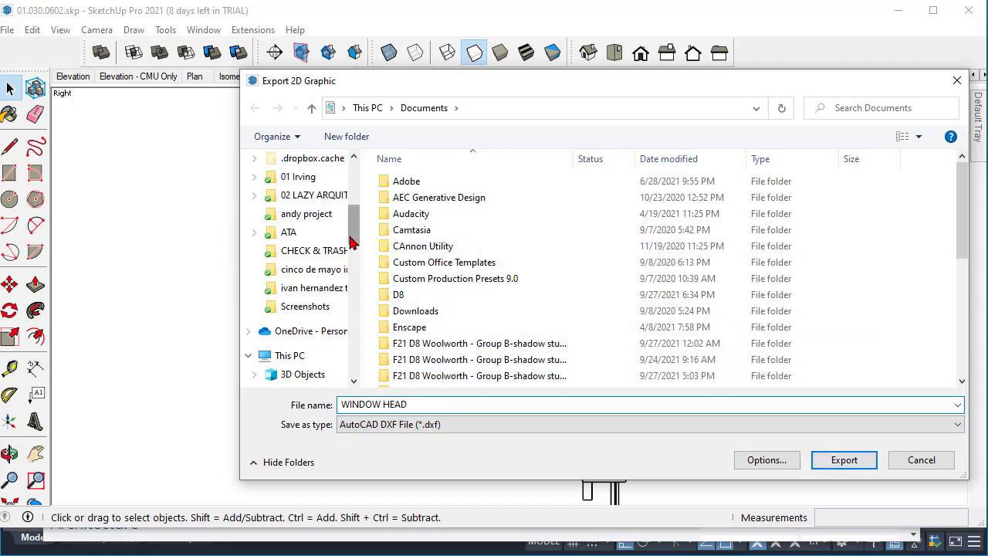
pyautogui.moveTo(352, 236); pyautogui.dragTo(351, 189)
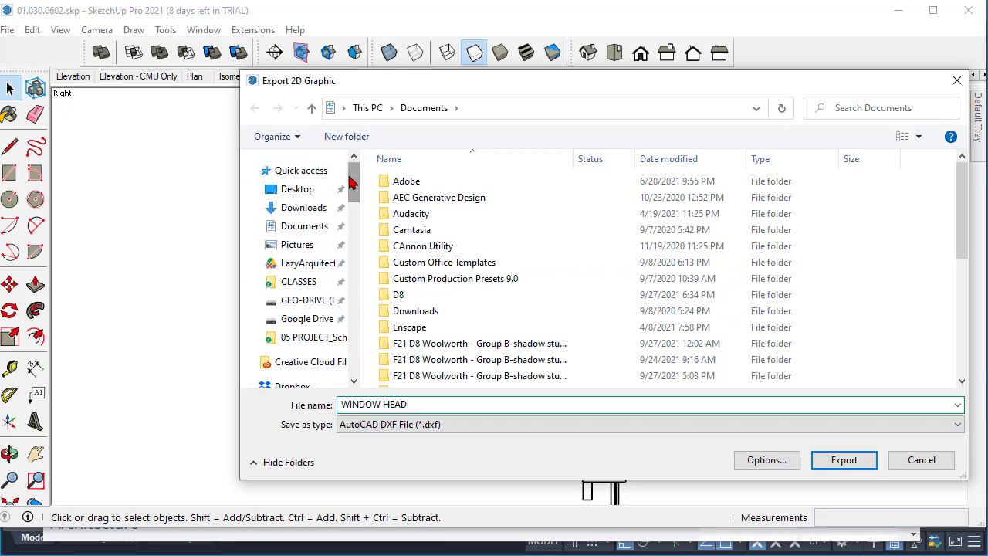
pyautogui.click(299, 283)
pyautogui.doubleClick(413, 195)
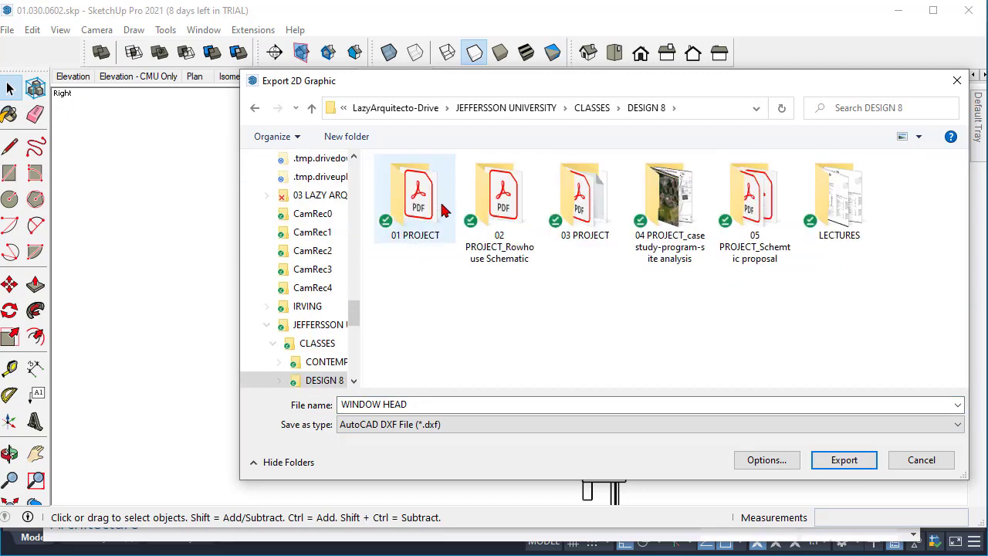
pyautogui.doubleClick(772, 220)
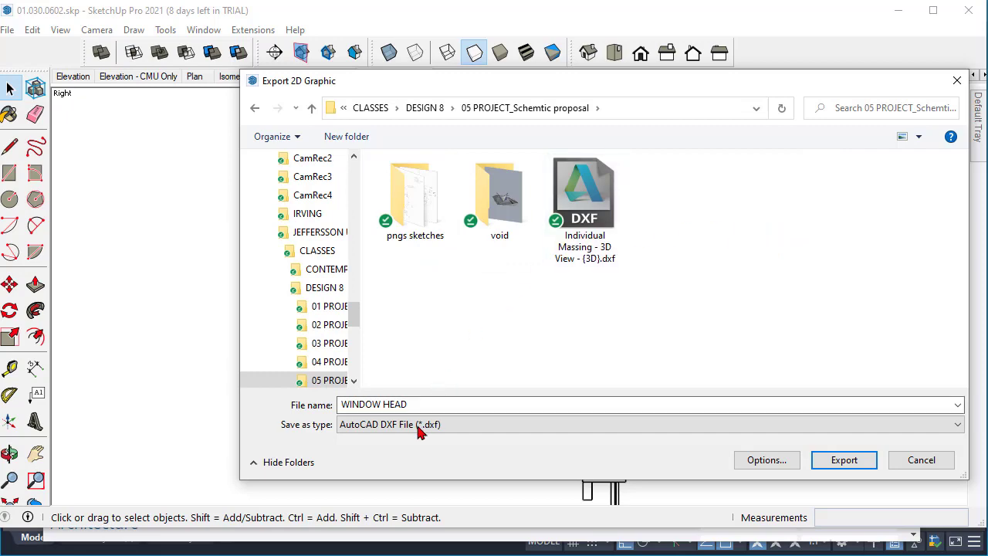
pyautogui.click(838, 463)
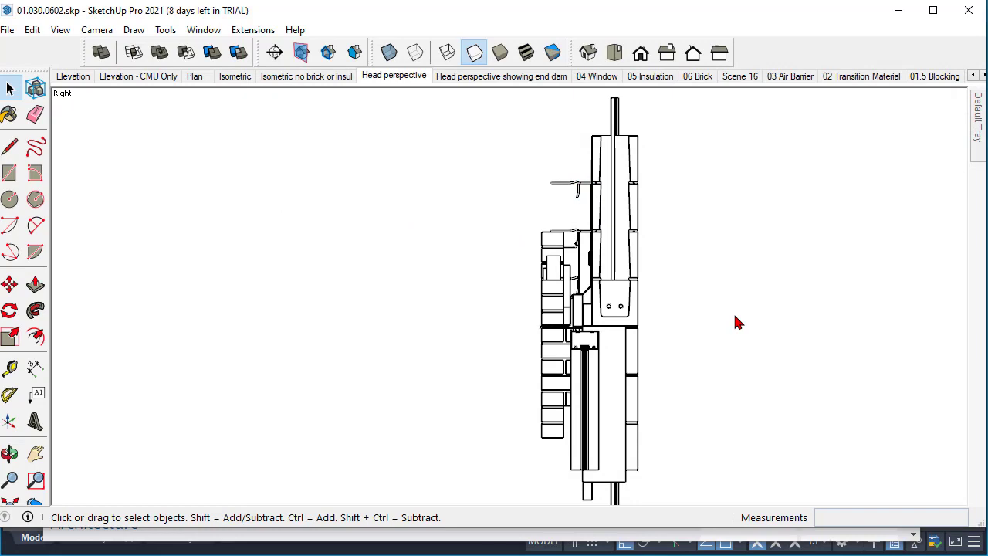
# Step: Minimize SketchUp and open WINDOW HEAD.dxf from the project folder with AutoCAD
pyautogui.click(902, 11)
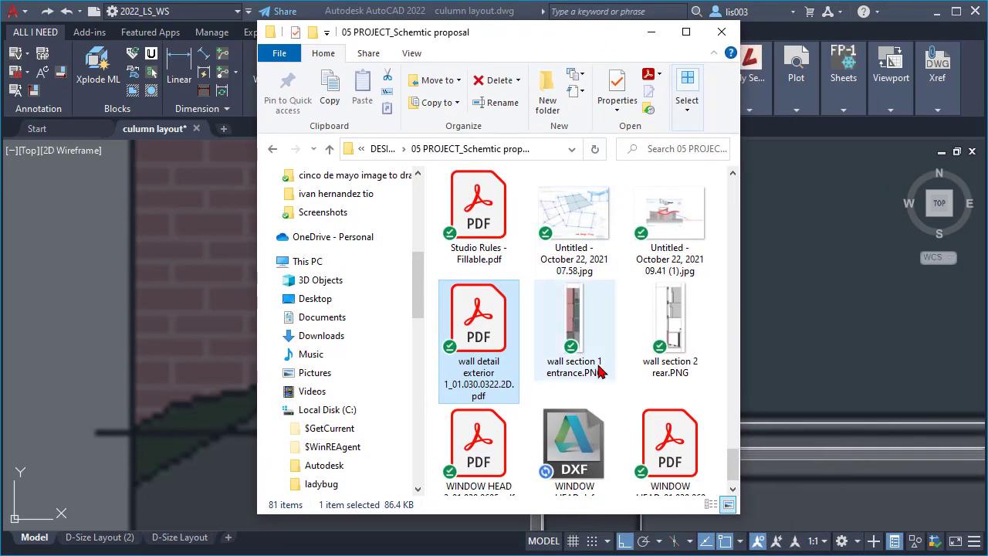
pyautogui.click(586, 338)
pyautogui.press('Right')
pyautogui.press('Right')
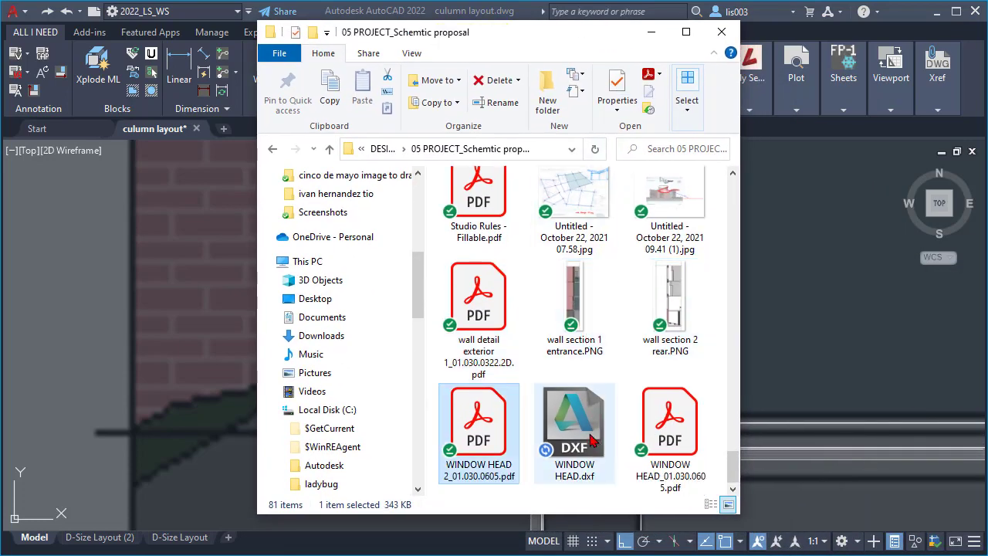
pyautogui.doubleClick(591, 440)
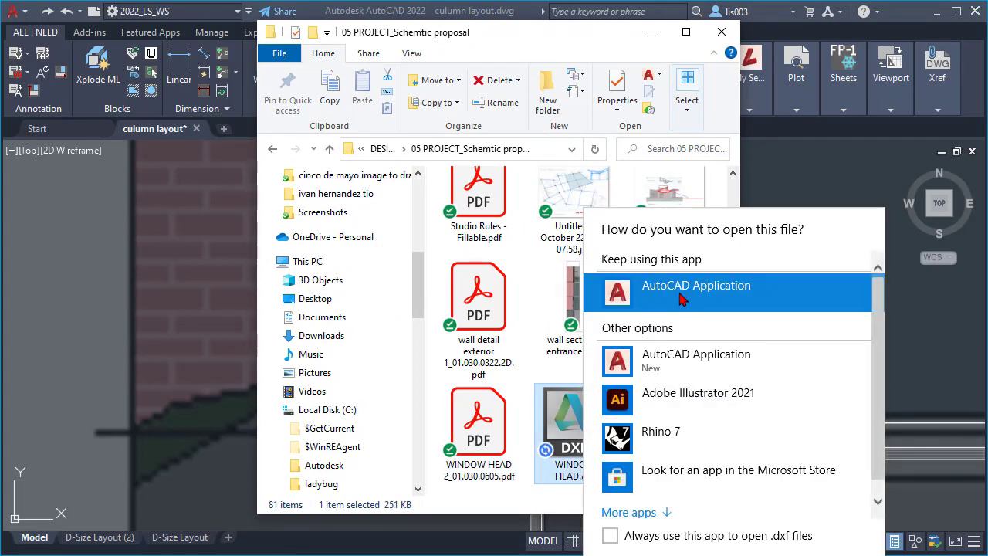
pyautogui.click(689, 287)
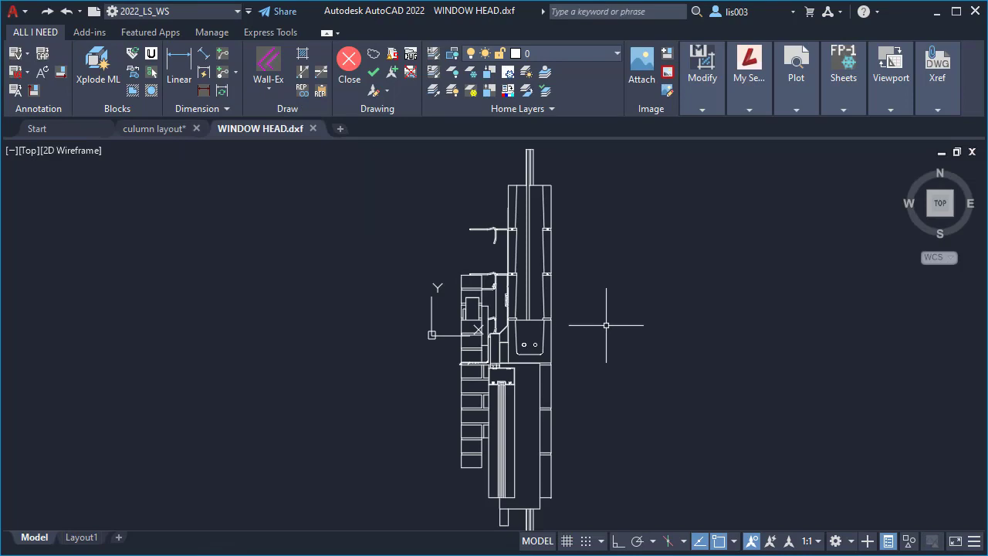
pyautogui.scroll(4, 468, 360)
pyautogui.scroll(5, 487, 360)
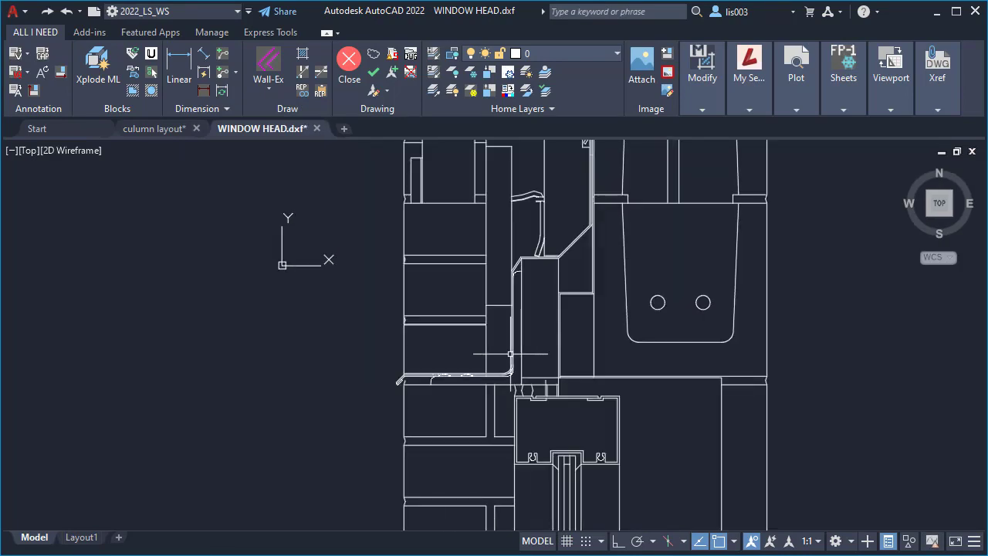
pyautogui.scroll(-2, 532, 336)
pyautogui.scroll(3, 567, 237)
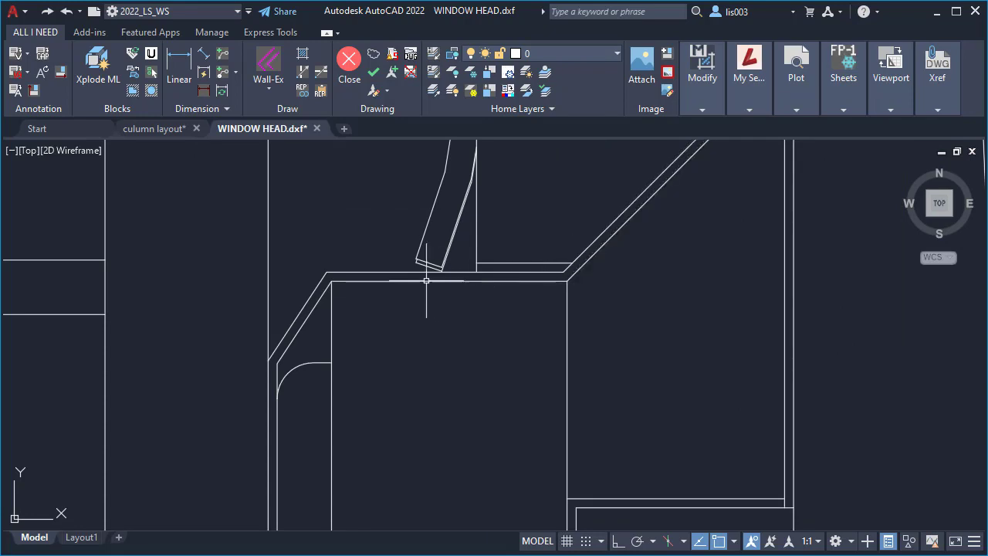
pyautogui.scroll(-5, 386, 280)
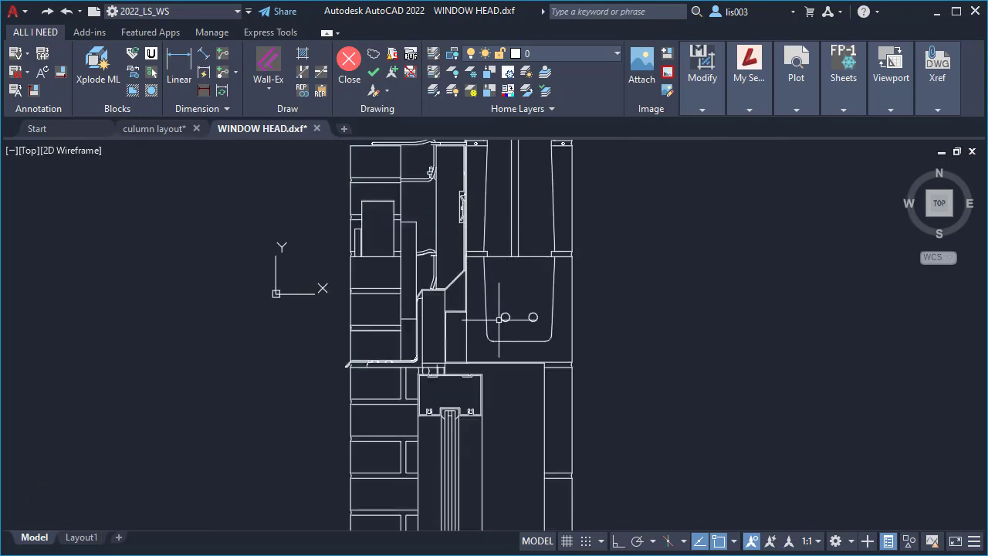
pyautogui.moveTo(507, 426); pyautogui.dragTo(563, 274, button='middle')
pyautogui.scroll(5, 563, 274)
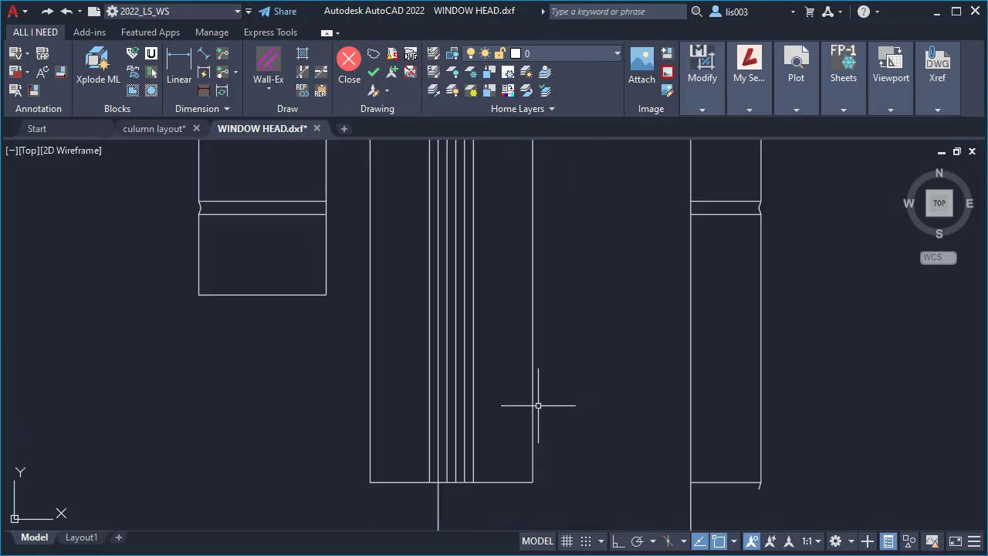
pyautogui.scroll(-5, 528, 437)
pyautogui.moveTo(550, 229); pyautogui.dragTo(545, 437, button='middle')
pyautogui.scroll(4, 508, 265)
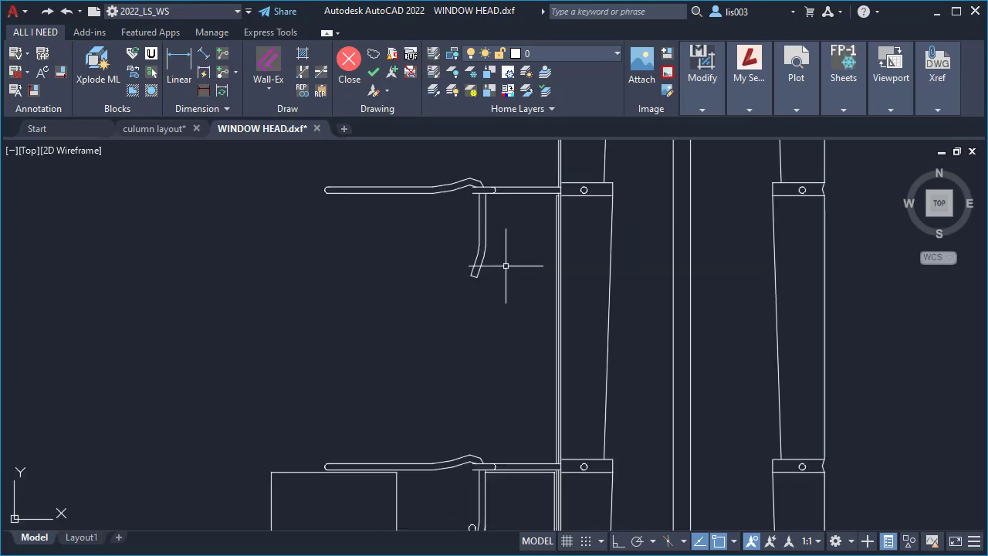
pyautogui.scroll(-2, 541, 302)
pyautogui.scroll(-2, 540, 302)
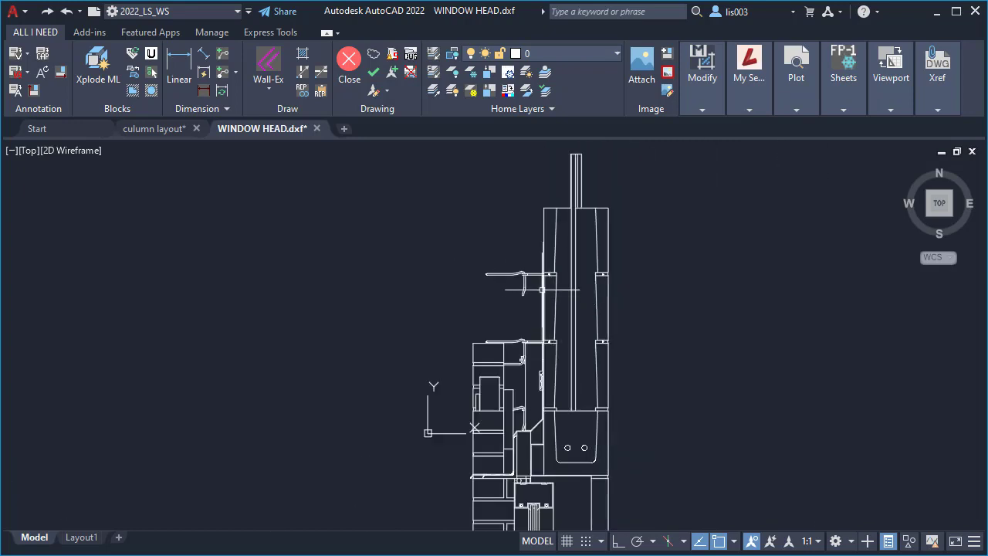
pyautogui.scroll(-2, 580, 225)
pyautogui.moveTo(647, 316)
pyautogui.mouseDown(button='middle')
pyautogui.moveTo(594, 278)
pyautogui.moveTo(575, 292)
pyautogui.mouseUp(button='middle')
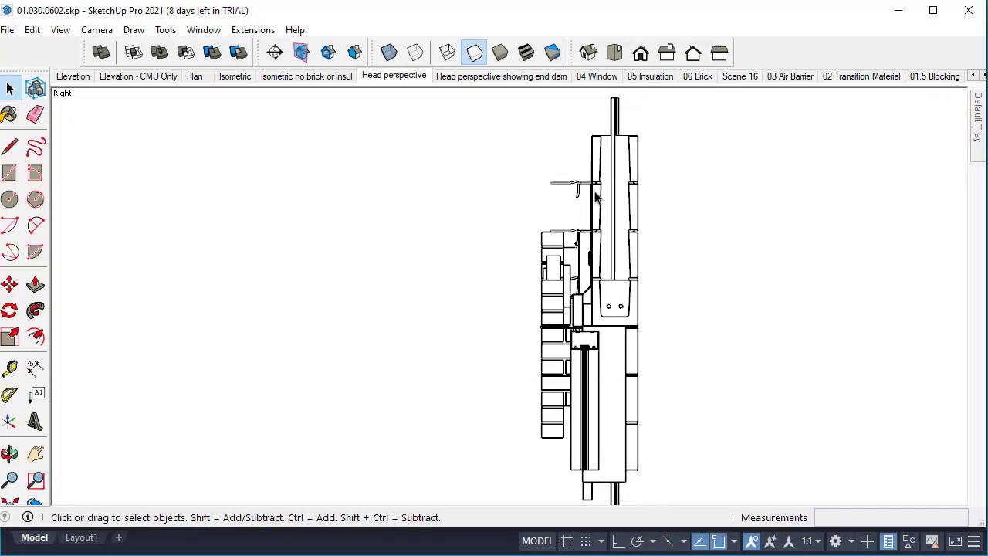
# Step: Zoom around the SketchUp window head section to compare, then minimize SketchUp
pyautogui.scroll(8, 597, 197)
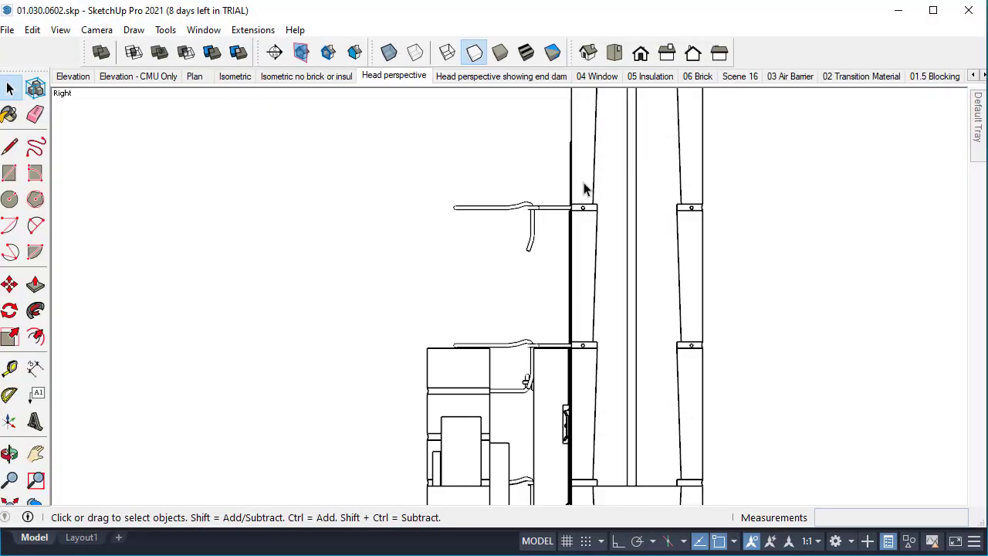
pyautogui.scroll(-3, 528, 223)
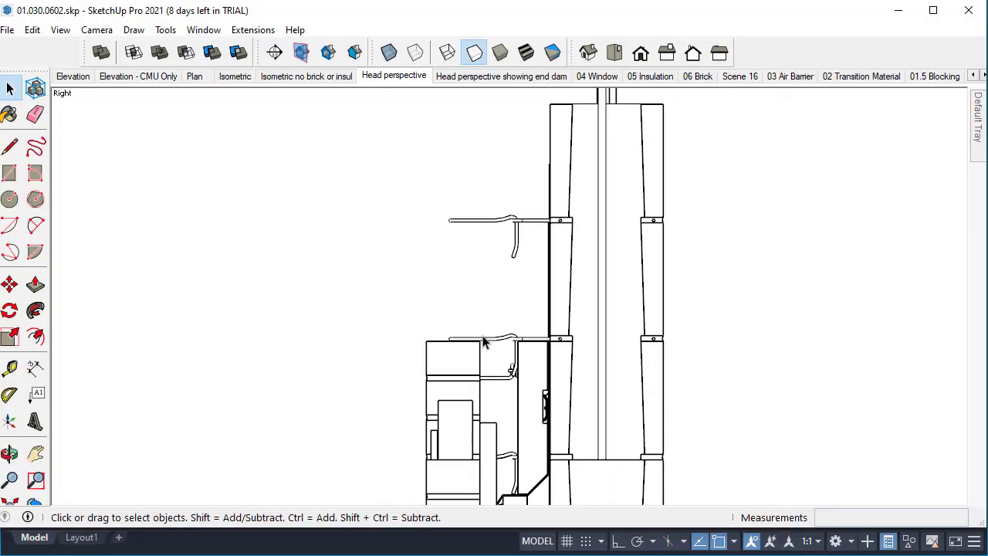
pyautogui.scroll(-6, 650, 270)
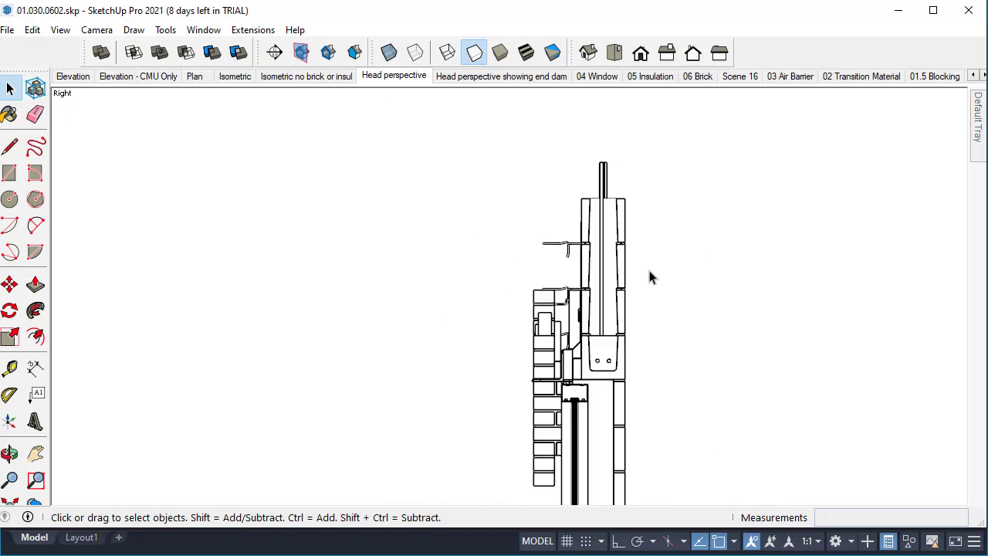
pyautogui.scroll(2, 679, 336)
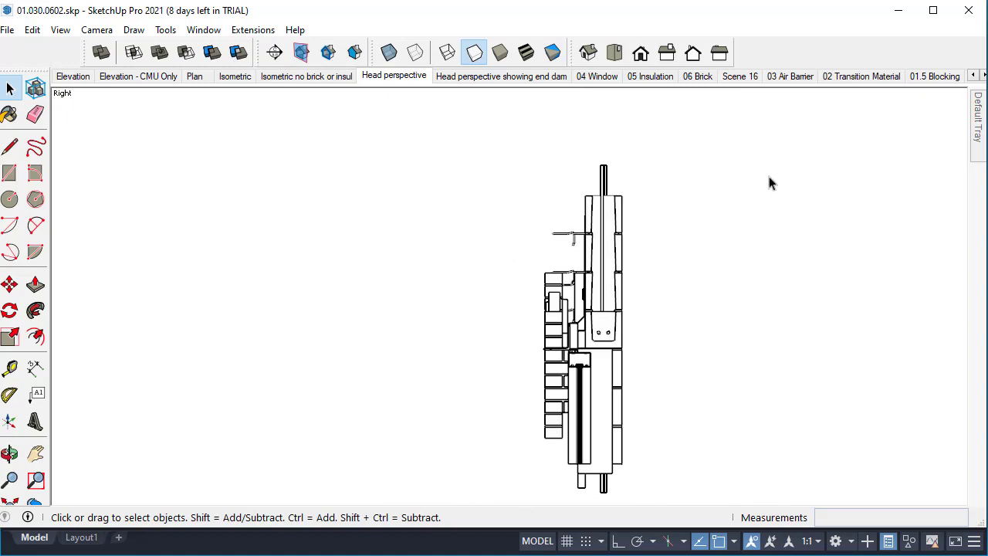
pyautogui.click(901, 14)
pyautogui.scroll(-4, 568, 362)
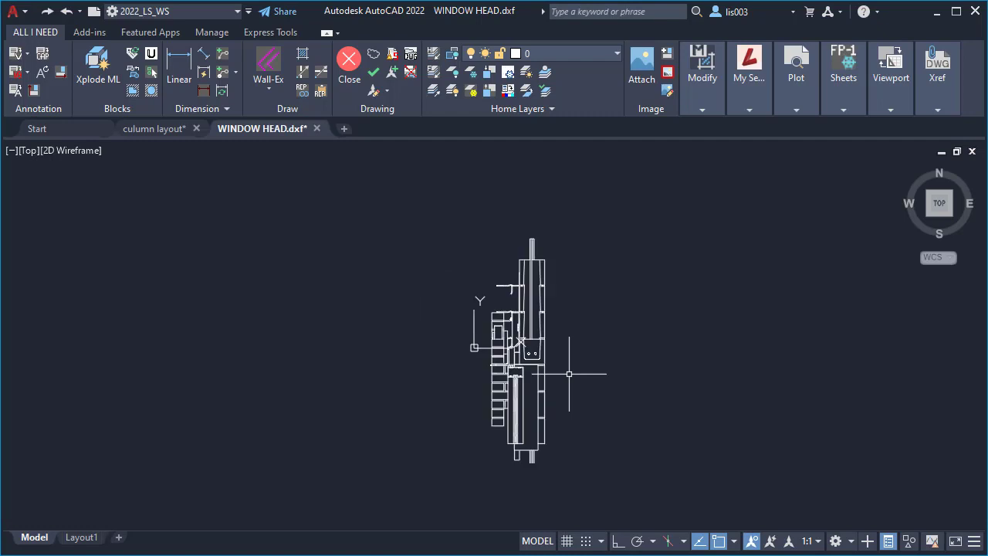
pyautogui.click(476, 259)
pyautogui.click(673, 470)
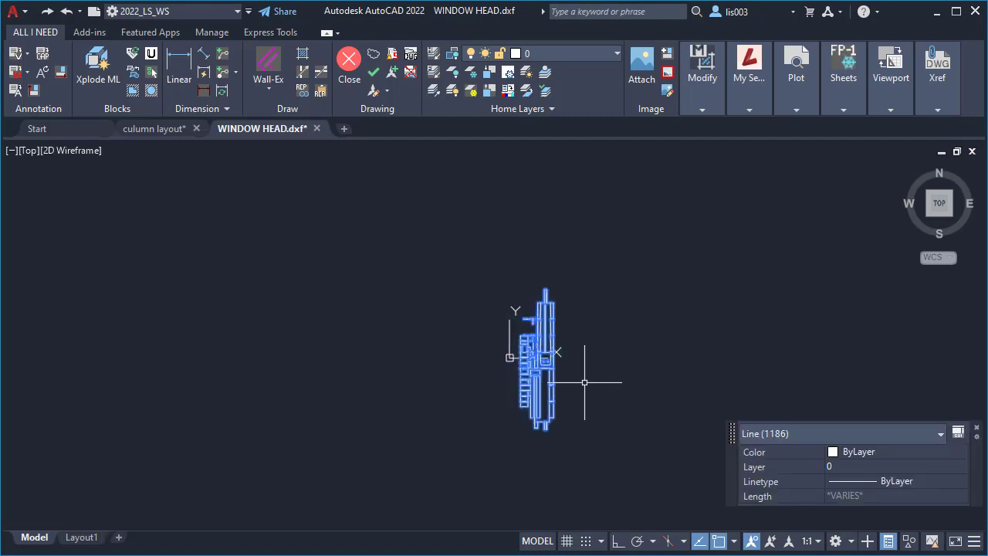
pyautogui.click(318, 131)
pyautogui.click(503, 324)
pyautogui.scroll(-3, 465, 347)
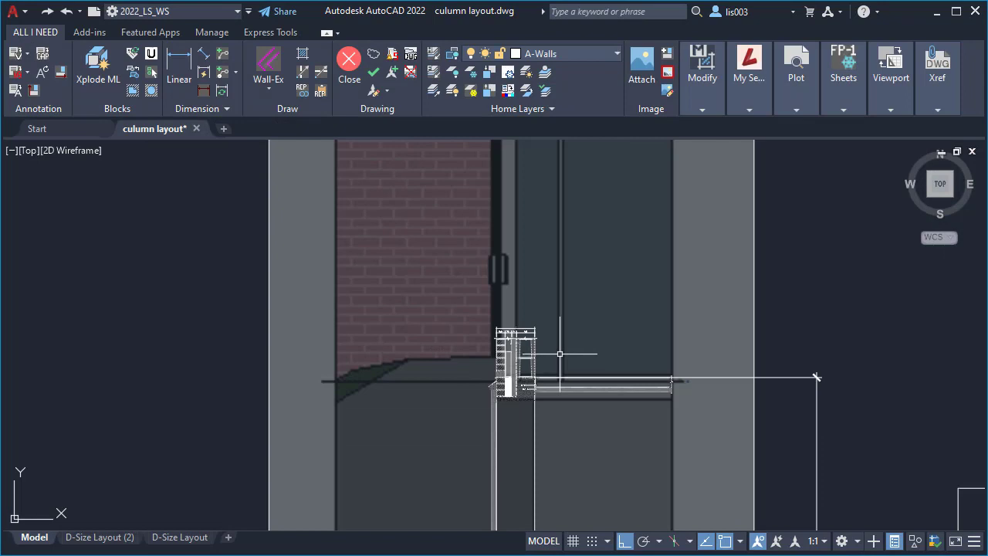
pyautogui.hotkey('ctrl', 'v')
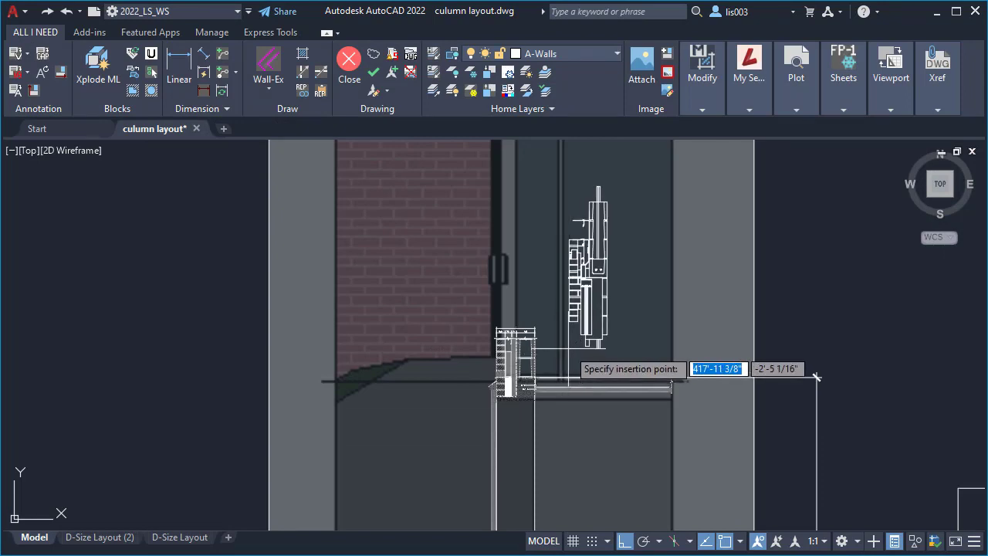
pyautogui.click(580, 338)
pyautogui.click(606, 332)
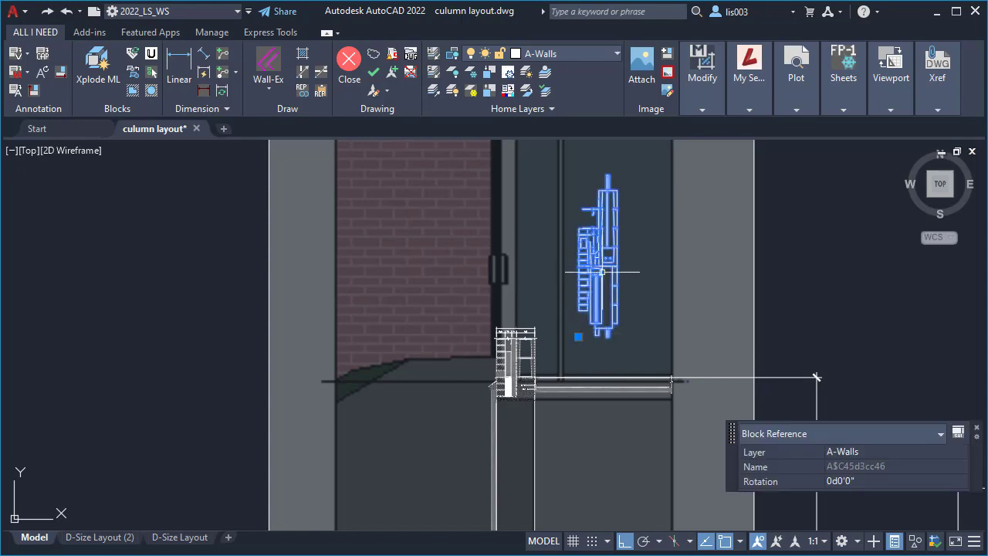
pyautogui.scroll(3, 567, 274)
pyautogui.scroll(-3, 581, 282)
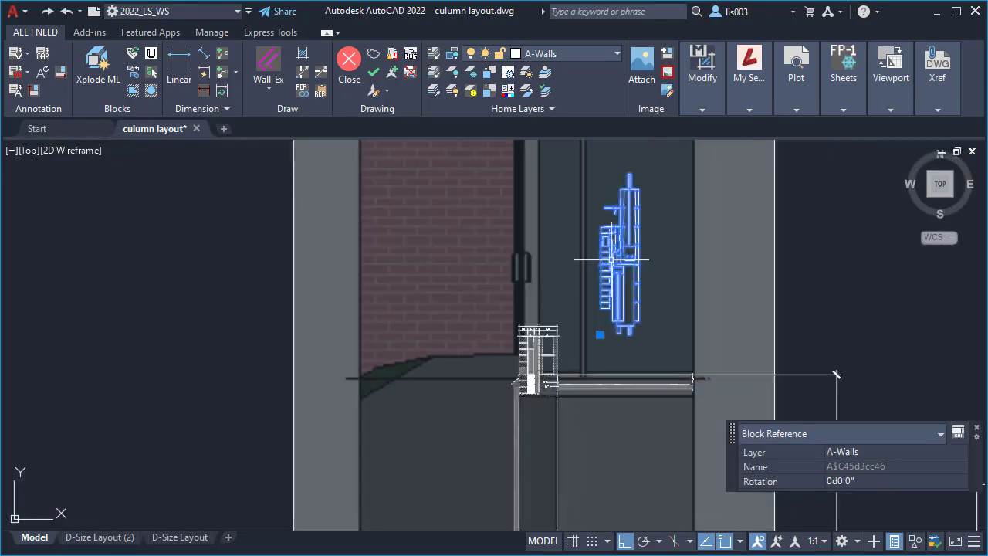
pyautogui.click(596, 337)
pyautogui.scroll(2, 638, 328)
pyautogui.click(638, 328)
pyautogui.moveTo(671, 379)
pyautogui.mouseDown(button='middle')
pyautogui.moveTo(735, 425)
pyautogui.moveTo(755, 427)
pyautogui.moveTo(743, 434)
pyautogui.moveTo(754, 425)
pyautogui.mouseUp(button='middle')
pyautogui.scroll(-5, 752, 425)
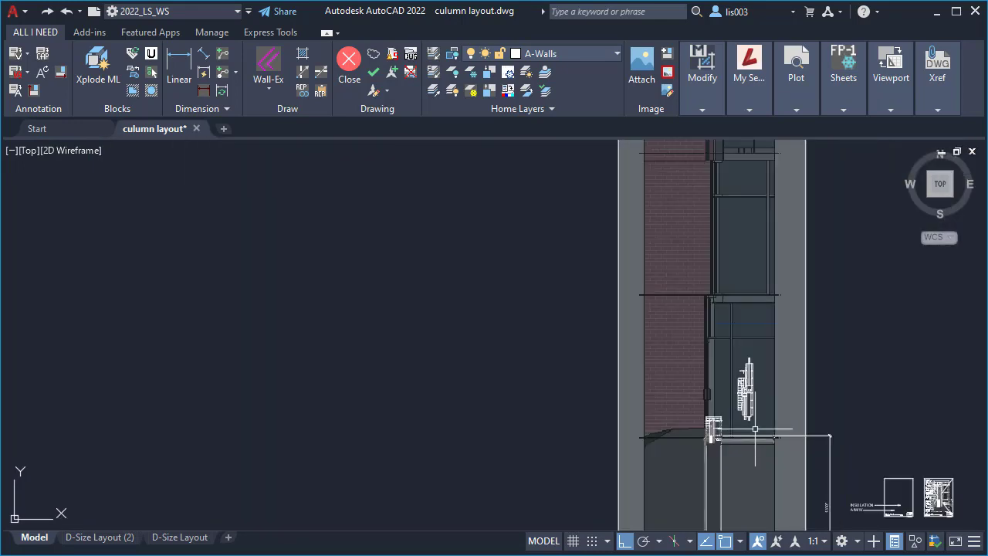
pyautogui.scroll(3, 726, 417)
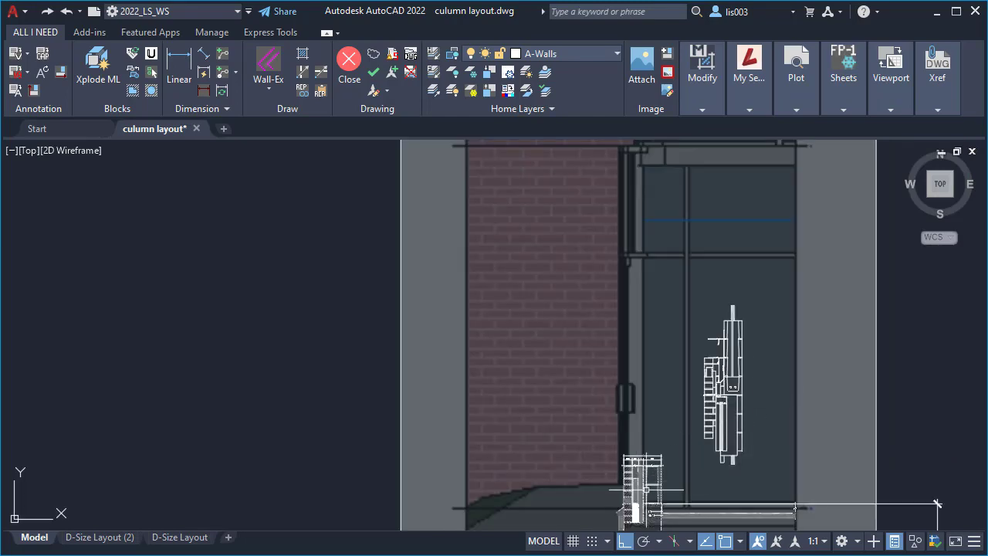
pyautogui.scroll(8, 645, 482)
pyautogui.scroll(-4, 634, 491)
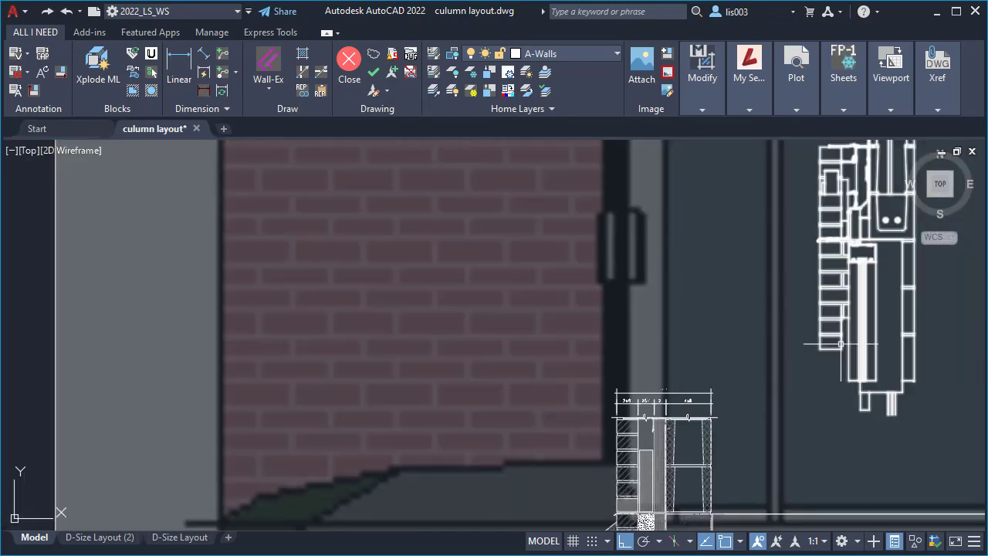
pyautogui.moveTo(830, 397); pyautogui.dragTo(774, 404, button='middle')
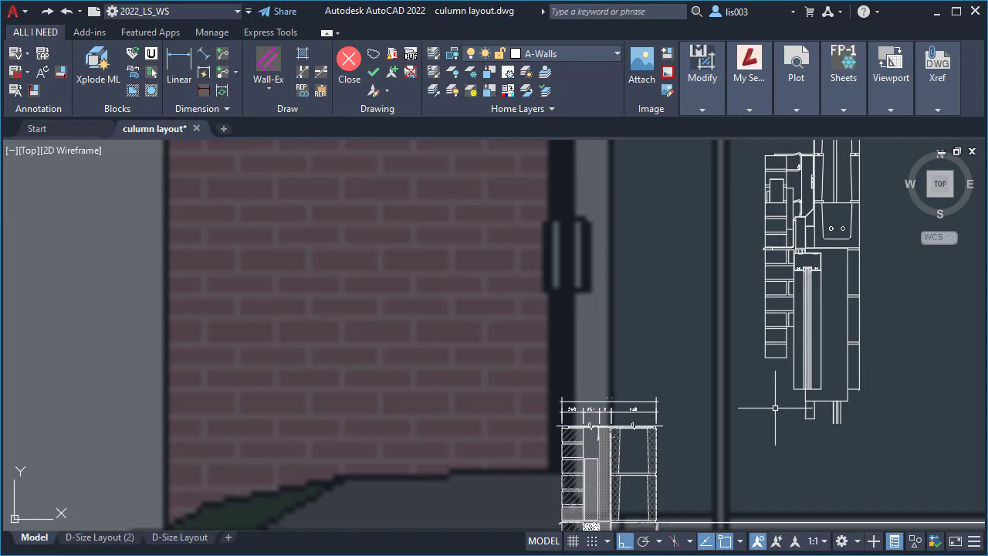
pyautogui.click(772, 305)
pyautogui.click(769, 300)
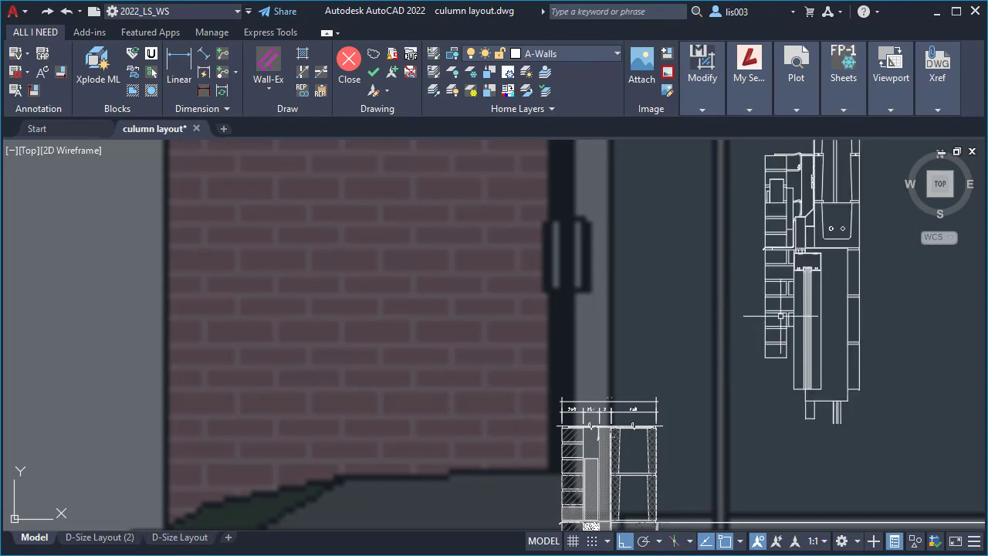
# Step: Move the A-Walls wall section block onto the elevation image with M
pyautogui.click(781, 315)
pyautogui.write('m')
pyautogui.press('Return')
pyautogui.scroll(5, 766, 230)
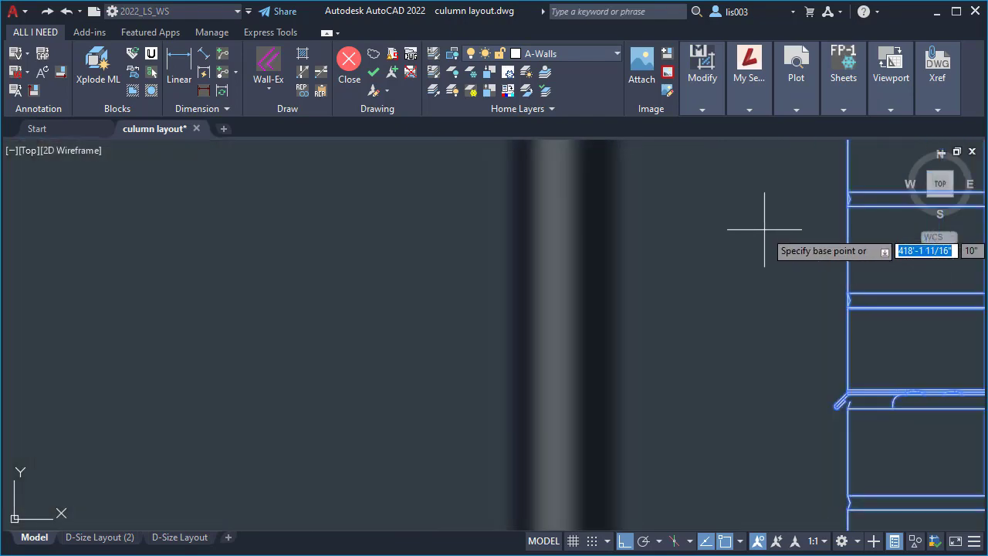
pyautogui.scroll(-4, 734, 363)
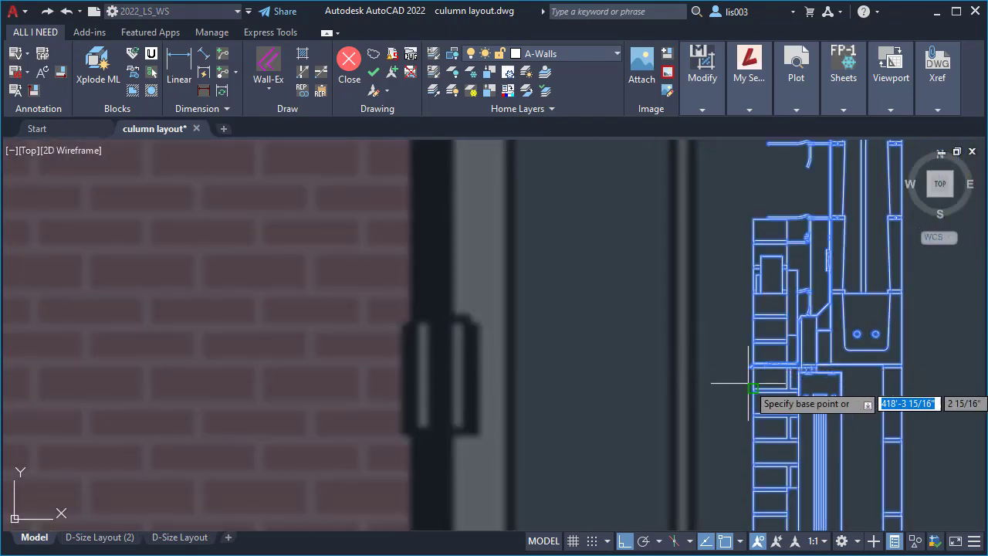
pyautogui.scroll(3, 749, 384)
pyautogui.press('Escape')
pyautogui.click(730, 266)
pyautogui.scroll(-3, 295, 261)
pyautogui.scroll(5, 605, 360)
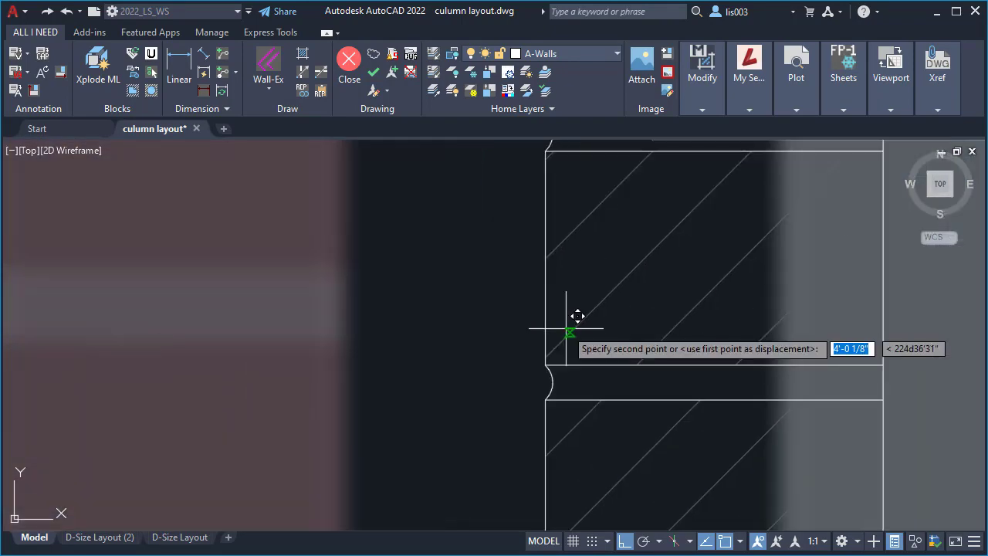
pyautogui.click(544, 253)
pyautogui.scroll(-2, 521, 309)
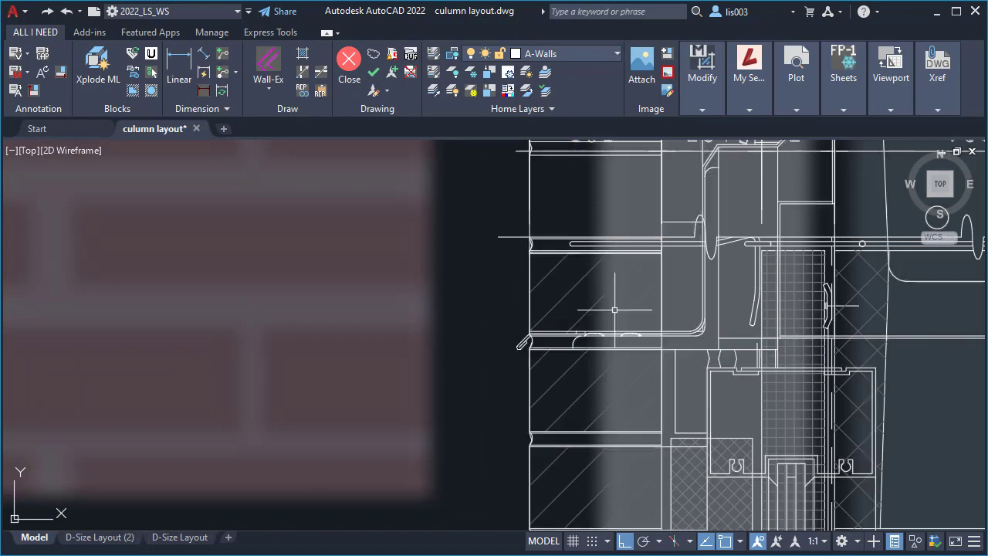
# Step: Reselect the block and start another move, then cancel it, leaving the block in place
pyautogui.click(705, 310)
pyautogui.scroll(4, 642, 266)
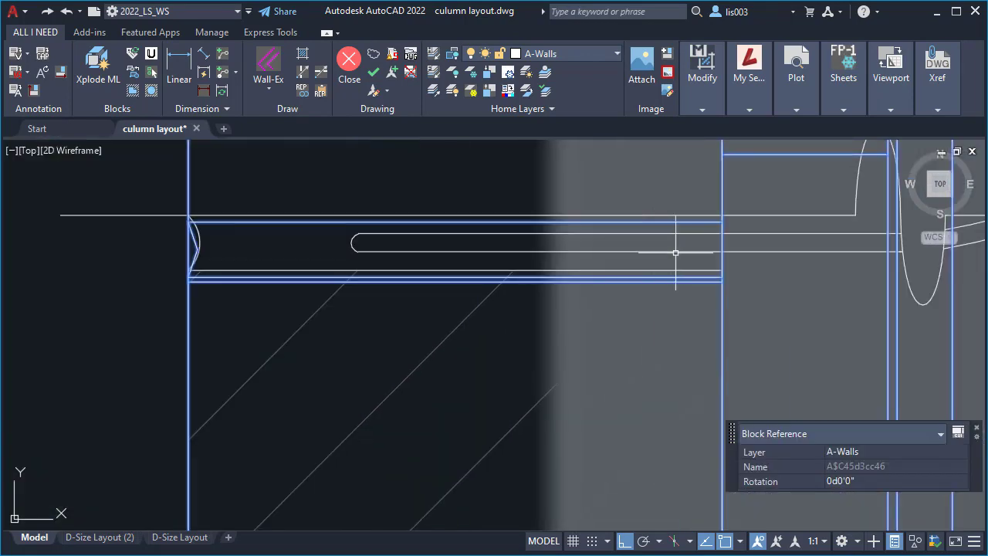
pyautogui.scroll(-6, 651, 313)
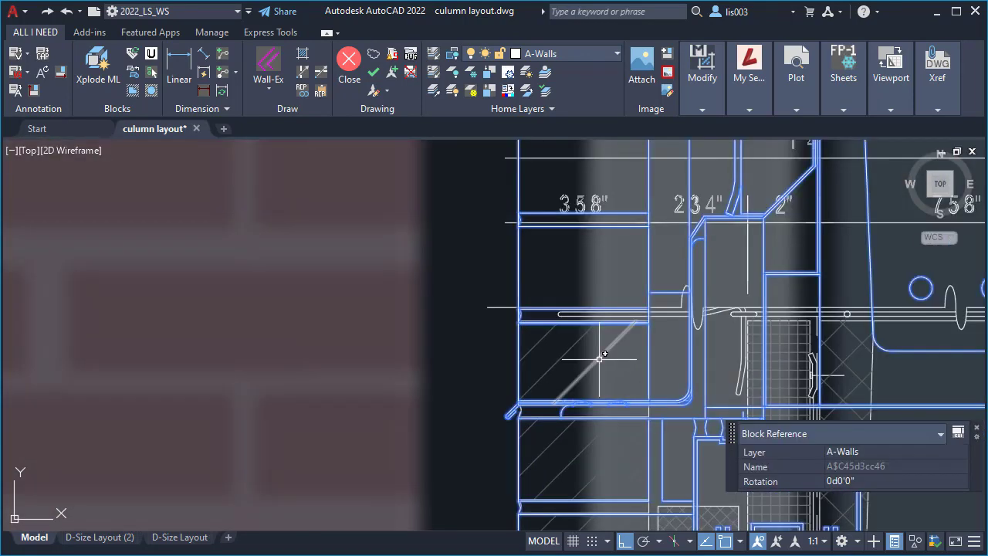
pyautogui.scroll(5, 678, 338)
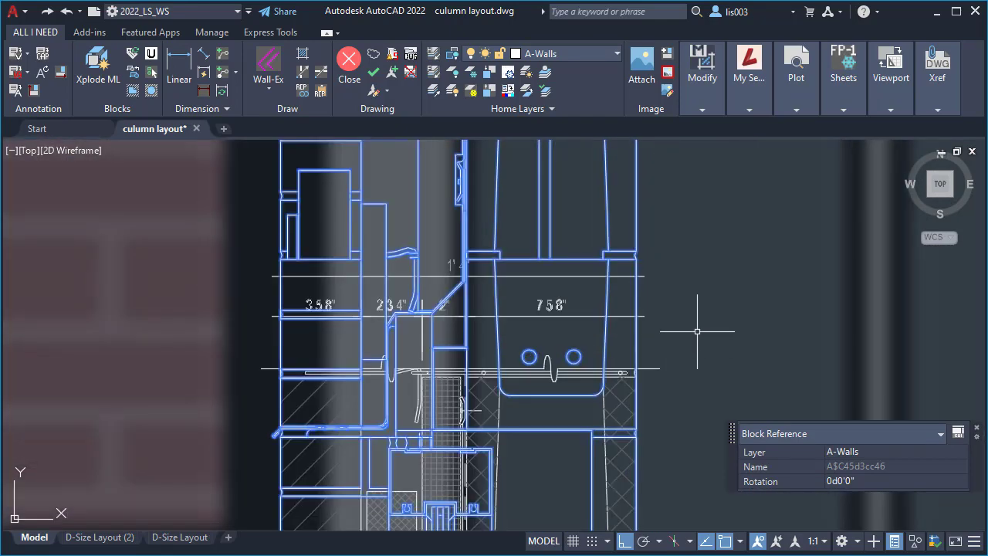
pyautogui.scroll(3, 653, 398)
pyautogui.scroll(-8, 660, 378)
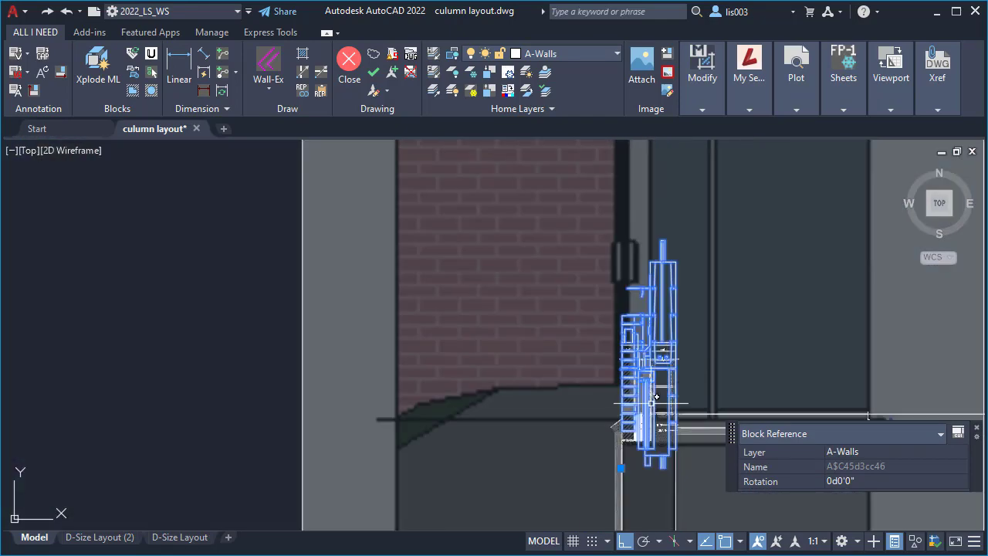
pyautogui.scroll(-1, 655, 398)
pyautogui.write('m')
pyautogui.press('Return')
pyautogui.click(707, 369)
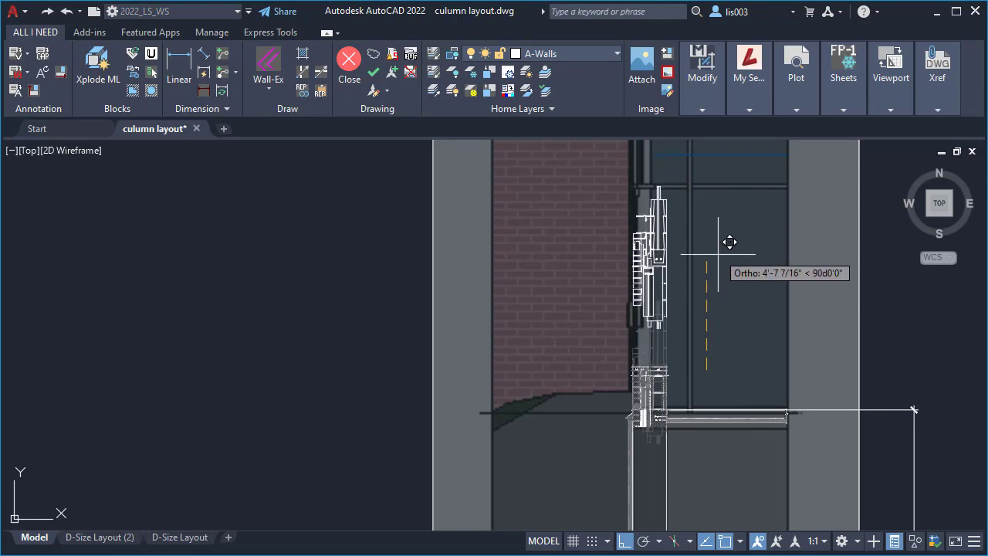
pyautogui.press('Escape')
# Step: Zoom around to check the block's position against the brick-and-glass elevation image
pyautogui.scroll(2, 654, 343)
pyautogui.scroll(-3, 648, 393)
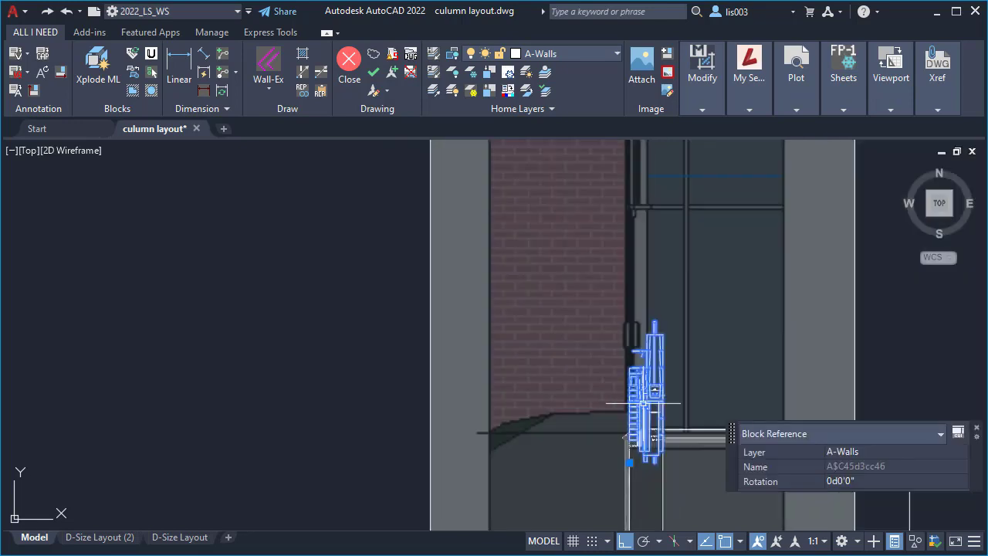
pyautogui.scroll(-4, 648, 231)
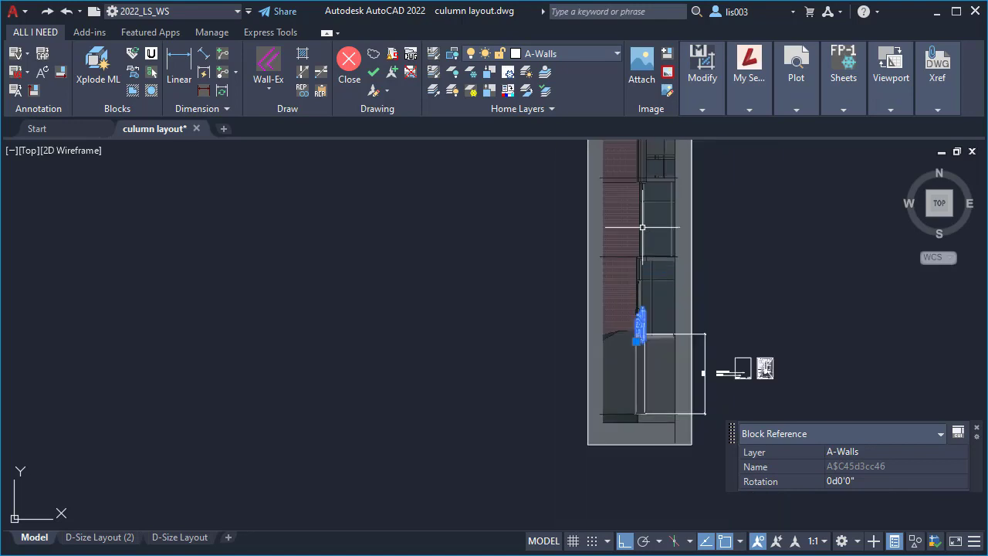
pyautogui.scroll(1, 641, 285)
pyautogui.scroll(5, 644, 246)
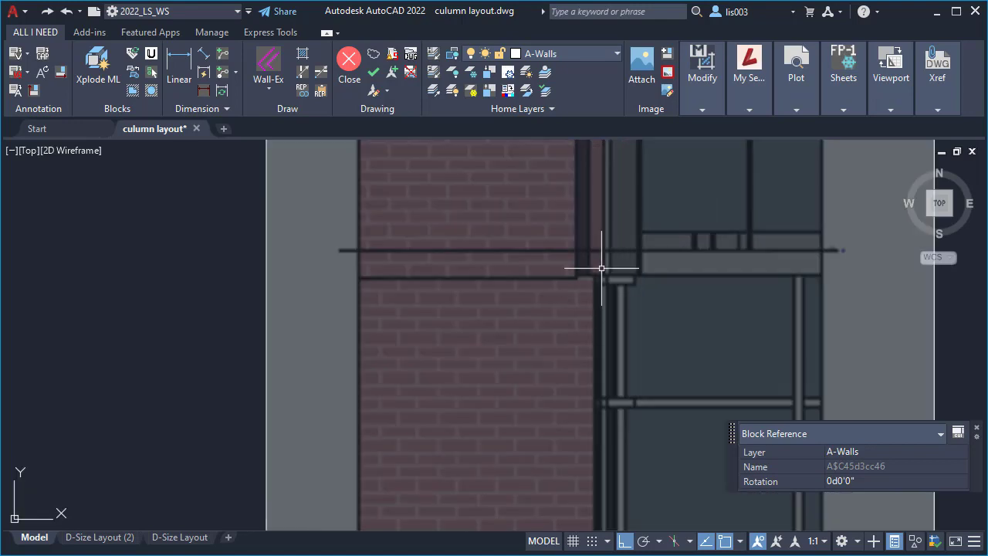
pyautogui.scroll(-4, 576, 222)
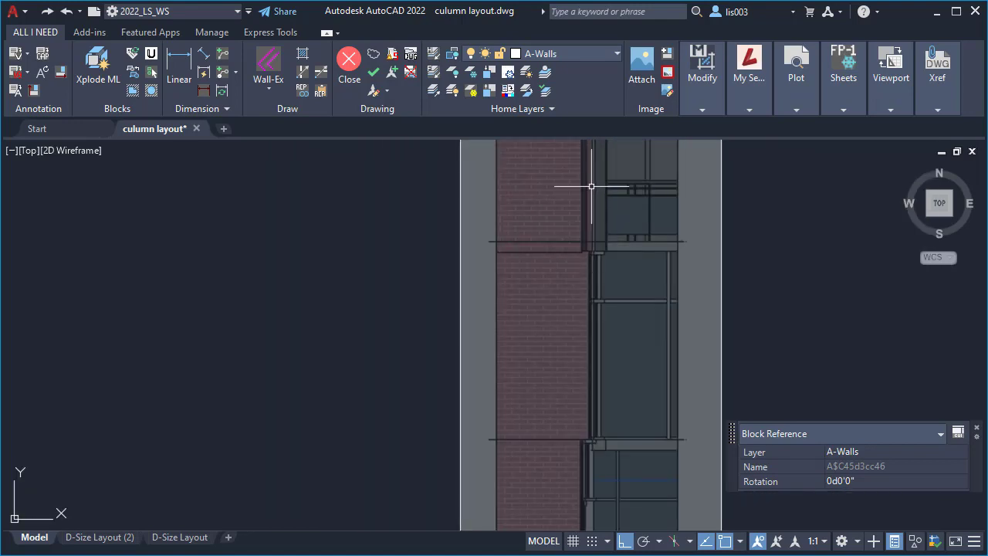
pyautogui.scroll(-3, 602, 260)
pyautogui.scroll(5, 597, 414)
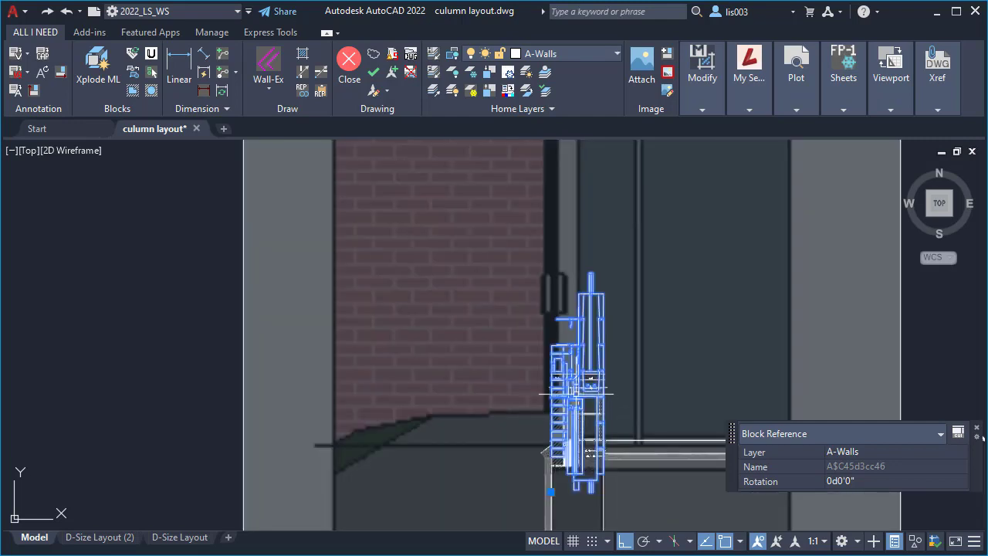
pyautogui.scroll(4, 568, 379)
pyautogui.scroll(2, 717, 364)
pyautogui.scroll(-5, 774, 261)
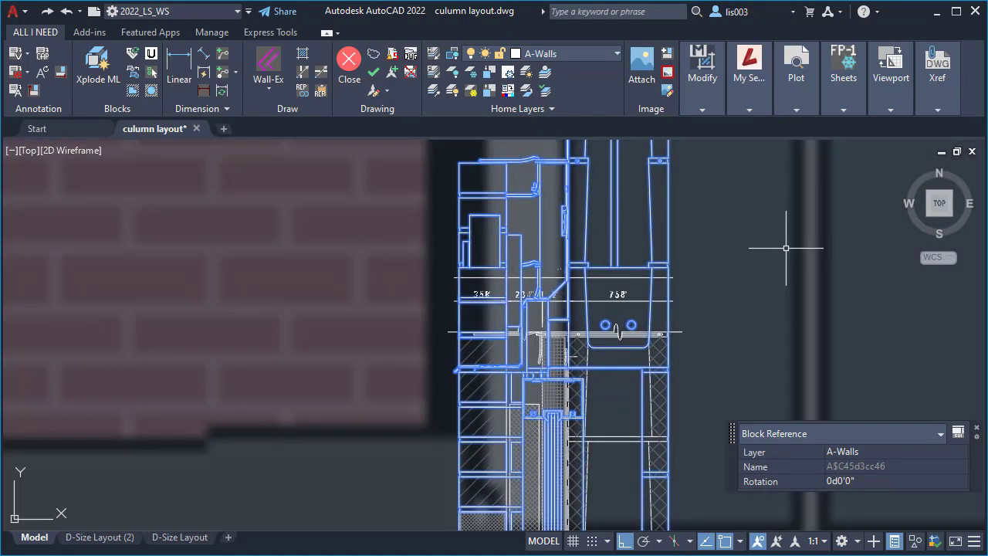
pyautogui.scroll(4, 730, 344)
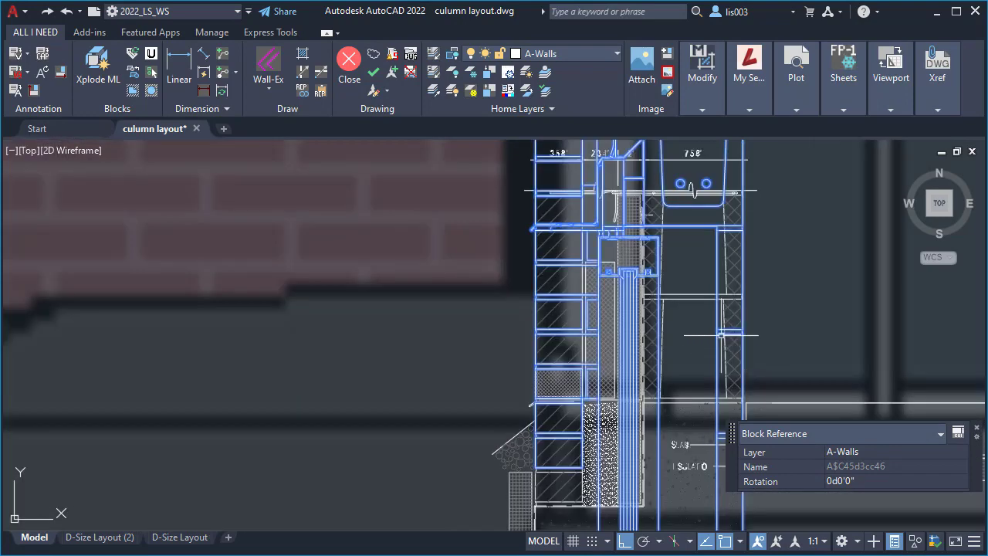
# Step: Move the wall section block up so it sits at the top of the column
pyautogui.scroll(6, 681, 282)
pyautogui.write('m')
pyautogui.press('Return')
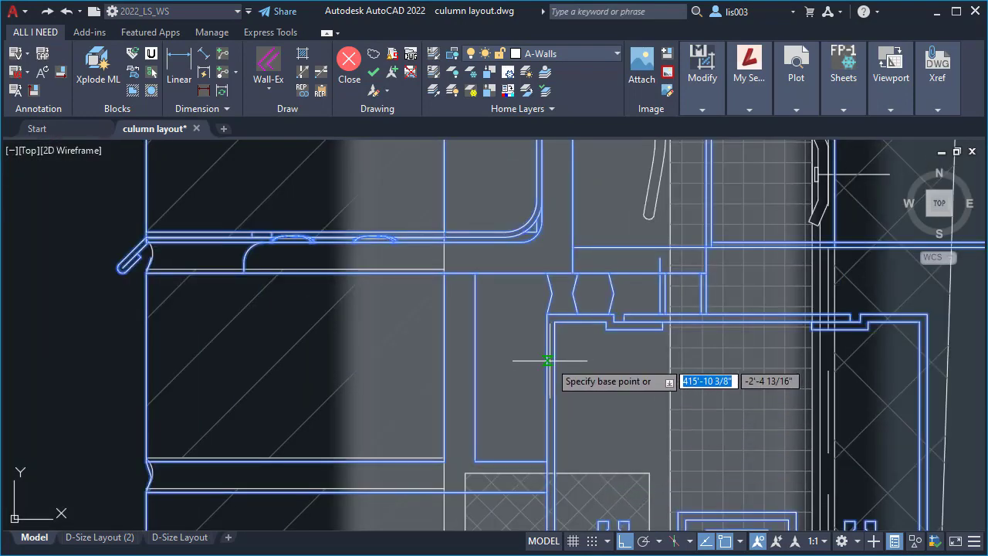
pyautogui.scroll(-2, 534, 347)
pyautogui.scroll(-2, 531, 353)
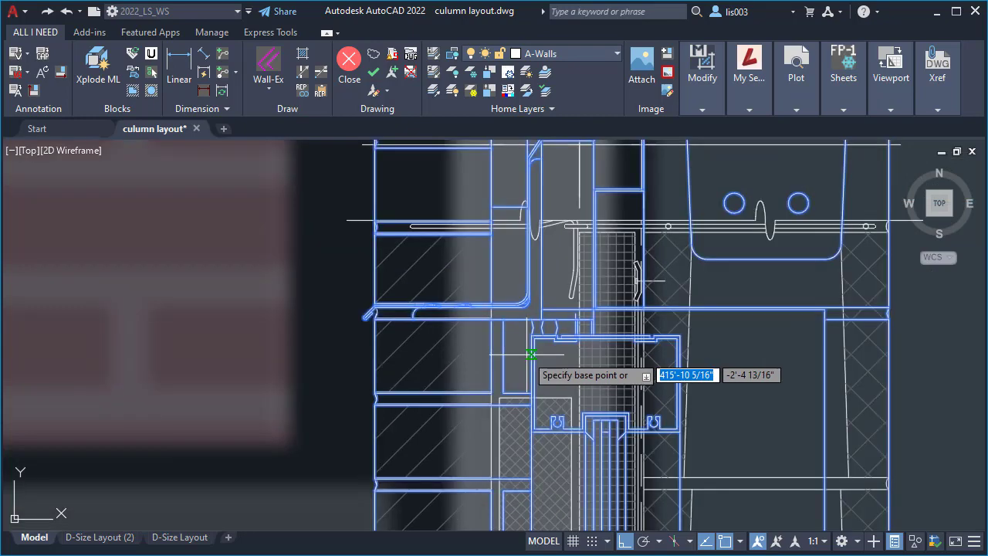
pyautogui.scroll(3, 534, 343)
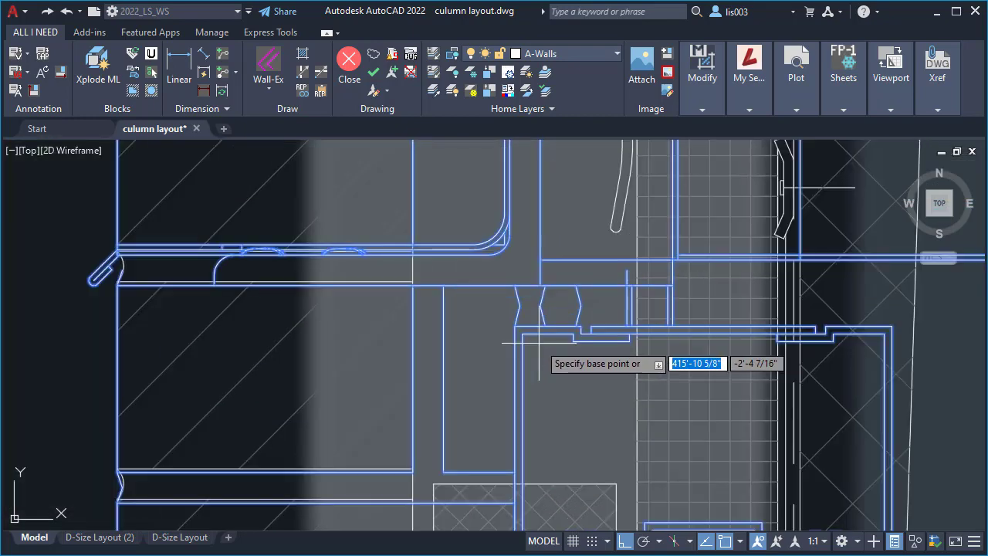
pyautogui.click(515, 286)
pyautogui.scroll(-6, 518, 284)
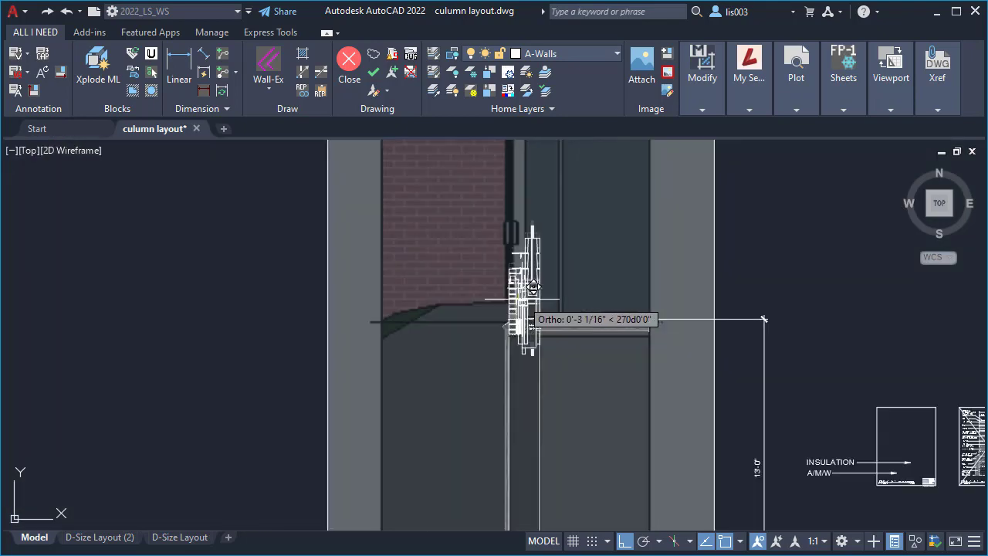
pyautogui.moveTo(512, 309); pyautogui.dragTo(532, 212, button='middle')
pyautogui.scroll(5, 587, 447)
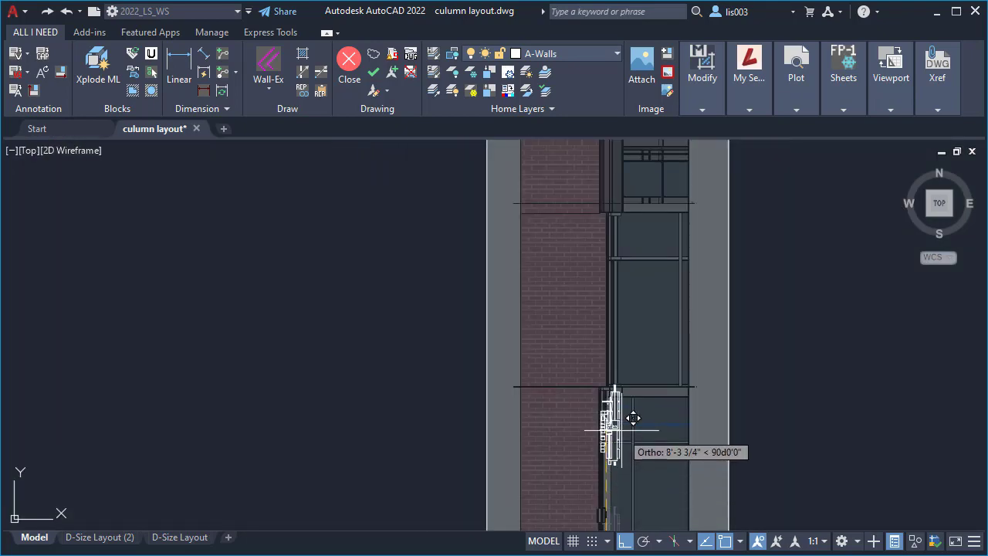
pyautogui.scroll(4, 598, 197)
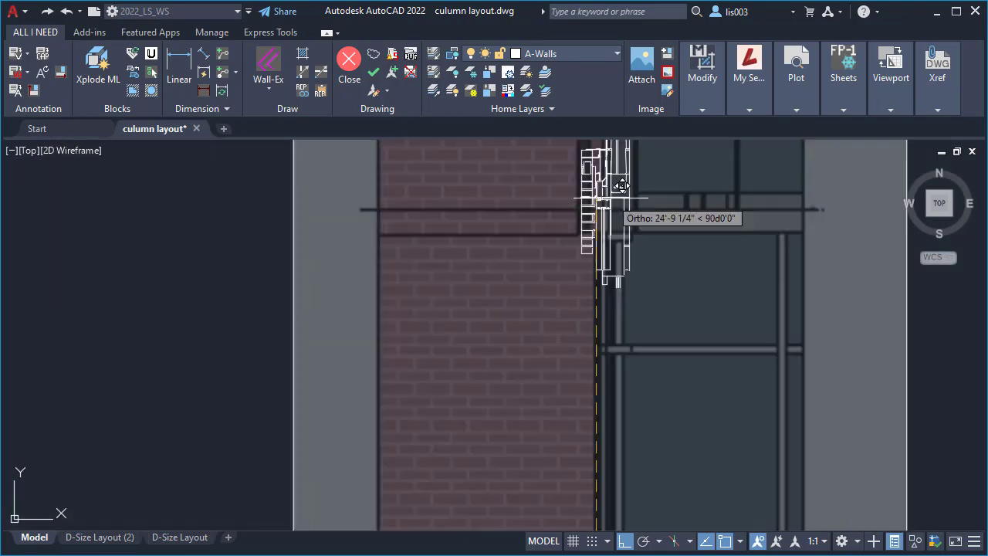
pyautogui.moveTo(624, 192); pyautogui.dragTo(635, 271, button='middle')
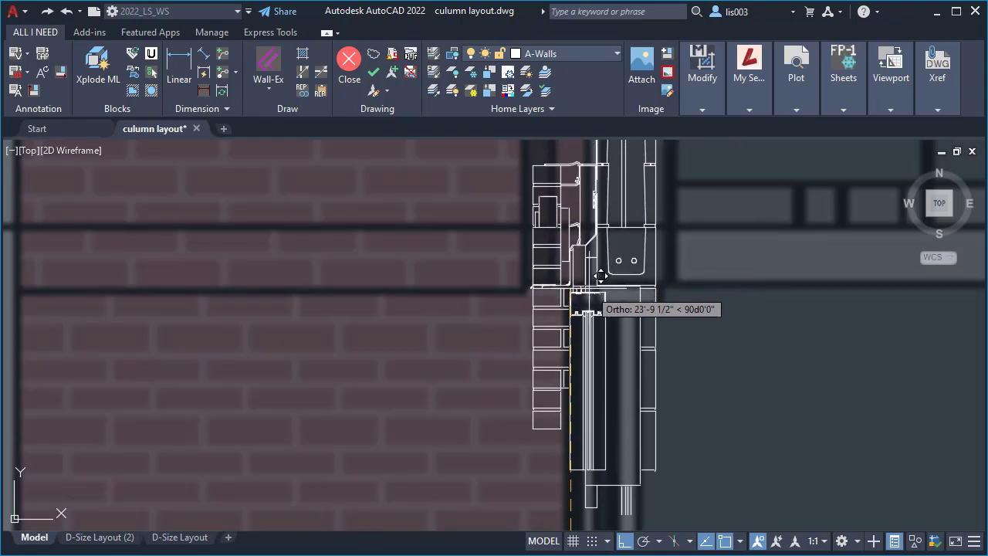
pyautogui.scroll(2, 592, 271)
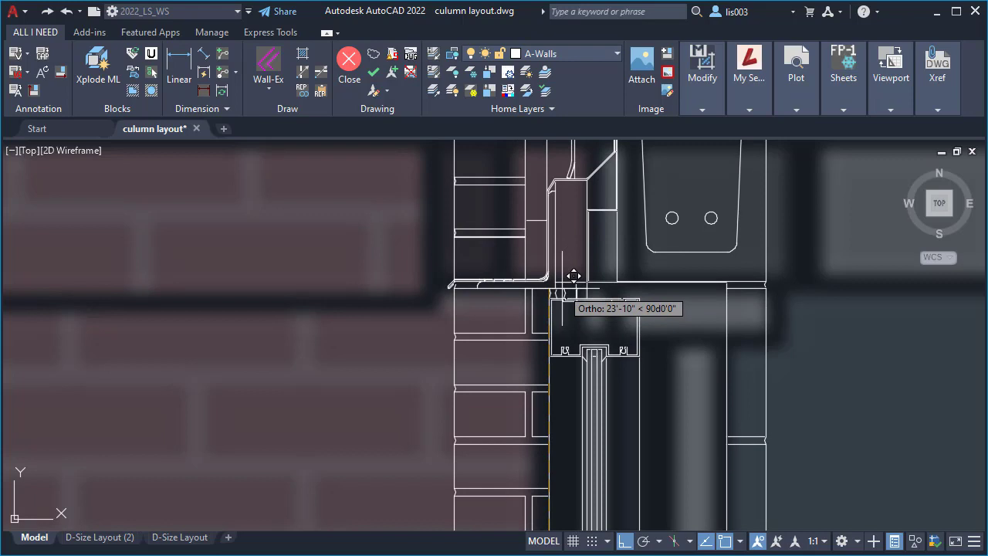
pyautogui.scroll(-4, 595, 352)
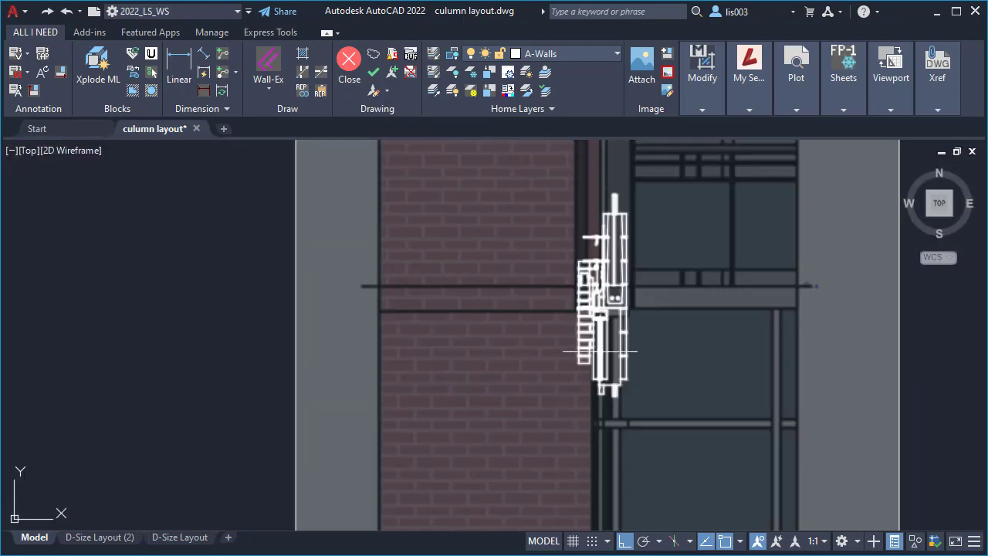
pyautogui.click(616, 298)
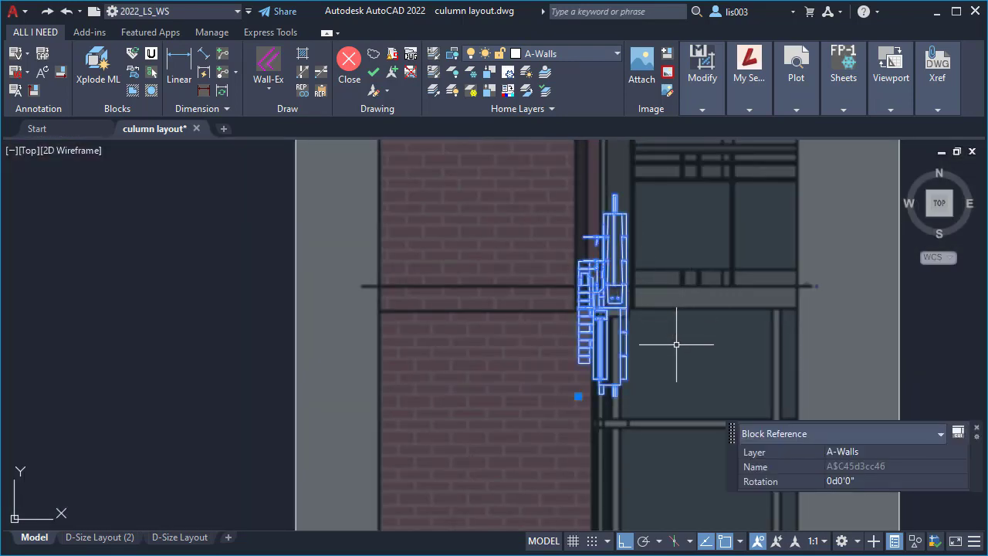
# Step: Explode the column block with X and inspect where it meets the brick wall
pyautogui.write('X')
pyautogui.press('Return')
pyautogui.scroll(4, 600, 311)
pyautogui.scroll(-5, 632, 251)
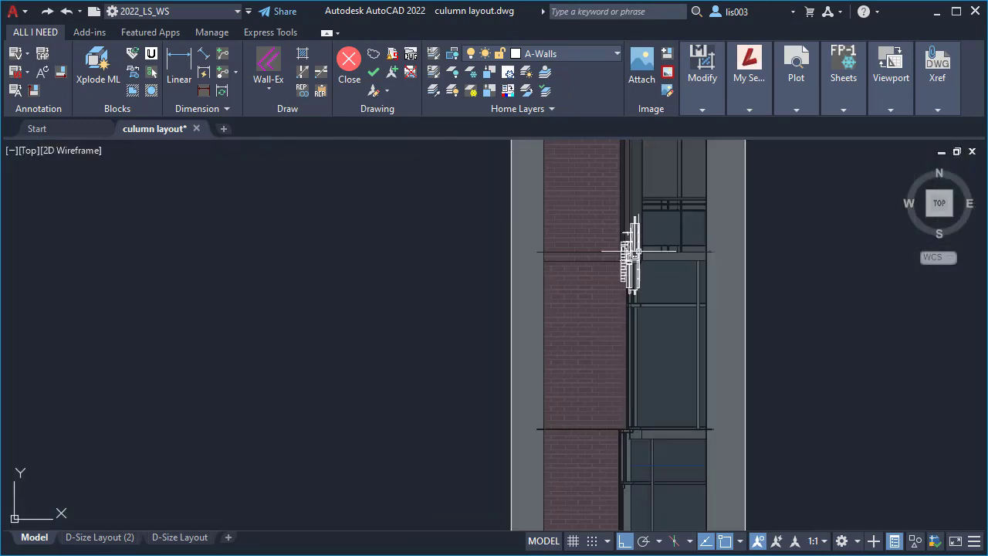
pyautogui.moveTo(640, 338); pyautogui.dragTo(642, 319, button='middle')
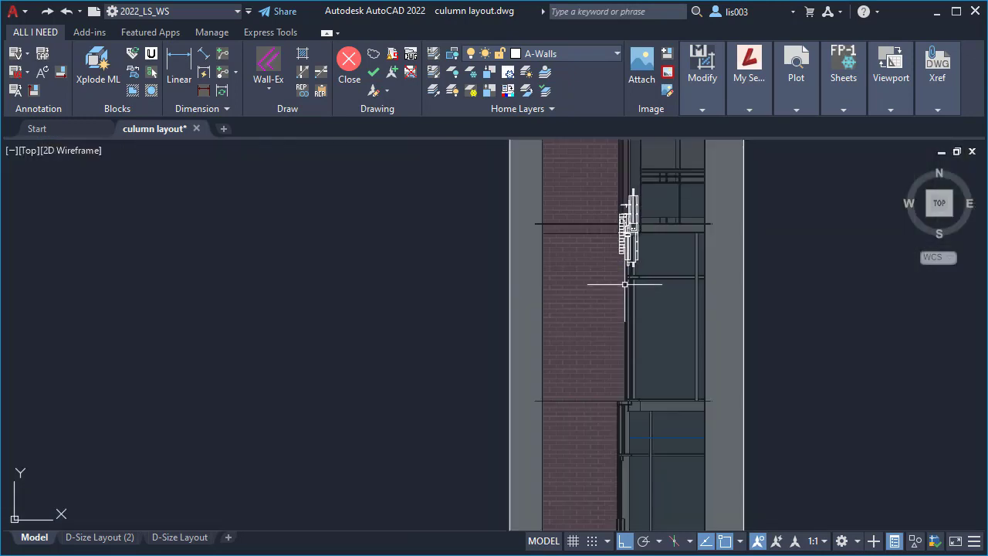
pyautogui.scroll(5, 622, 277)
pyautogui.scroll(3, 647, 282)
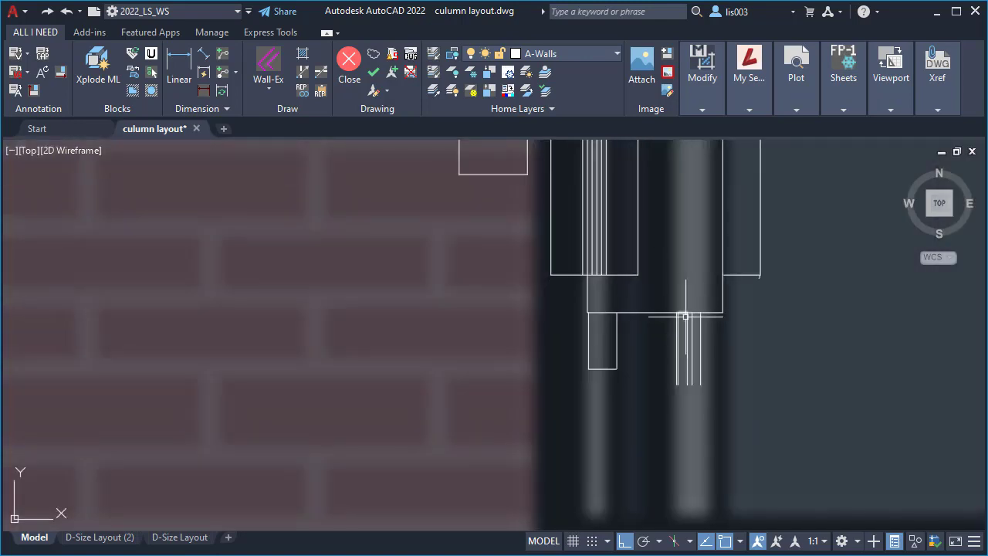
pyautogui.scroll(-4, 614, 375)
pyautogui.scroll(2, 629, 385)
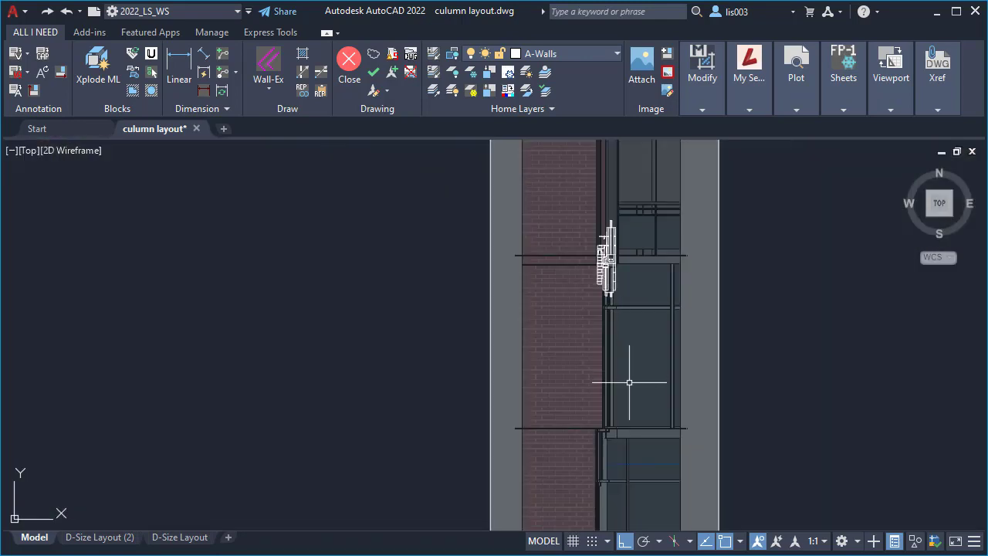
pyautogui.scroll(5, 610, 437)
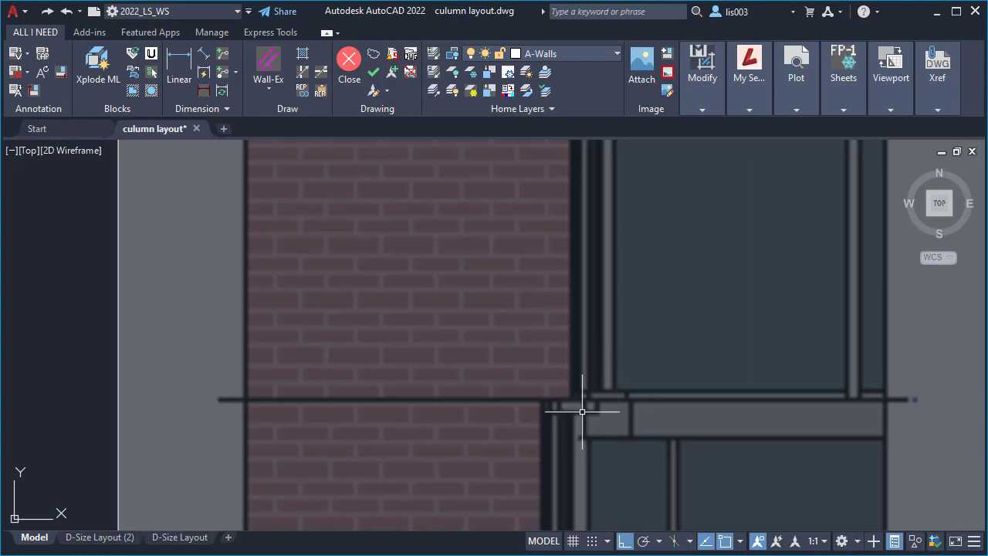
pyautogui.scroll(-3, 595, 404)
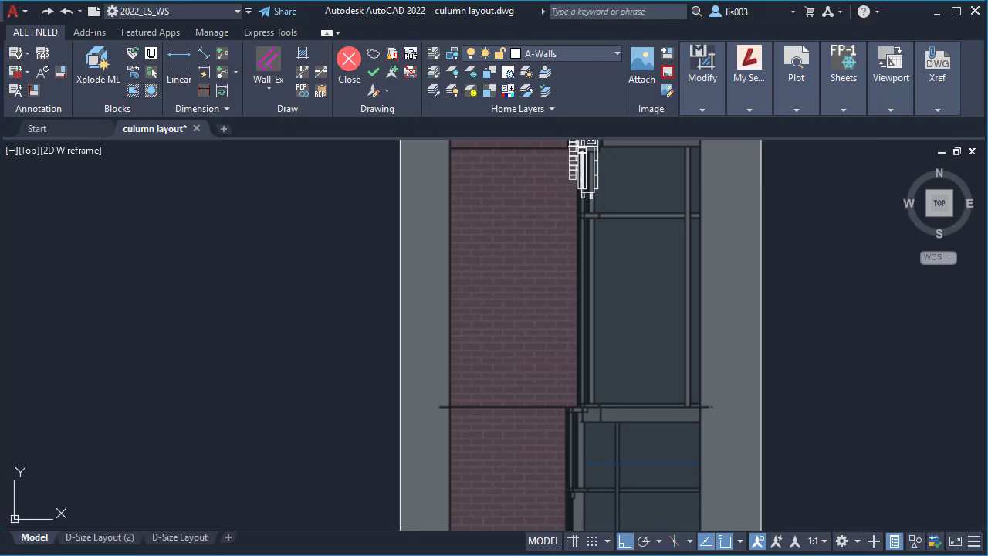
# Step: Scroll the imiweb MDS-Brick list and open the Window Sill detail page
pyautogui.scroll(5, 155, 412)
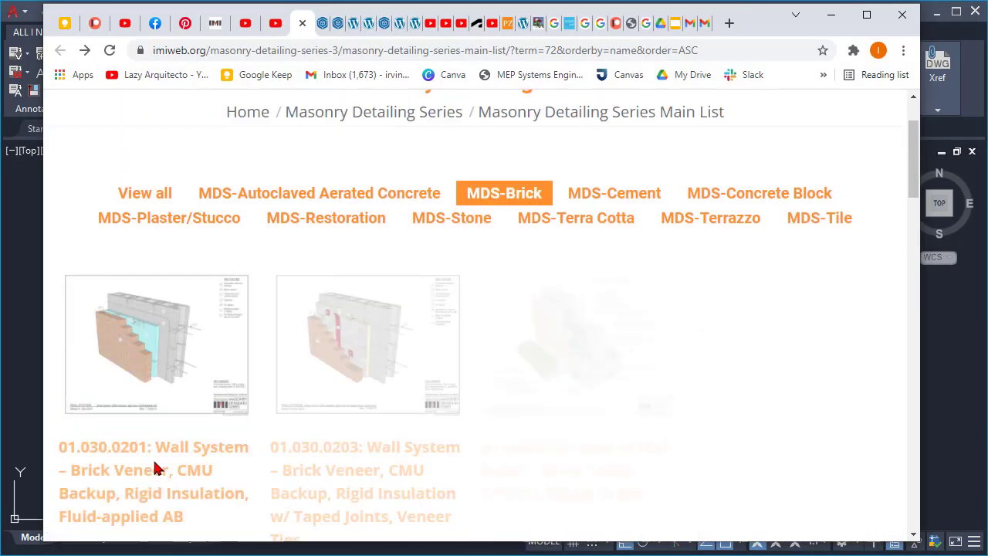
pyautogui.scroll(-3, 154, 468)
pyautogui.scroll(2, 329, 427)
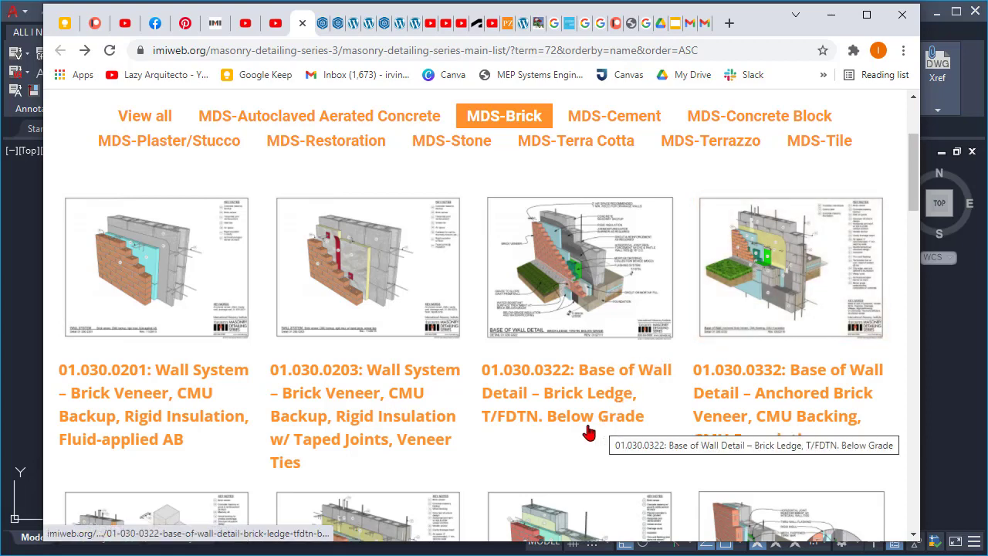
pyautogui.scroll(-5, 193, 421)
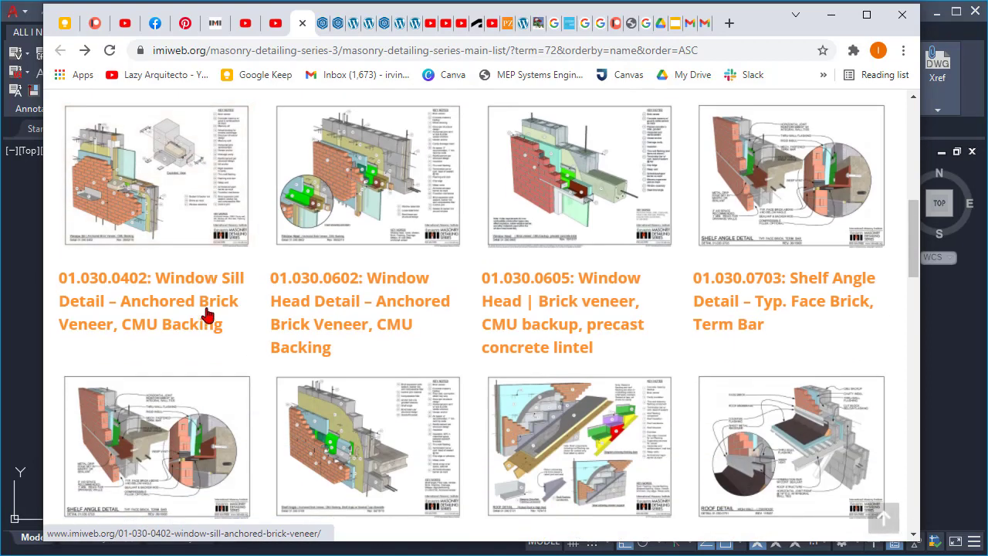
pyautogui.click(159, 193)
# Step: View the 01.030.0402 detail as a full-size image, then switch back to AutoCAD
pyautogui.scroll(-5, 457, 287)
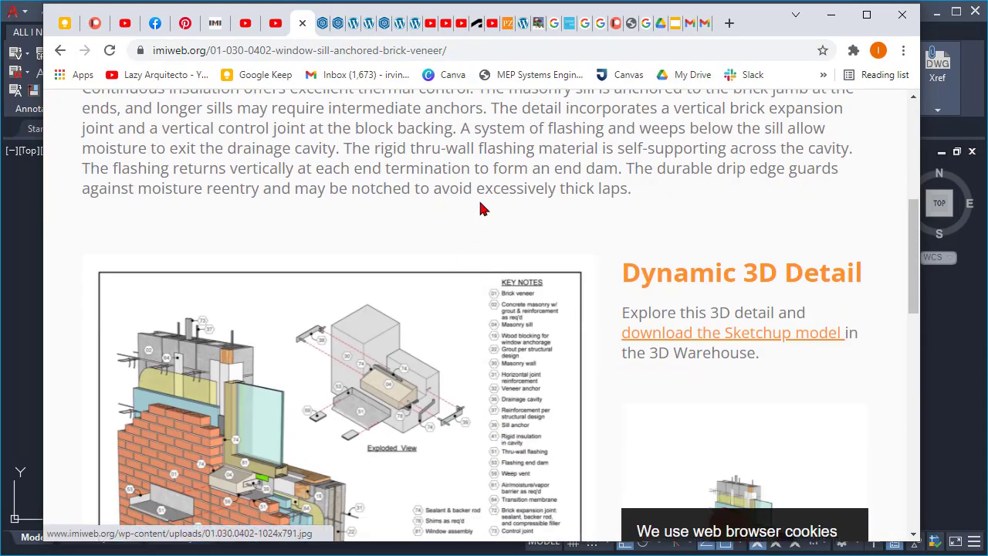
pyautogui.scroll(-1, 478, 188)
pyautogui.scroll(-1, 465, 182)
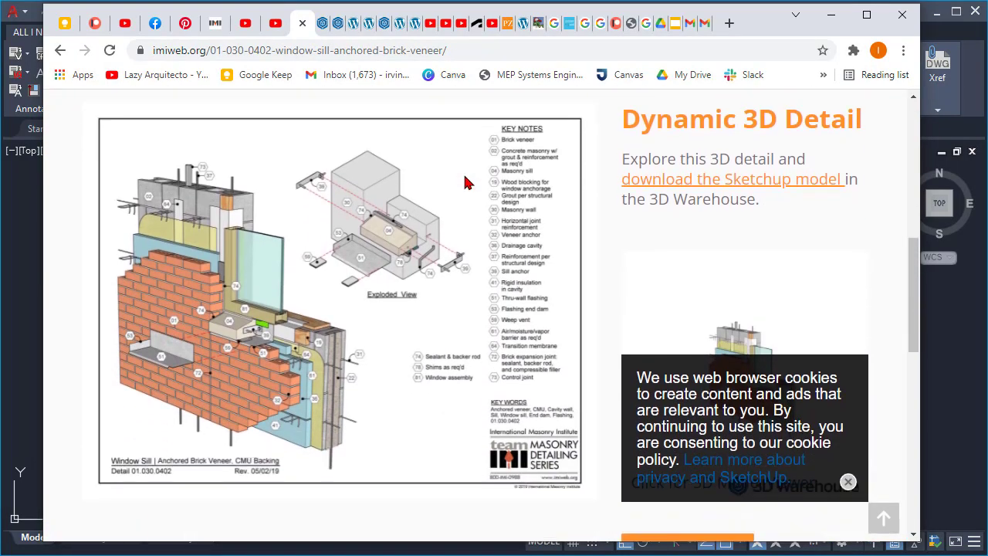
pyautogui.click(315, 363)
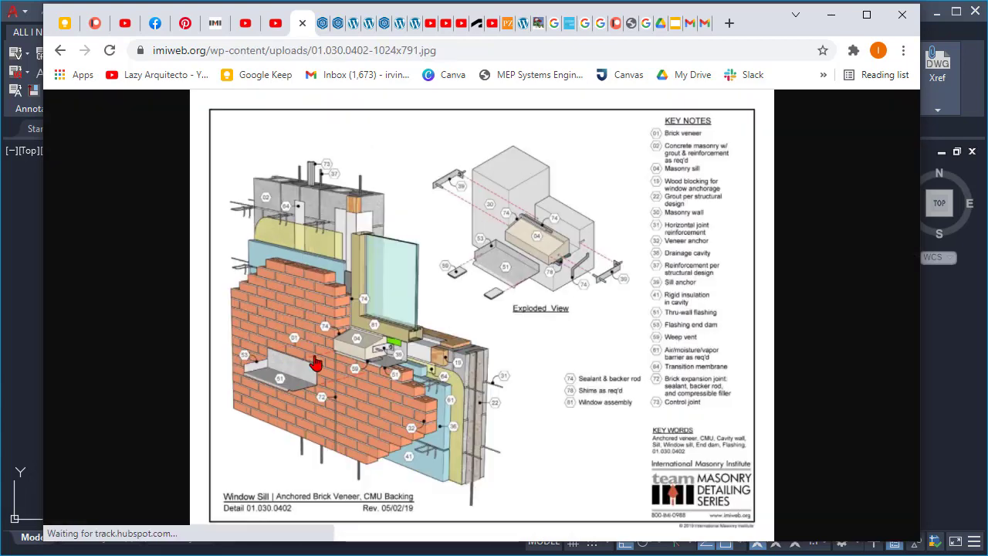
pyautogui.click(377, 352)
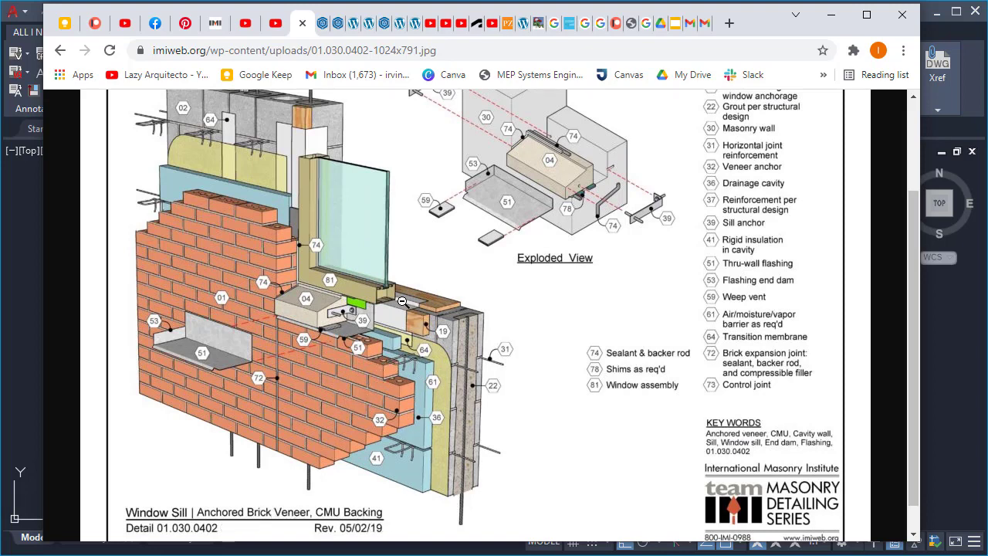
pyautogui.hotkey('alt', 'Tab')
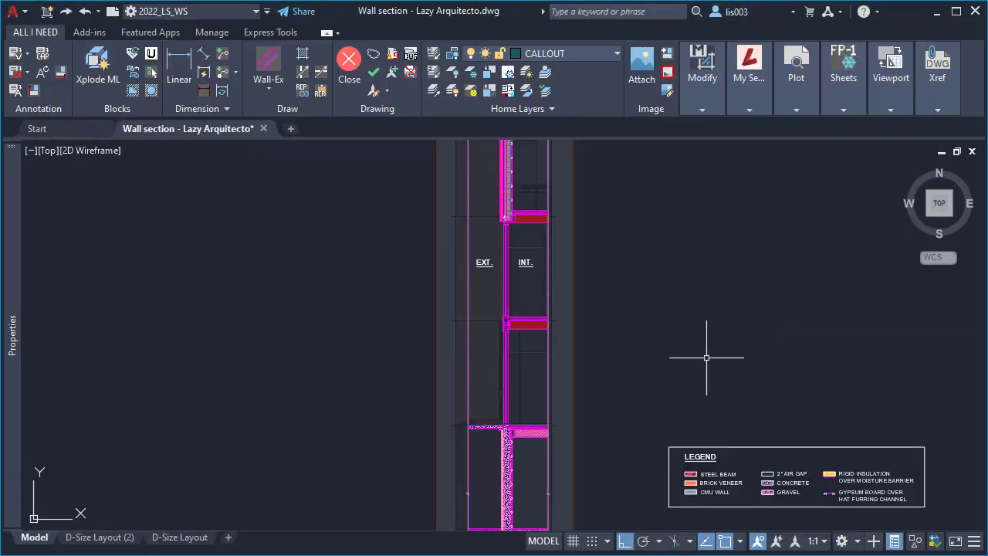
pyautogui.scroll(5, 487, 282)
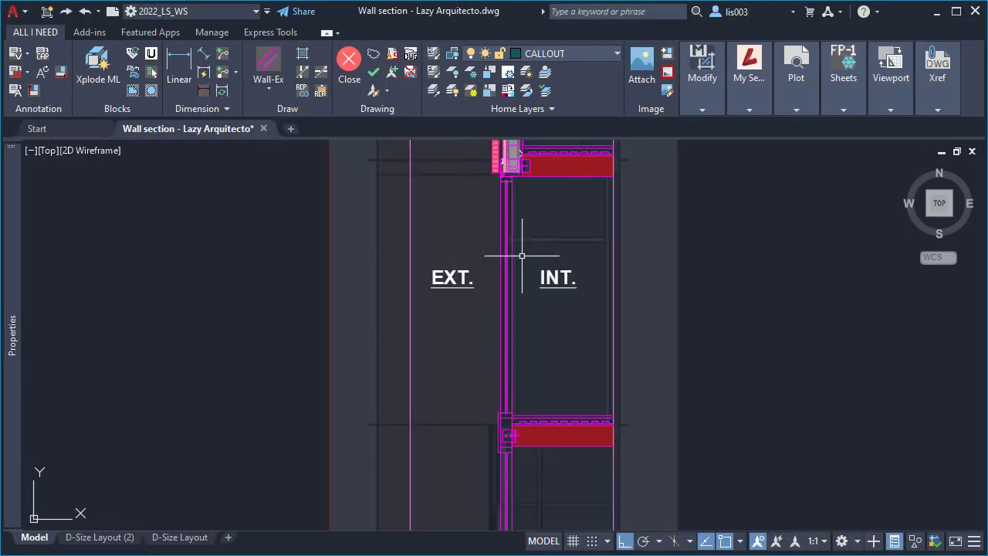
pyautogui.moveTo(545, 257); pyautogui.dragTo(563, 364, button='middle')
pyautogui.scroll(4, 515, 247)
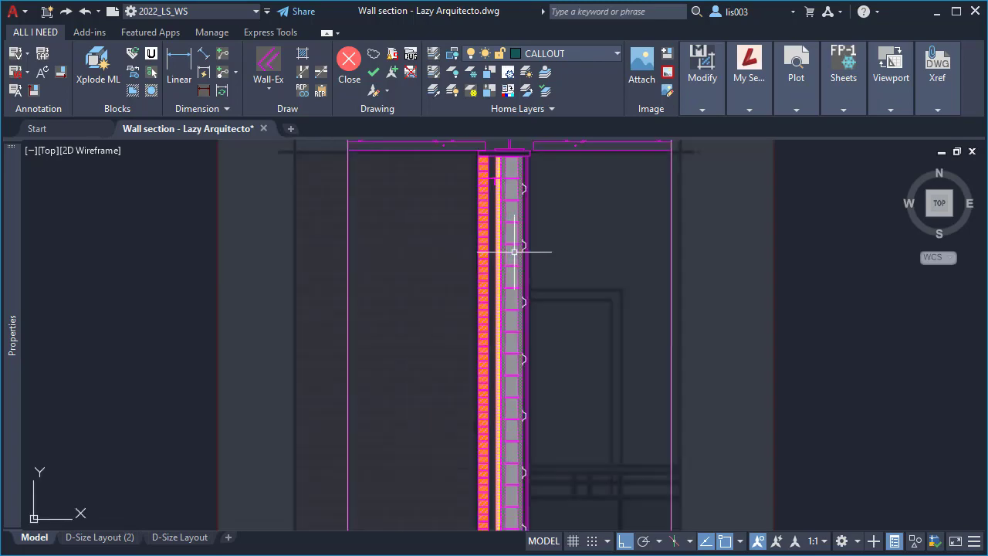
pyautogui.moveTo(567, 226); pyautogui.dragTo(611, 400, button='middle')
pyautogui.scroll(5, 470, 315)
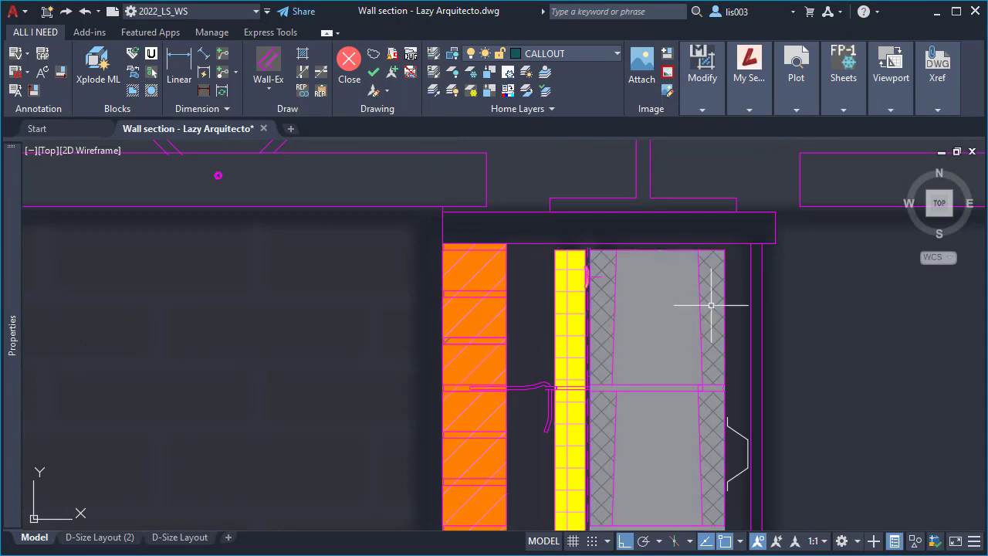
# Step: Pan to the steel I-beam and fill its interior with an ANSI32 hatch
pyautogui.scroll(-2, 639, 274)
pyautogui.moveTo(649, 223); pyautogui.dragTo(637, 430, button='middle')
pyautogui.scroll(2, 607, 370)
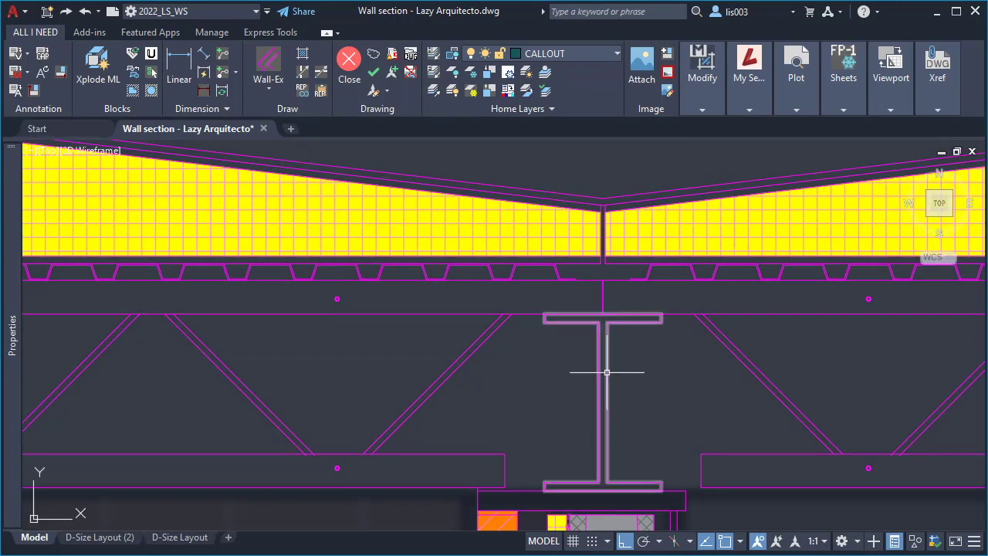
pyautogui.scroll(2, 629, 376)
pyautogui.moveTo(629, 376)
pyautogui.mouseDown(button='middle')
pyautogui.moveTo(548, 280)
pyautogui.moveTo(537, 292)
pyautogui.mouseUp(button='middle')
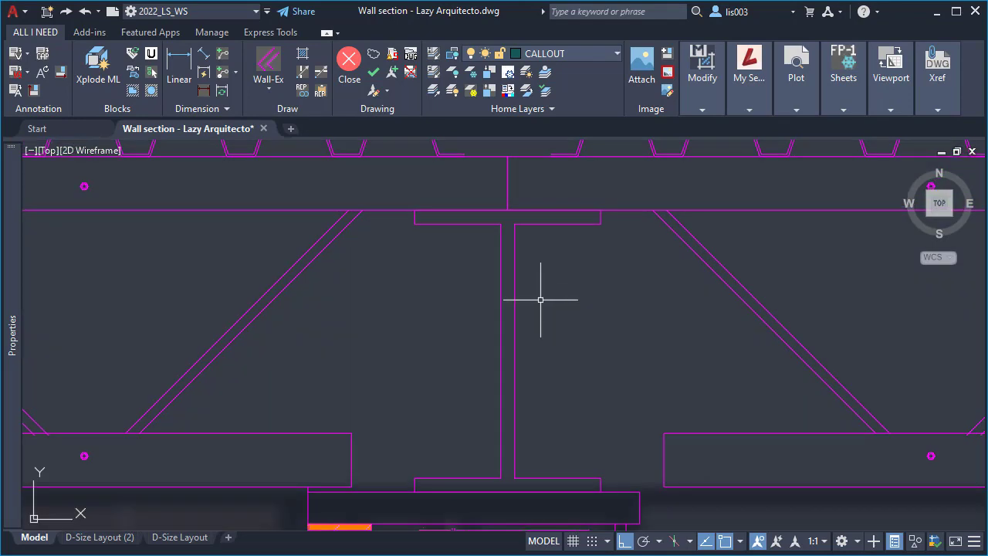
pyautogui.write('H')
pyautogui.press('Return')
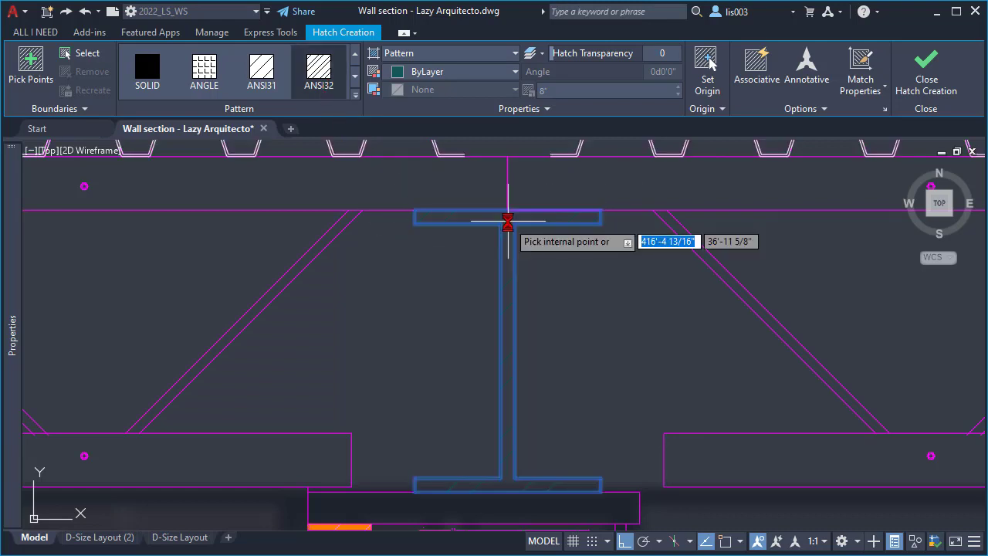
pyautogui.click(510, 253)
pyautogui.press('Return')
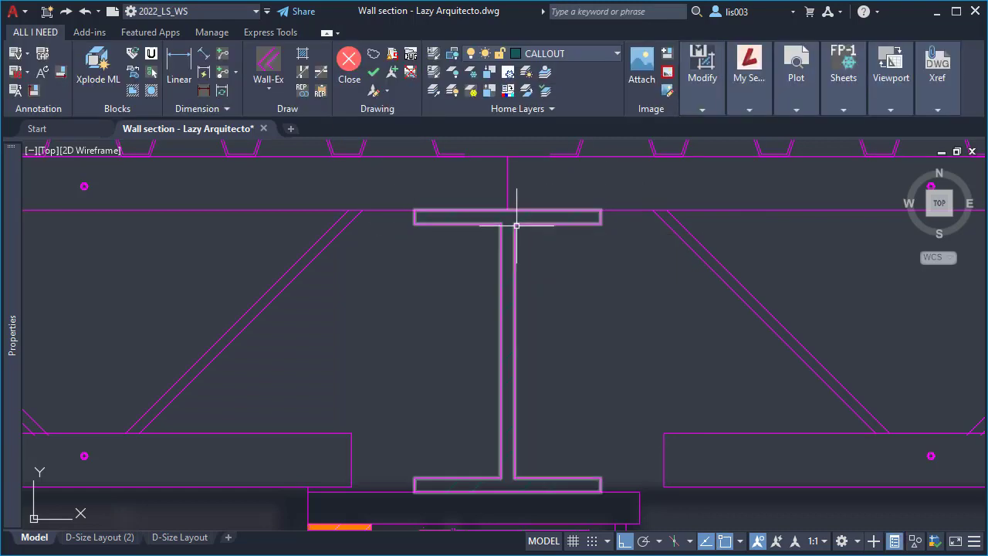
# Step: Move the I-beam's ANSI32 hatch from the CALLOUT layer onto the HATCH layer
pyautogui.click(519, 217)
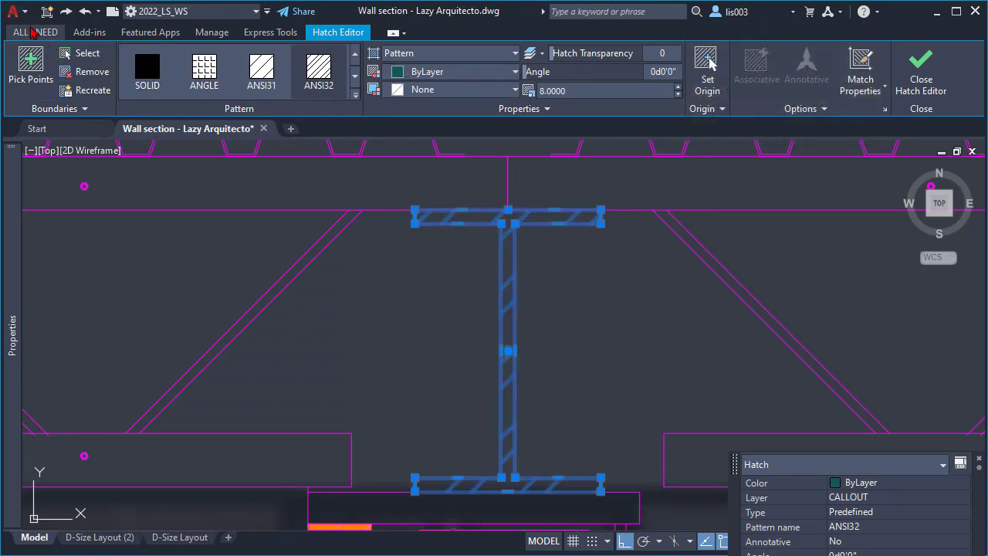
pyautogui.click(33, 32)
pyautogui.click(547, 53)
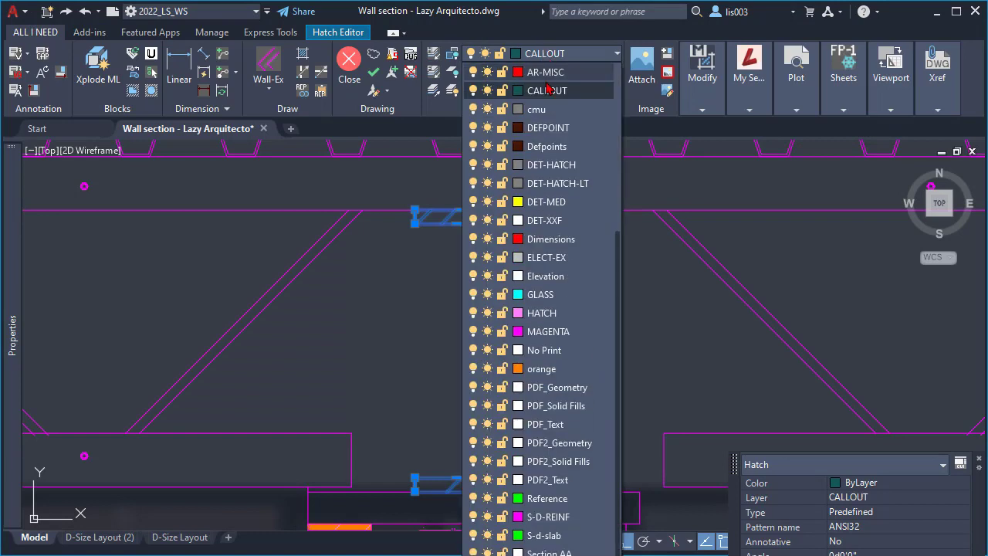
pyautogui.click(539, 316)
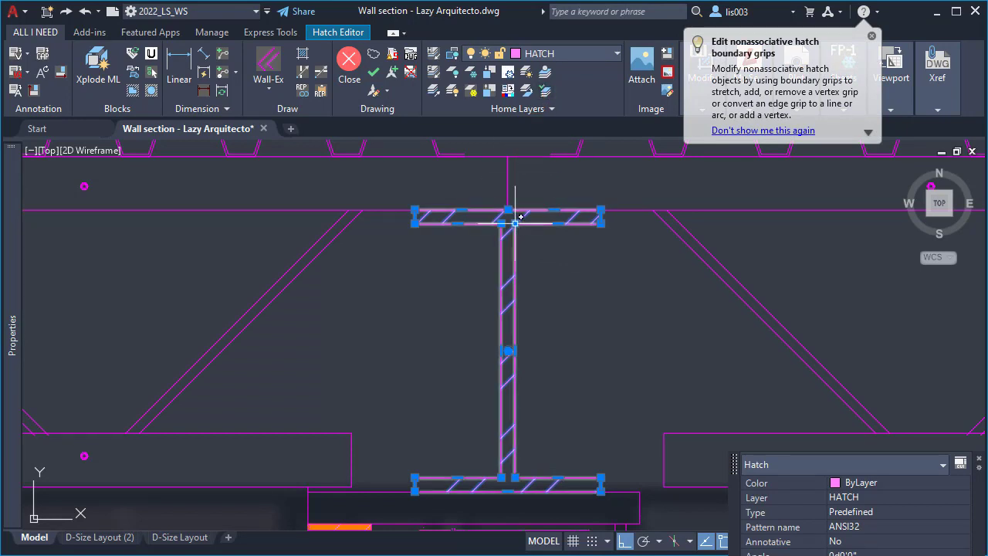
pyautogui.press('Escape')
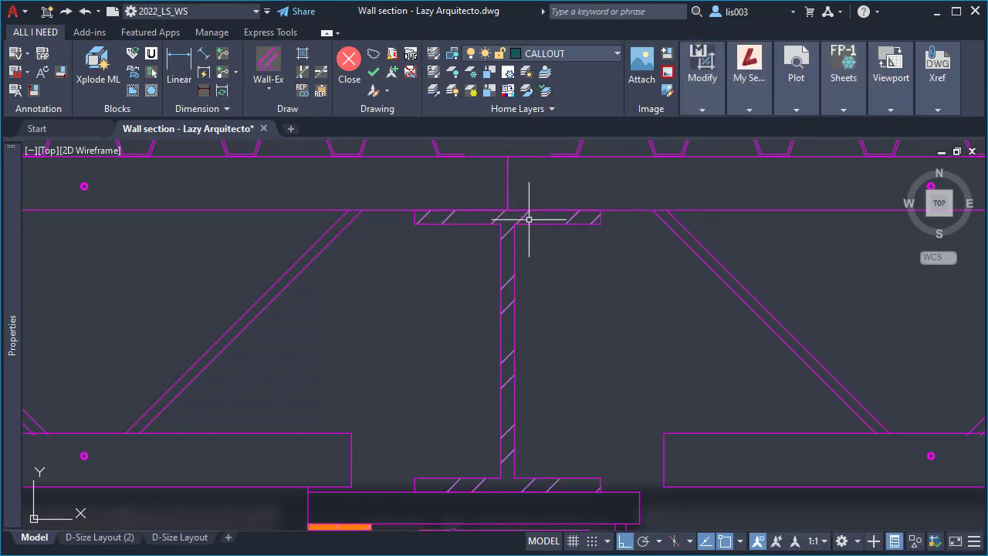
# Step: Set the I-beam hatch background to yellow 255,255,0 after trying dark red 153,27,30
pyautogui.click(528, 218)
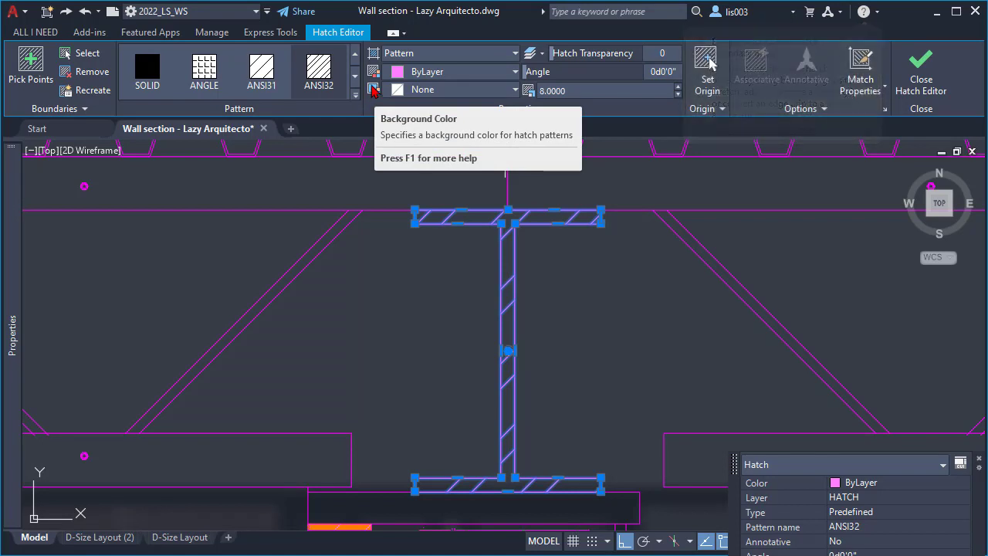
pyautogui.click(430, 92)
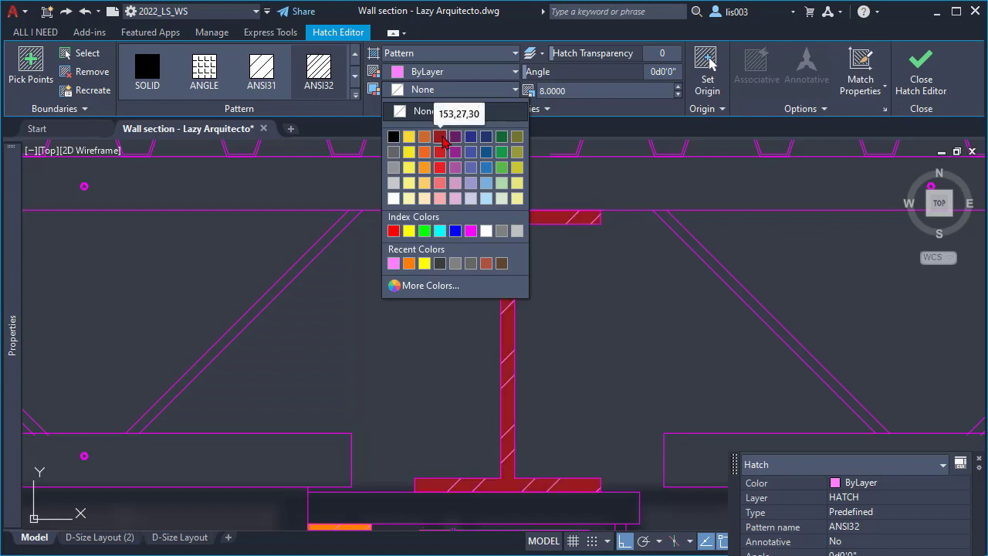
pyautogui.click(441, 138)
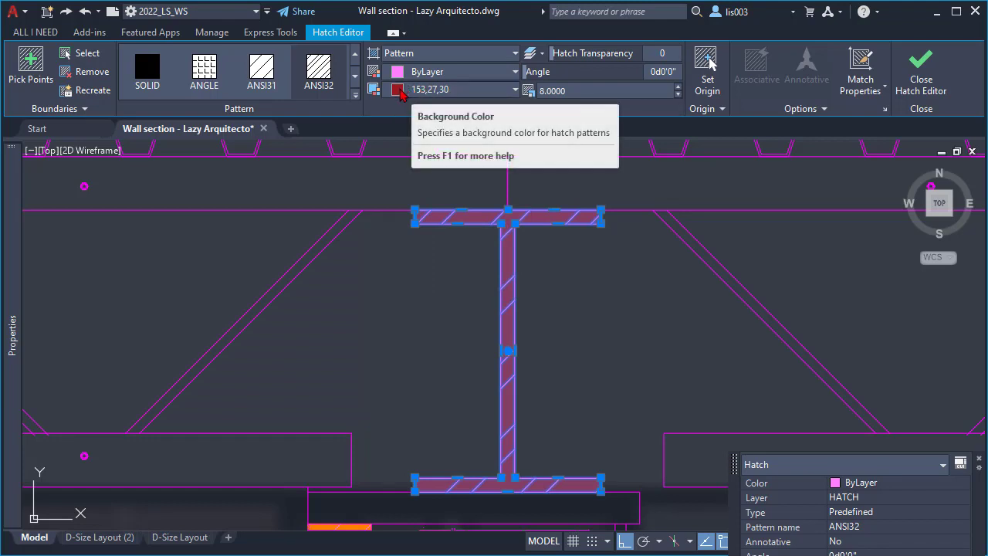
pyautogui.click(401, 90)
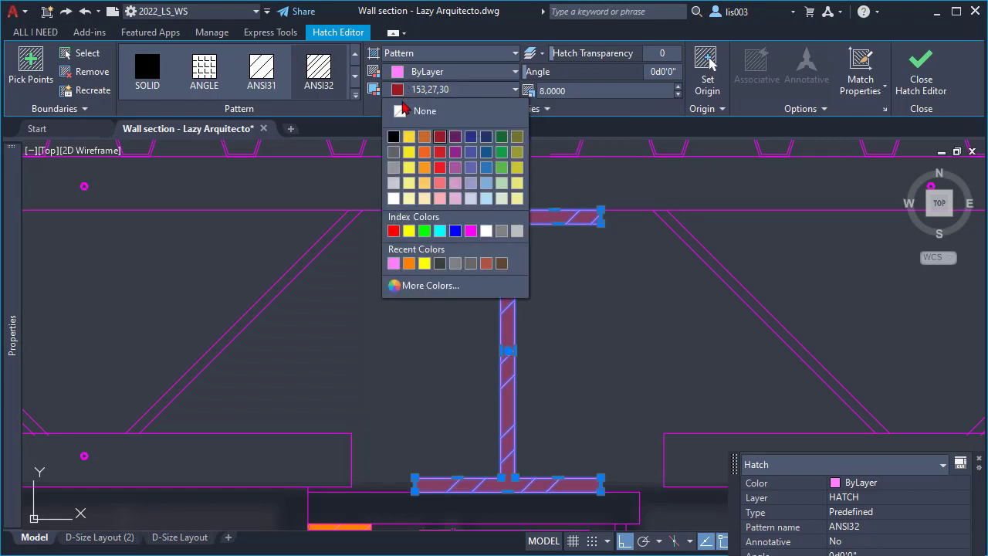
pyautogui.click(425, 263)
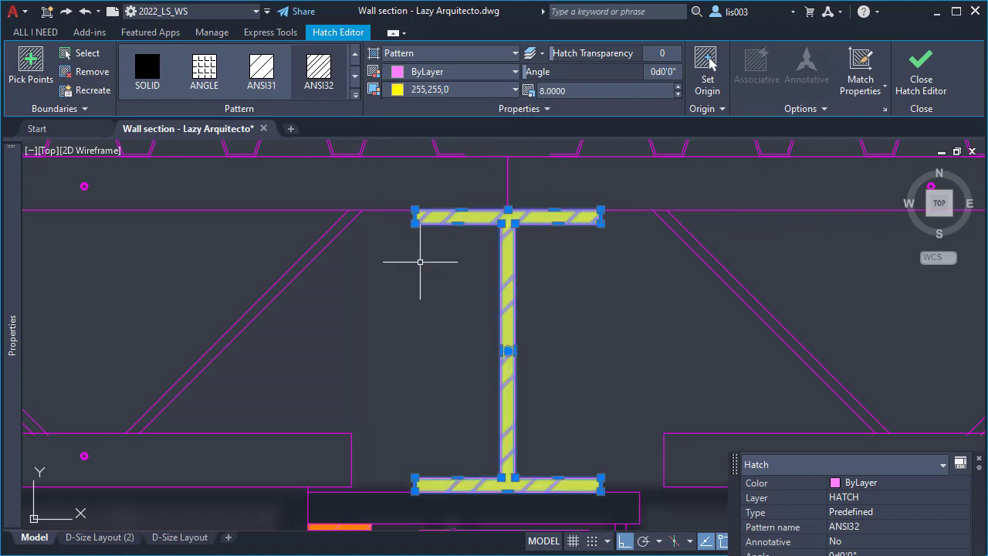
pyautogui.click(446, 90)
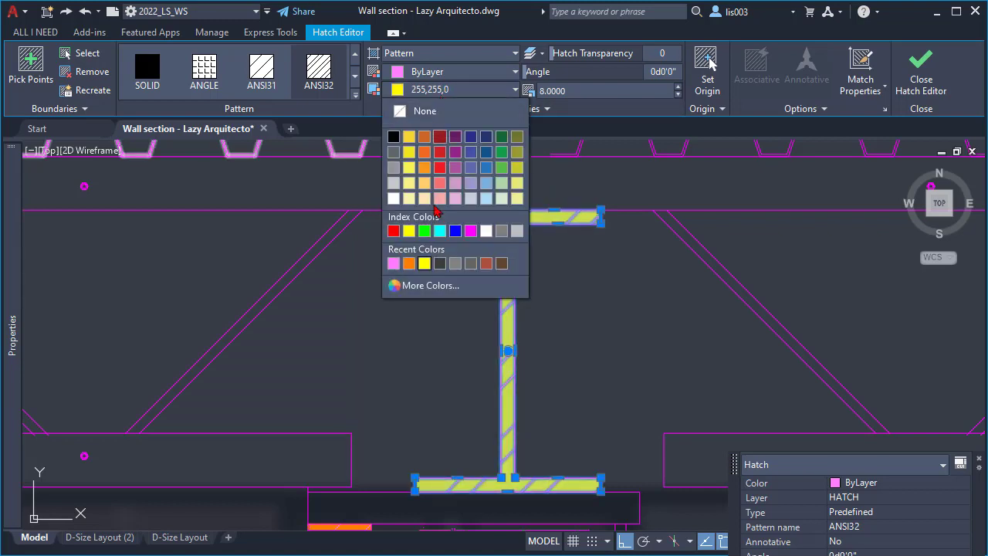
# Step: Make the I-beam's ANSI32 hatch dark red 153,27,30 after briefly setting it to yellow
pyautogui.click(431, 286)
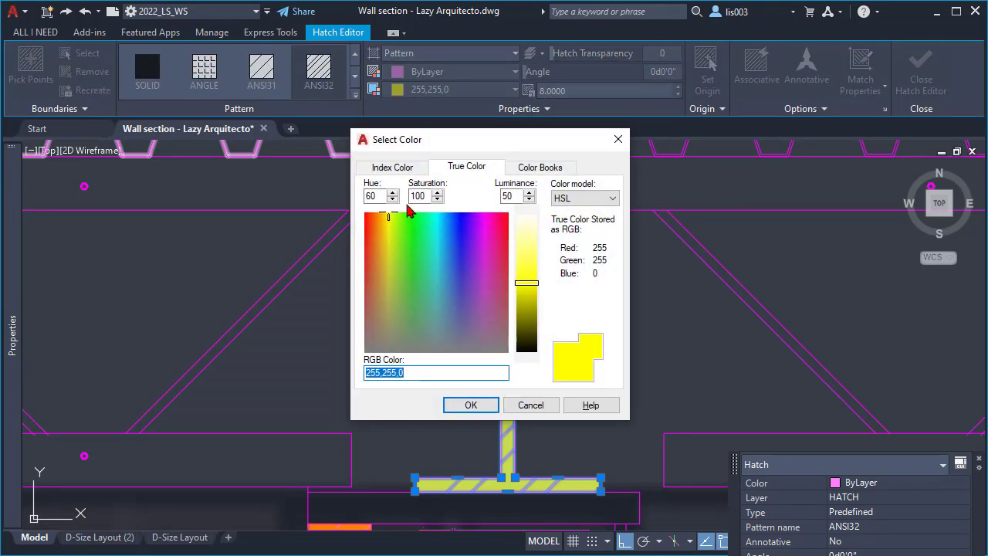
pyautogui.click(392, 168)
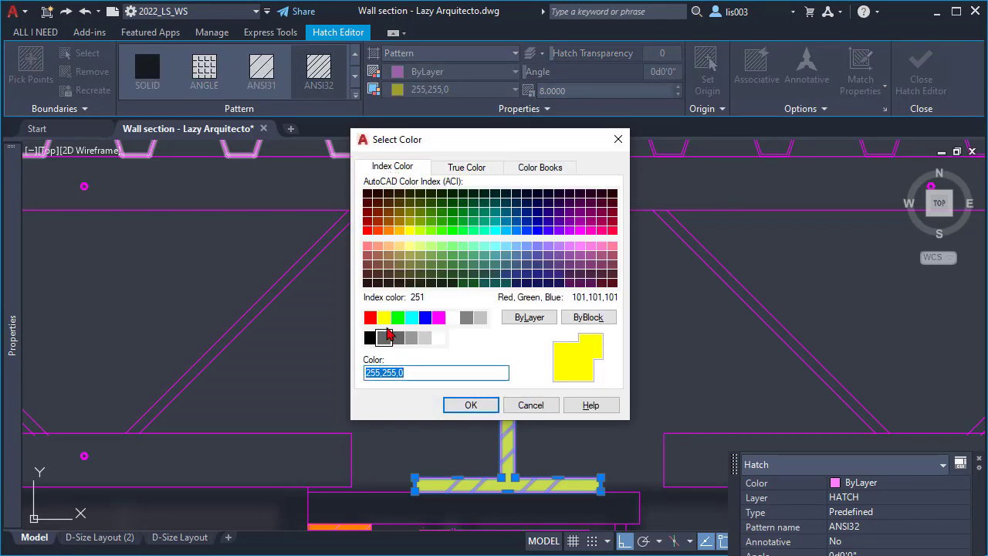
pyautogui.click(386, 320)
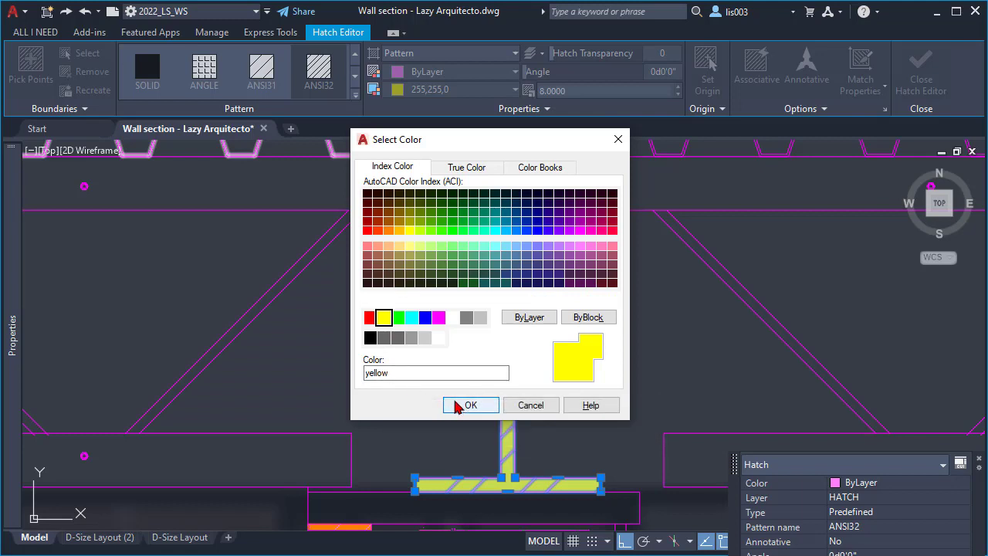
pyautogui.click(468, 168)
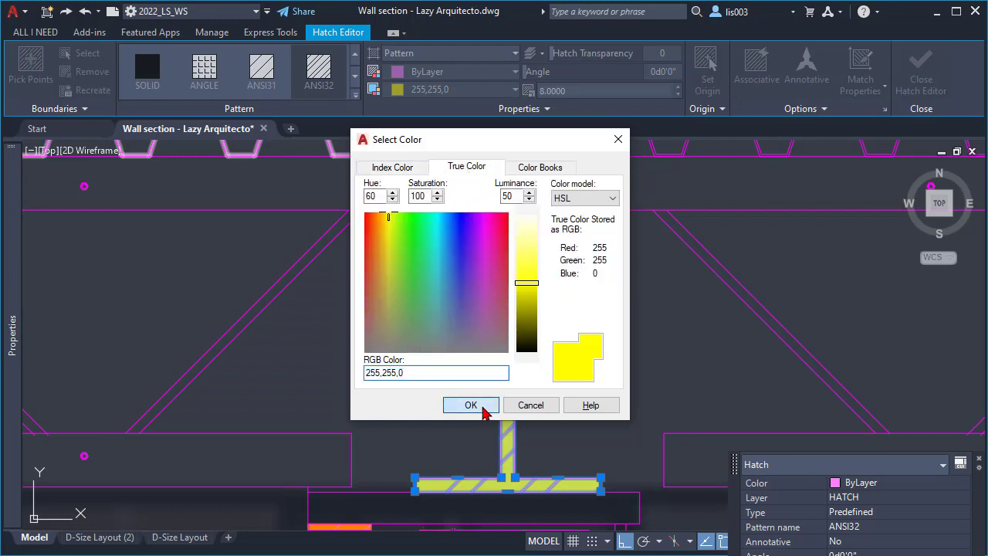
pyautogui.click(483, 411)
pyautogui.click(479, 94)
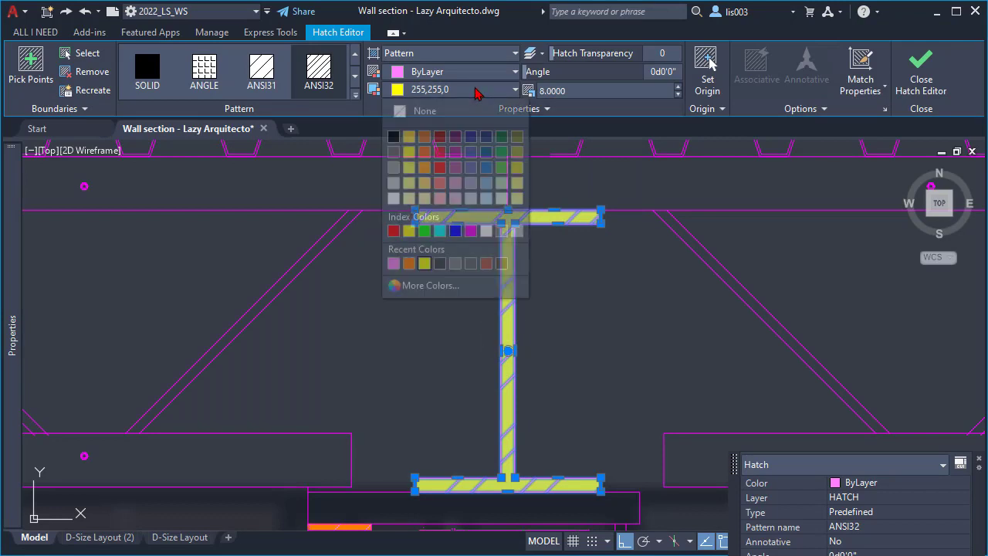
pyautogui.click(438, 263)
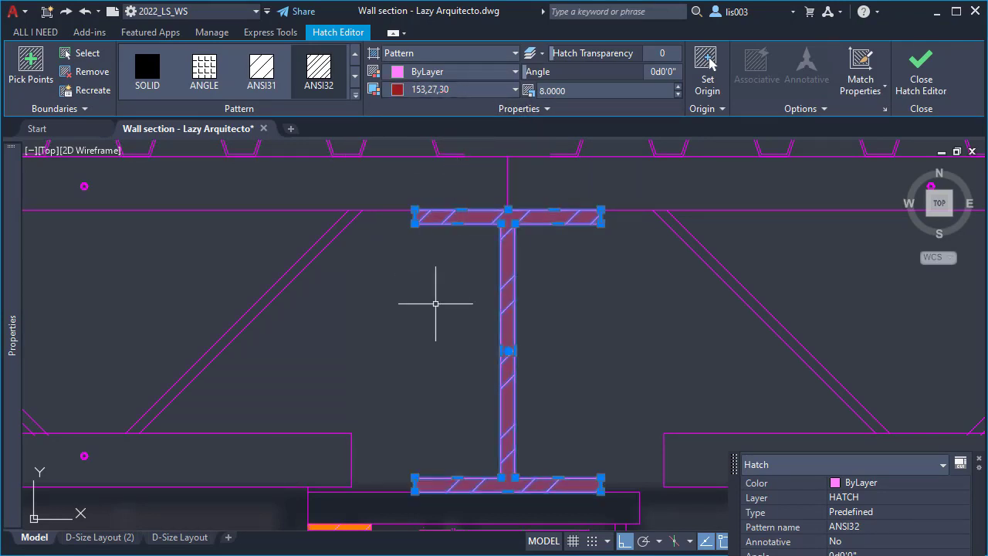
# Step: Exit the beam hatch edit, frame the wall section and legend, then show D-Size Layout (2)
pyautogui.press('Escape')
pyautogui.scroll(-5, 452, 194)
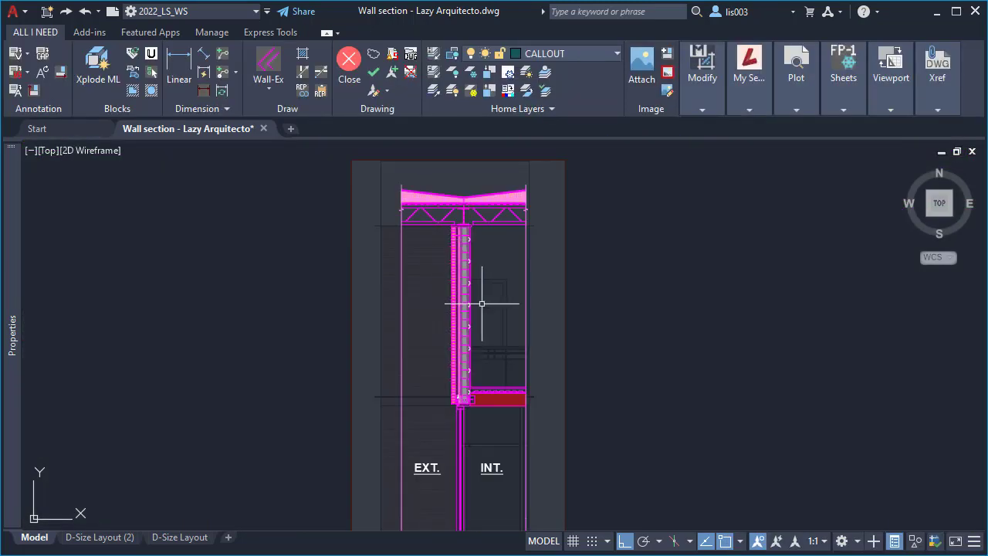
pyautogui.moveTo(501, 421); pyautogui.dragTo(410, 240, button='middle')
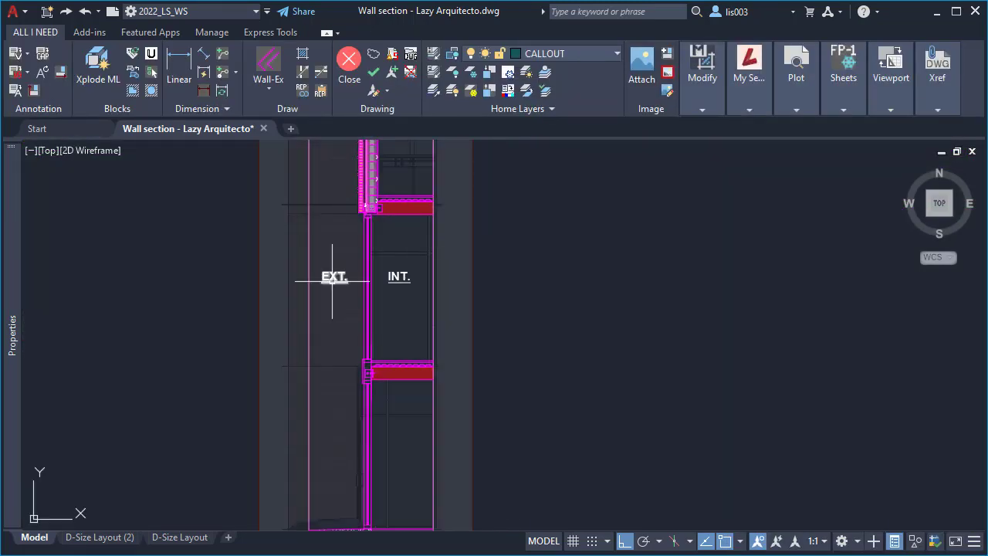
pyautogui.scroll(-2, 408, 308)
pyautogui.moveTo(515, 399); pyautogui.dragTo(401, 294, button='middle')
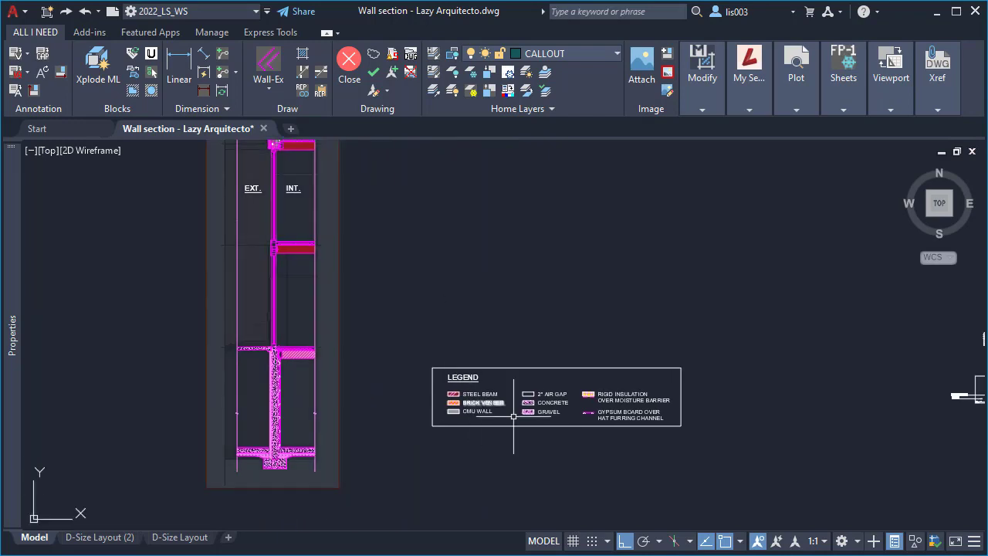
pyautogui.click(106, 540)
pyautogui.moveTo(535, 334); pyautogui.dragTo(467, 427, button='middle')
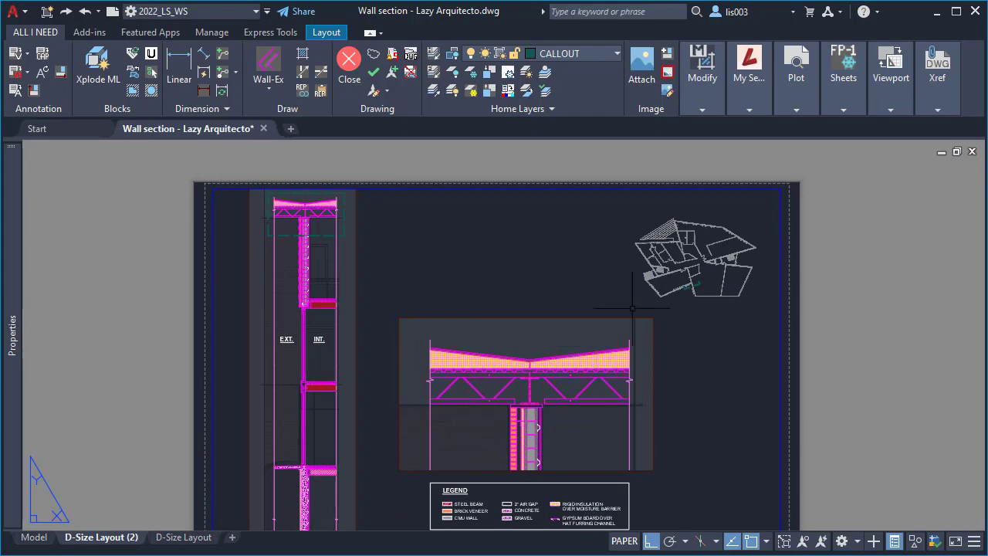
pyautogui.scroll(4, 663, 287)
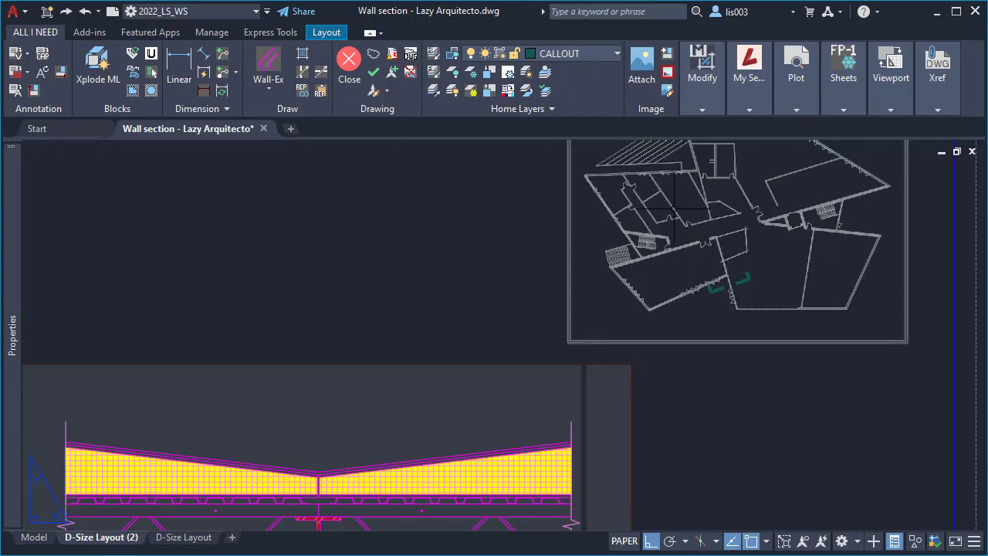
pyautogui.click(569, 220)
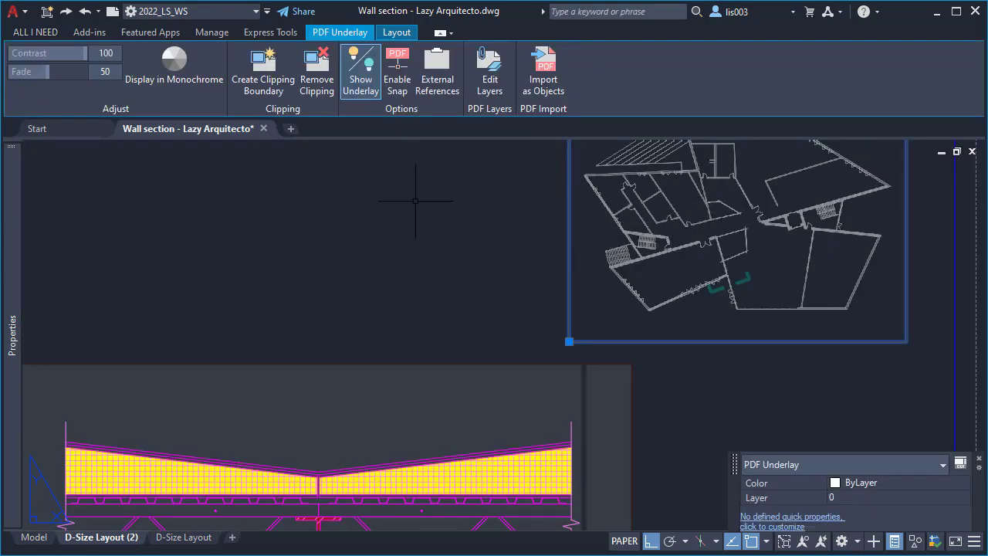
pyautogui.moveTo(618, 309); pyautogui.dragTo(582, 369, button='middle')
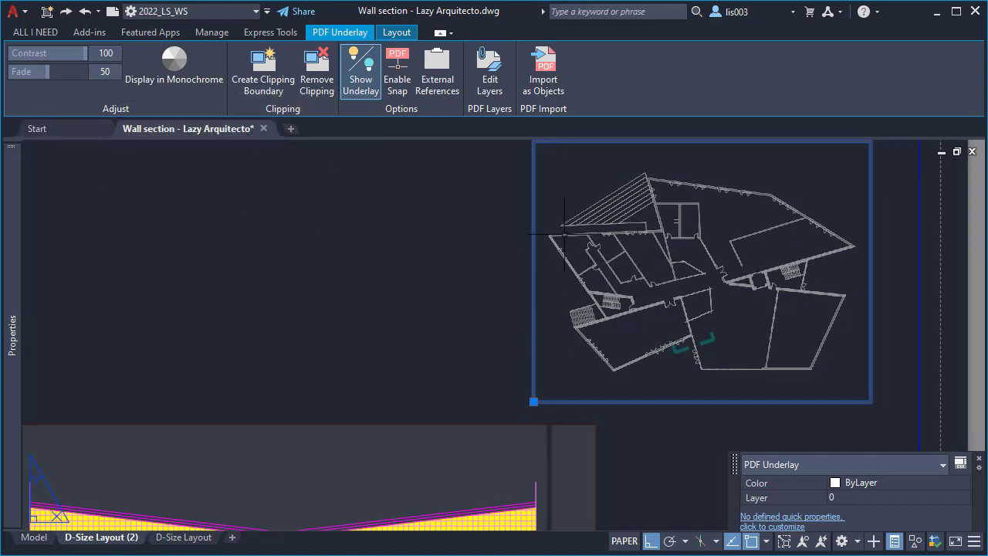
pyautogui.scroll(3, 662, 363)
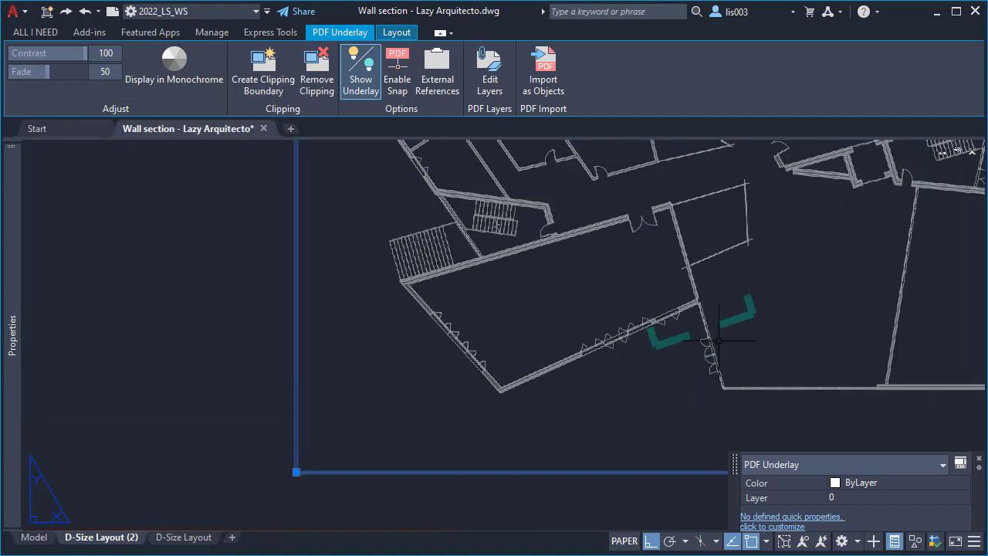
pyautogui.scroll(2, 685, 353)
pyautogui.press('Escape')
pyautogui.click(745, 318)
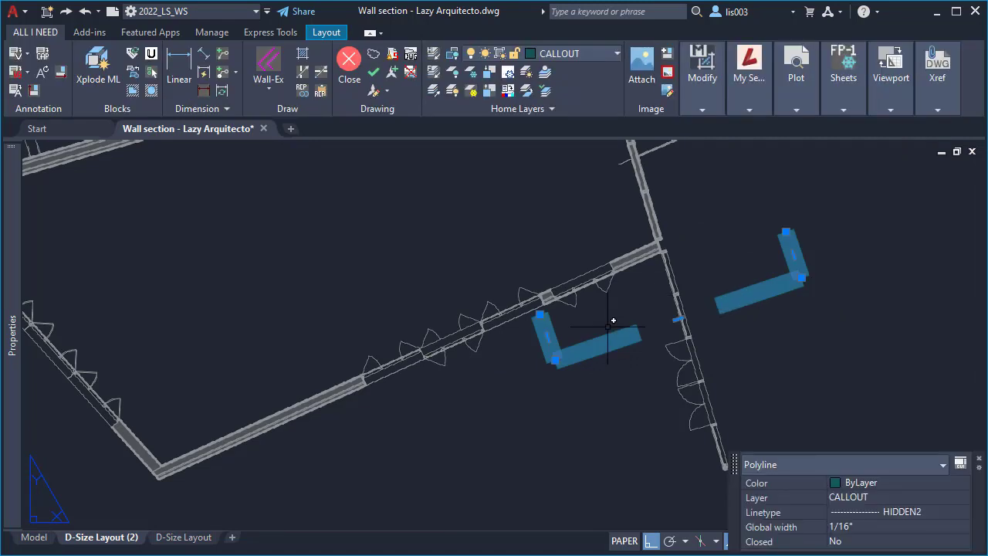
pyautogui.press('Escape')
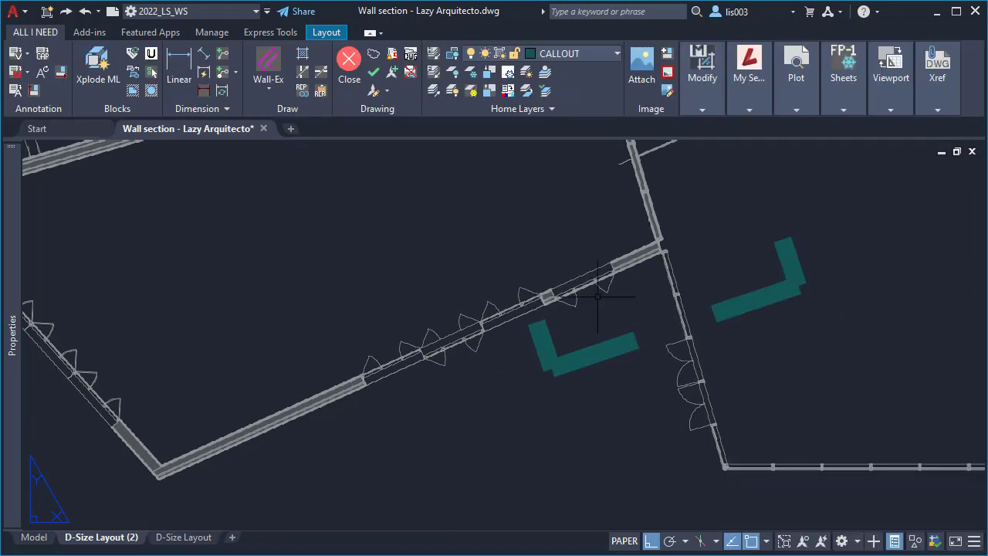
pyautogui.scroll(-8, 691, 332)
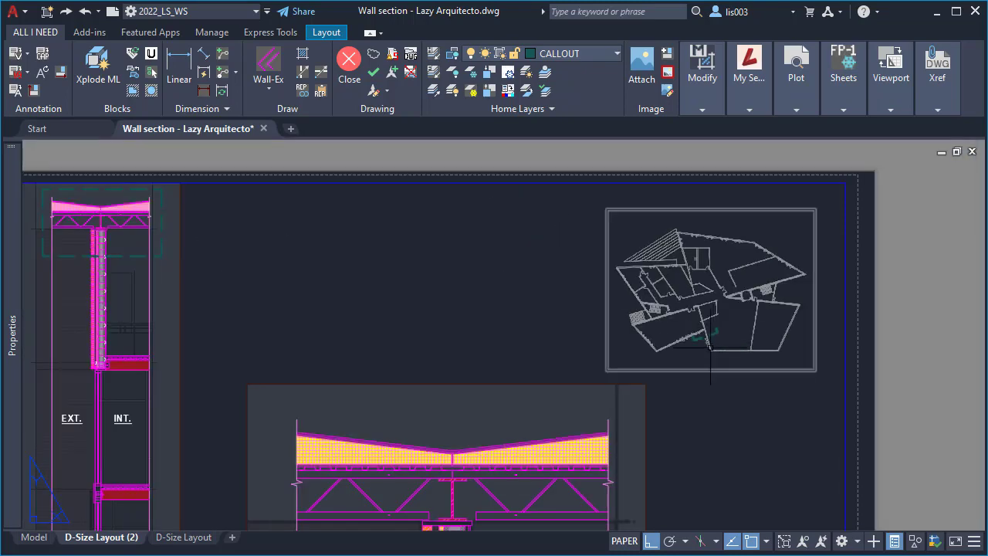
pyautogui.moveTo(151, 269); pyautogui.dragTo(301, 257, button='middle')
pyautogui.click(288, 251)
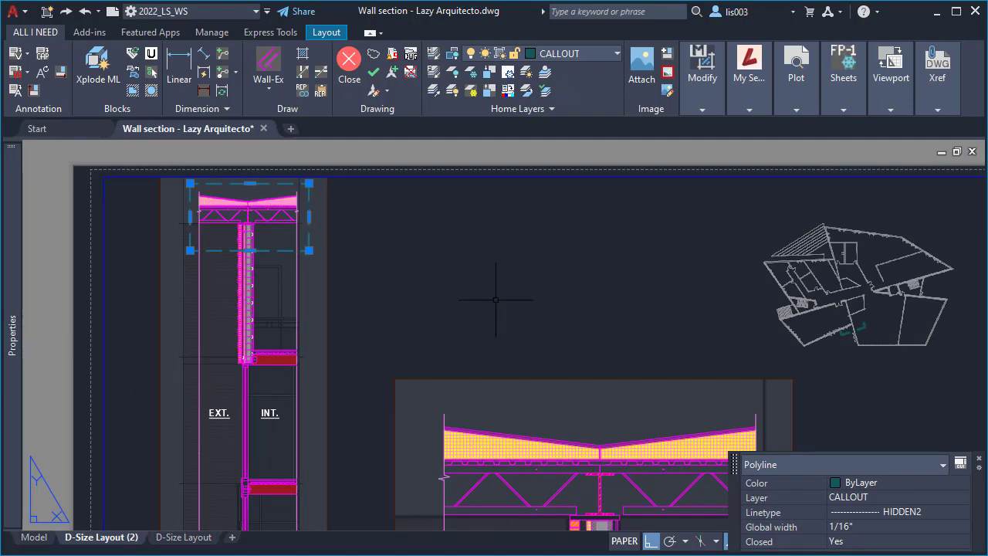
pyautogui.moveTo(530, 341); pyautogui.dragTo(494, 296, button='middle')
pyautogui.press('Escape')
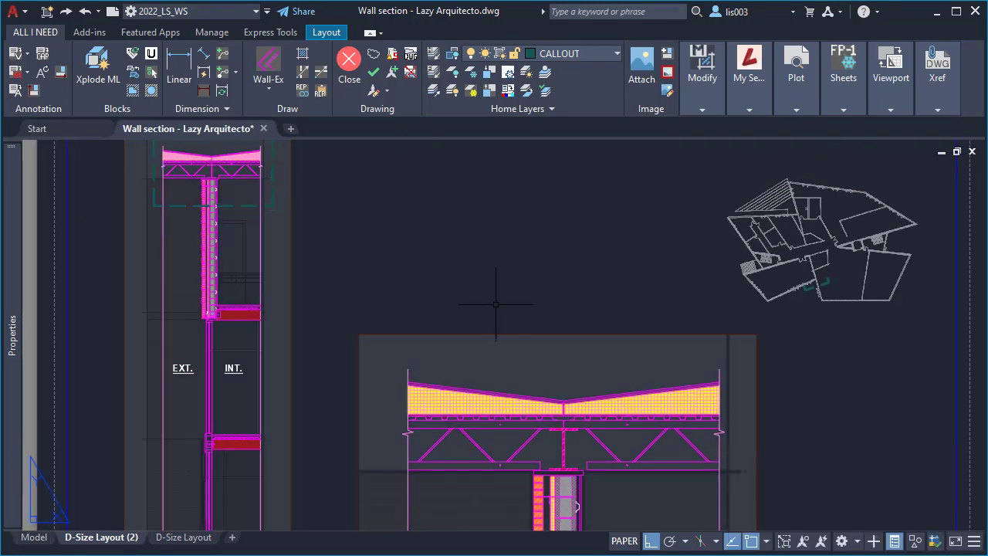
pyautogui.scroll(-2, 524, 274)
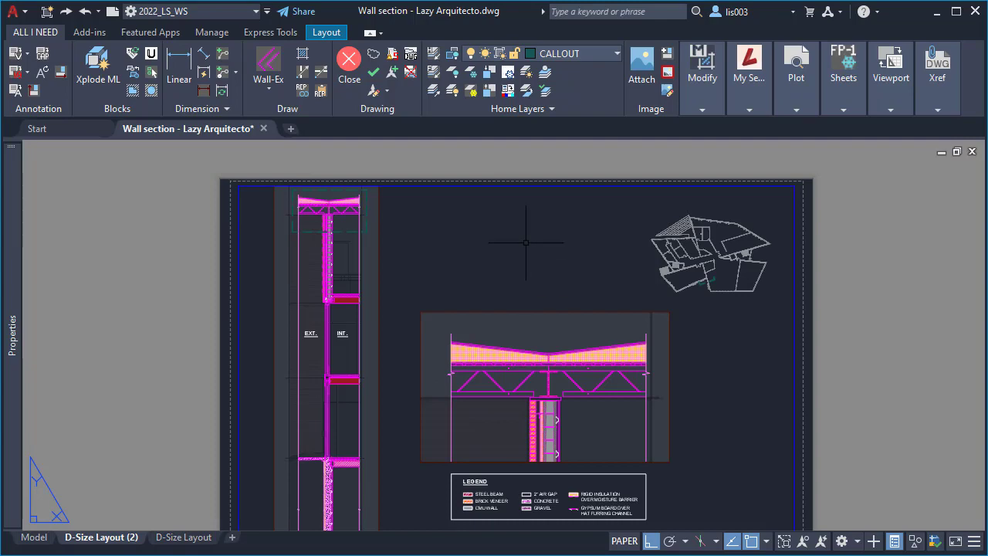
# Step: Launch a plot preview of the sheet with PRE and reset it to Zoom Original
pyautogui.write('PRE')
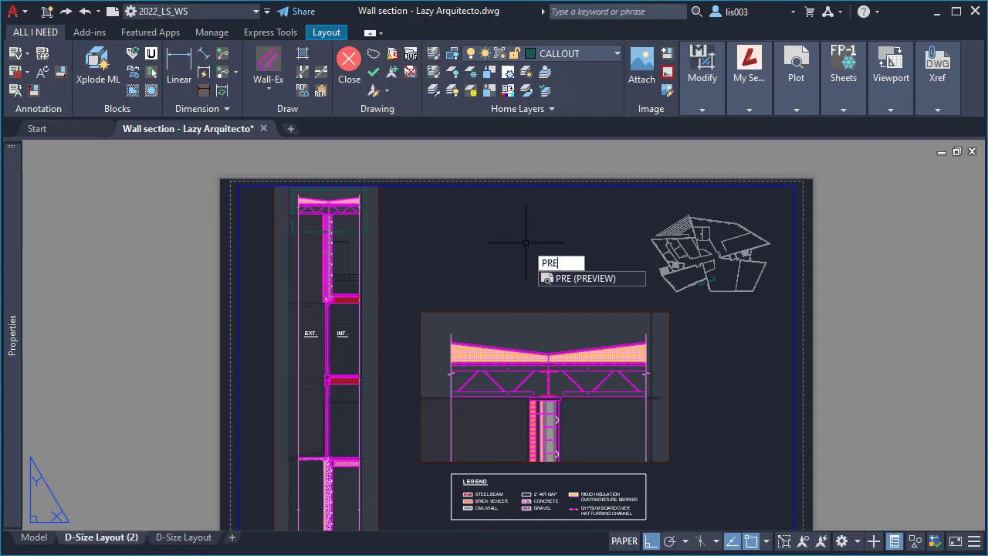
pyautogui.press('Return')
pyautogui.rightClick(457, 210)
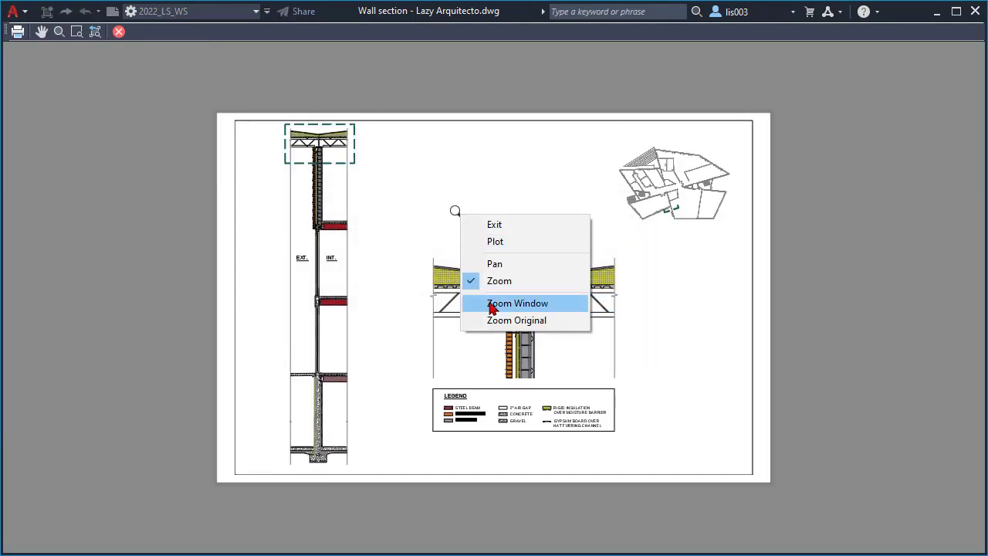
pyautogui.click(494, 321)
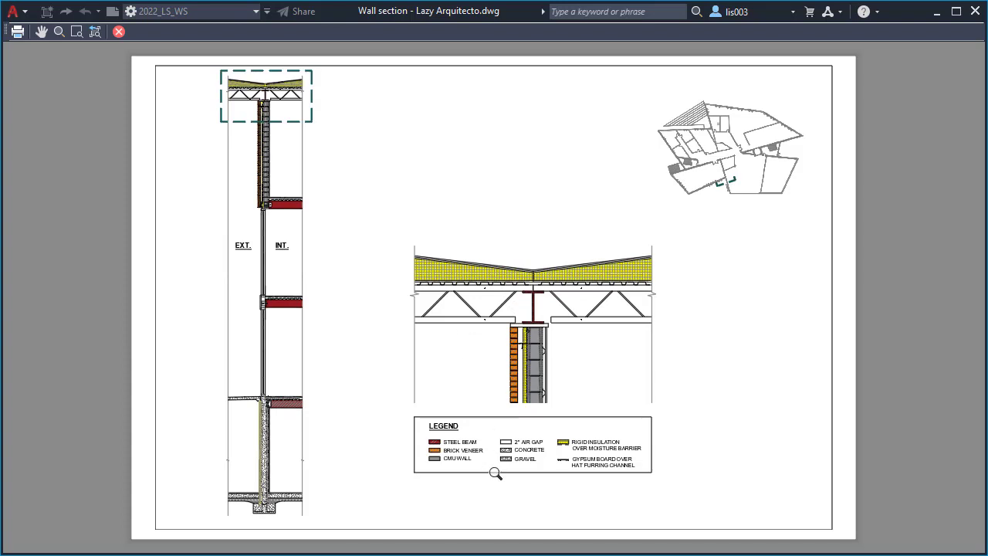
# Step: Zoom in and pan across the legend in the preview, then return to Zoom Original
pyautogui.scroll(5, 496, 474)
pyautogui.moveTo(452, 448); pyautogui.dragTo(251, 460, button='middle')
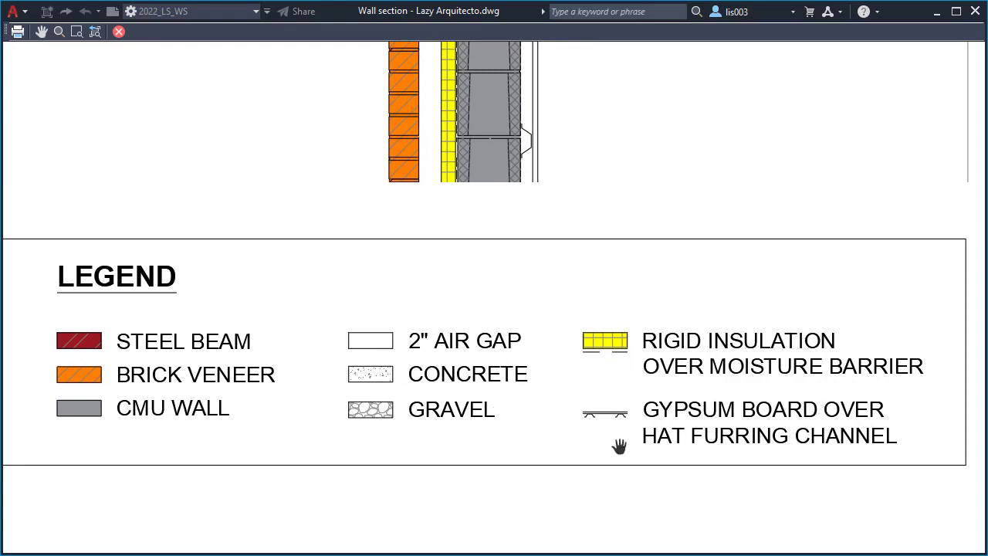
pyautogui.scroll(-2, 620, 453)
pyautogui.scroll(-1, 602, 286)
pyautogui.scroll(-1, 551, 298)
pyautogui.scroll(-1, 555, 309)
pyautogui.scroll(-1, 562, 321)
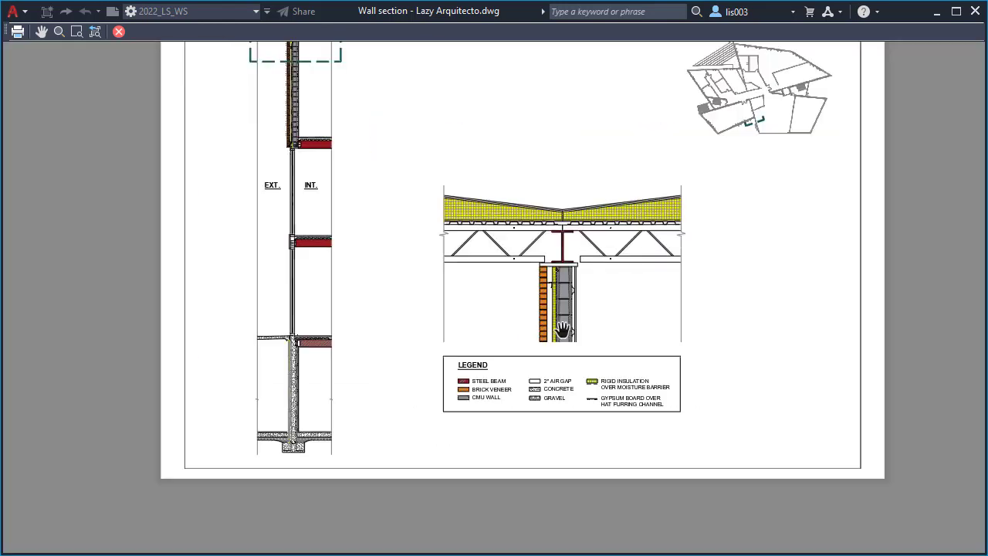
pyautogui.scroll(-2, 564, 332)
pyautogui.rightClick(510, 132)
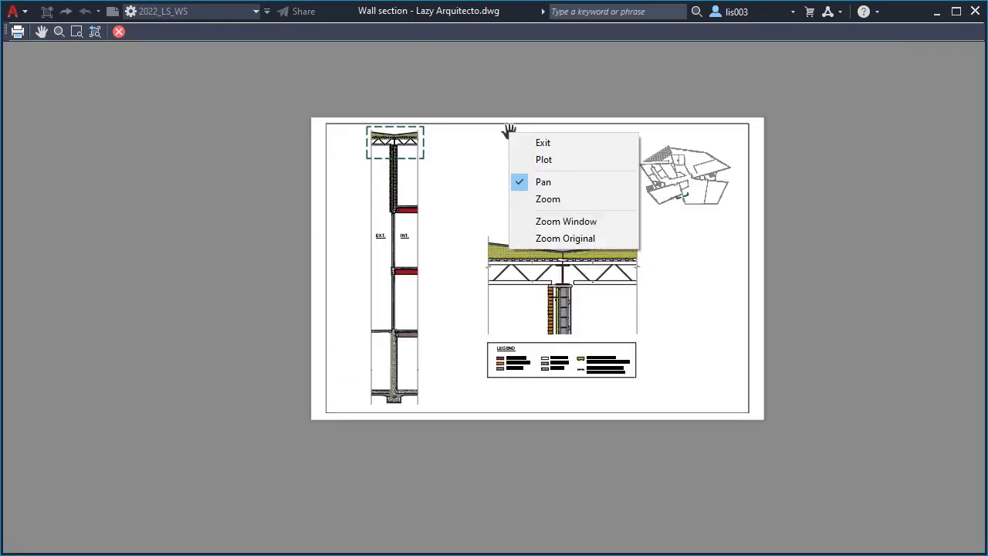
pyautogui.click(558, 240)
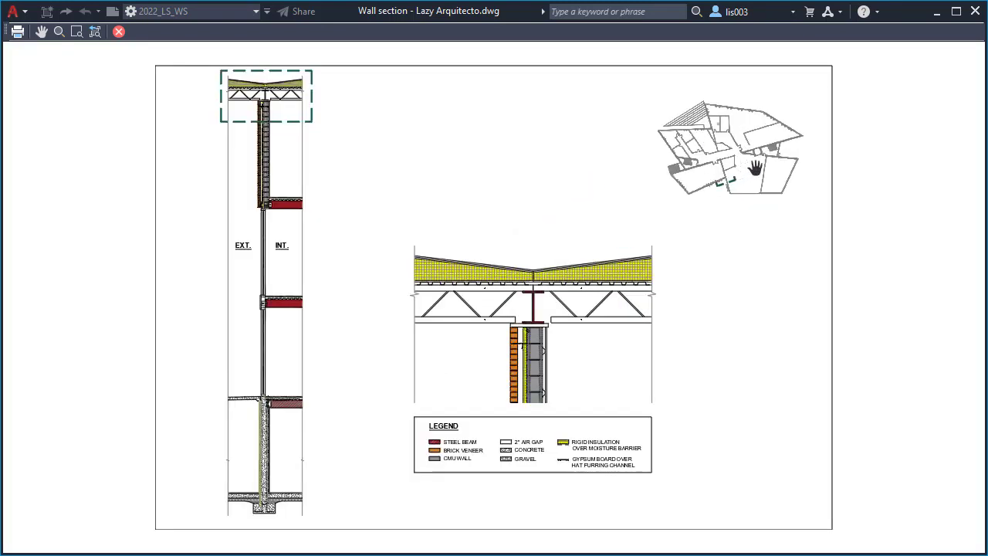